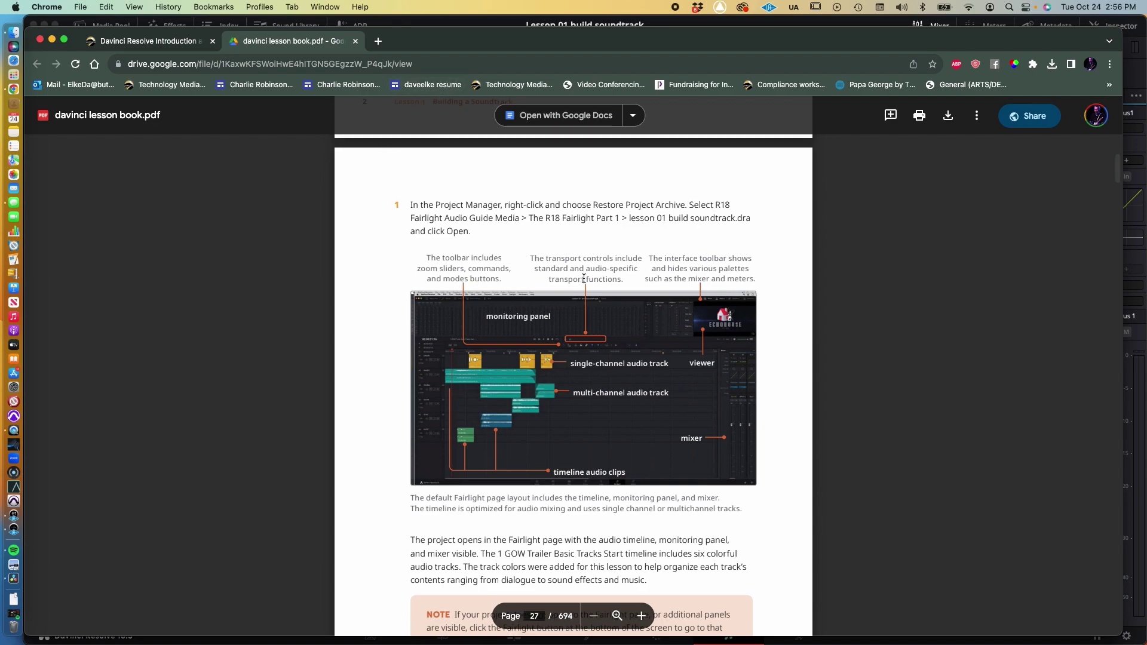
# Read the lesson book's default Fairlight layout page, then bring up Resolve's six-track timeline.
pyautogui.scroll(-1, 584, 278)
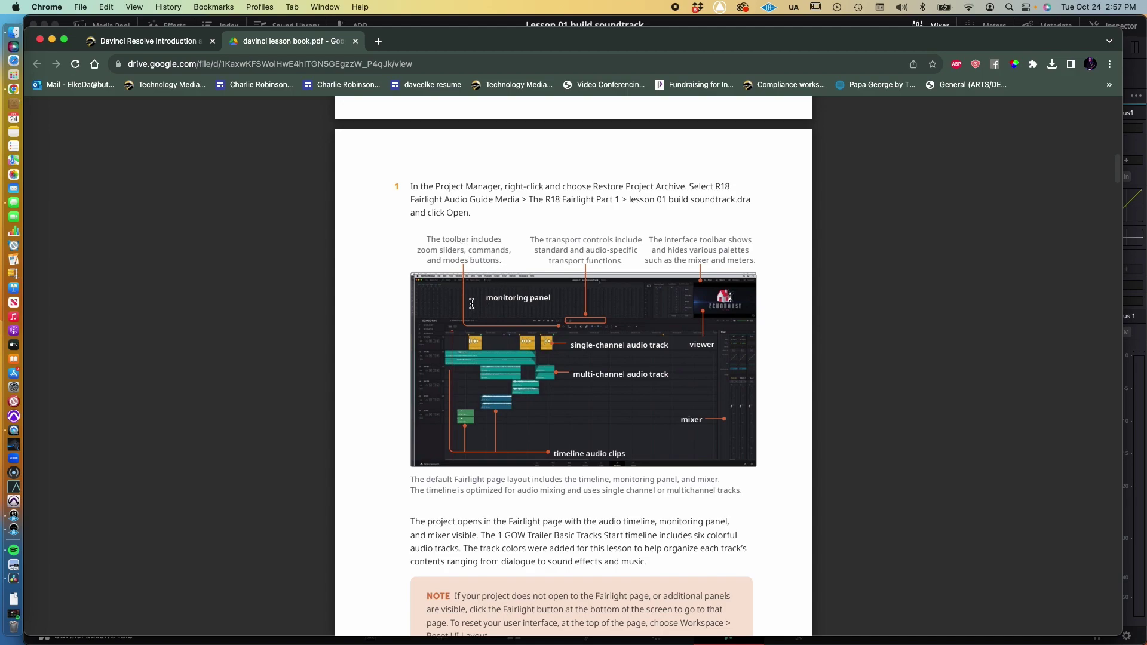
pyautogui.press('super+Tab')
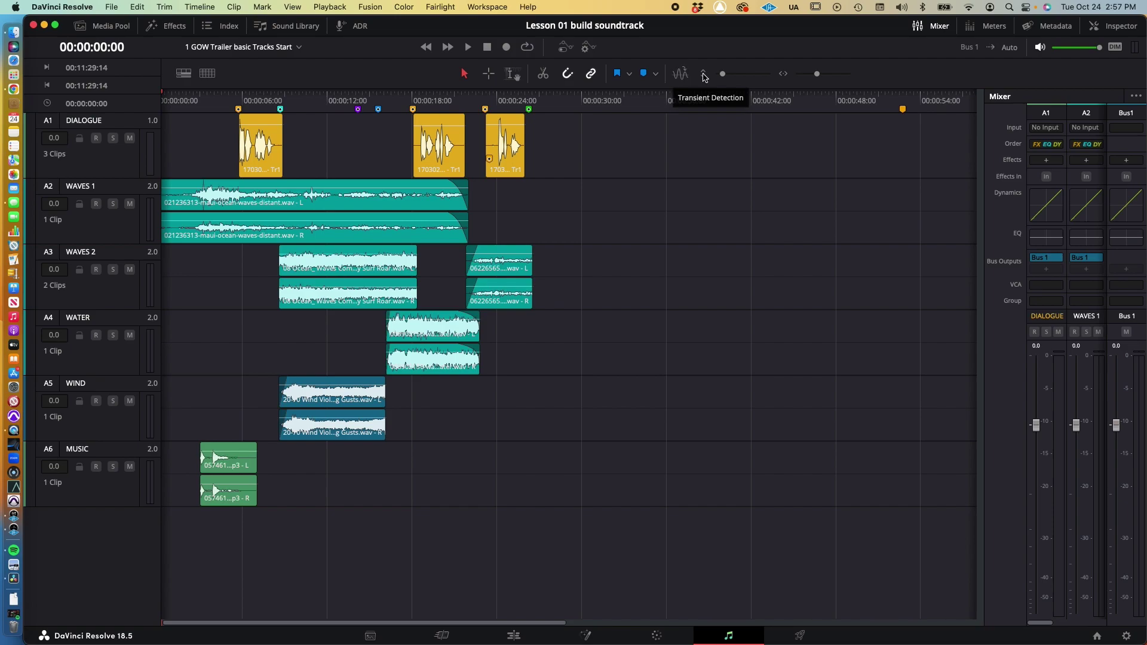
# Make the audio tracks taller and zoom the timeline in horizontally.
pyautogui.moveTo(723, 74); pyautogui.dragTo(723, 76)
pyautogui.moveTo(817, 74); pyautogui.dragTo(816, 75)
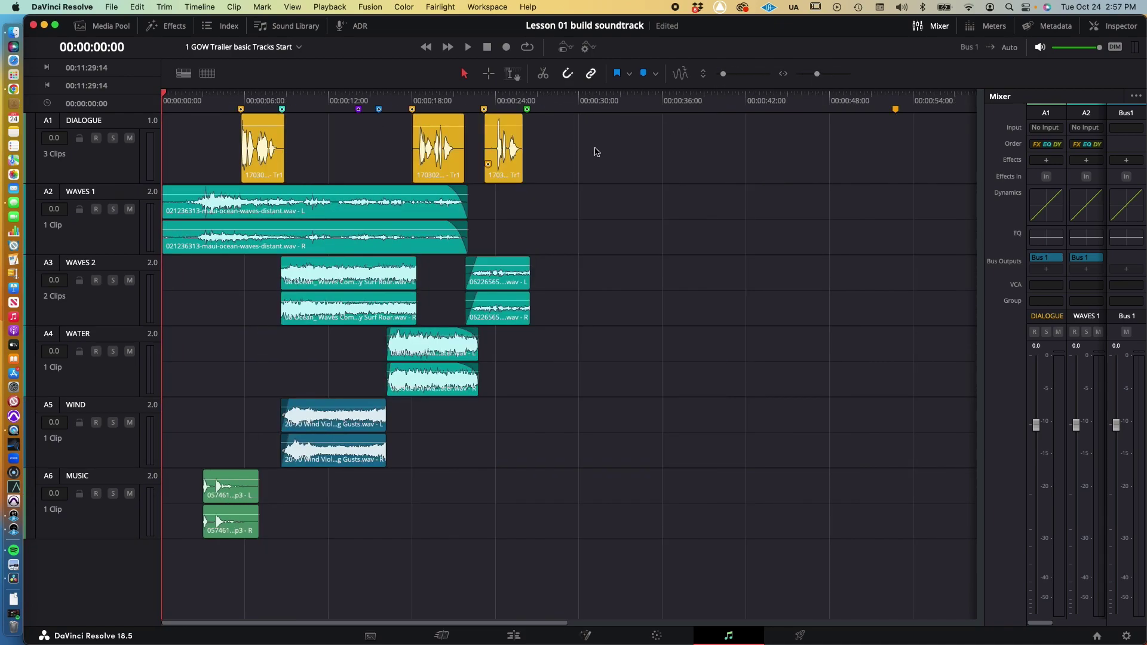
pyautogui.press('super+Tab')
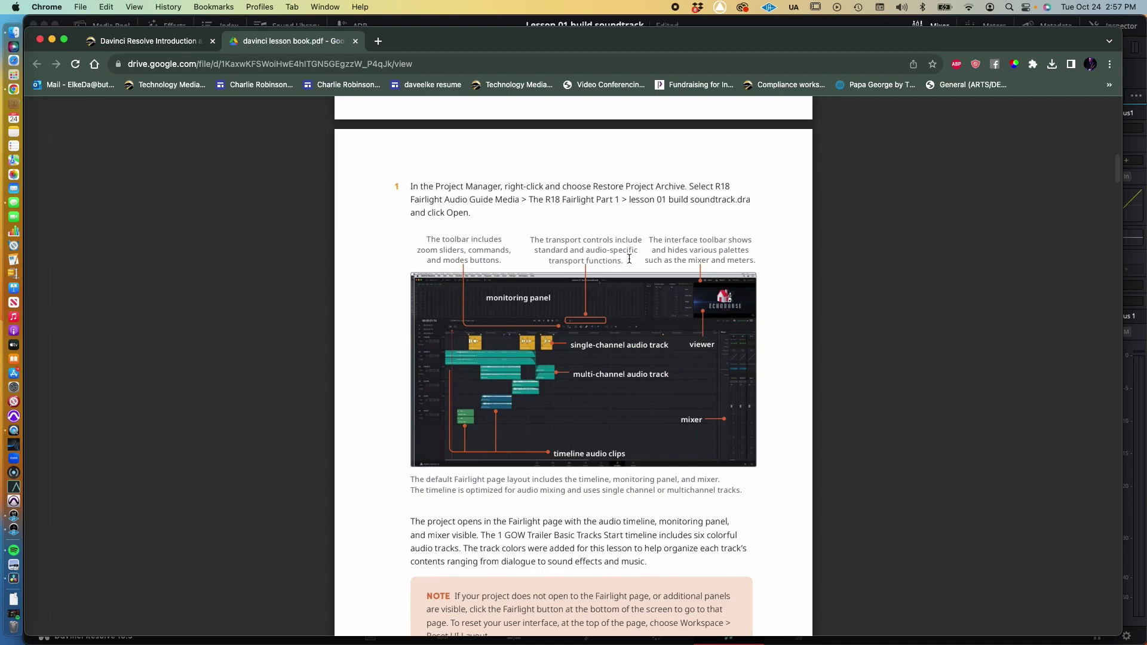
pyautogui.press('super+Tab')
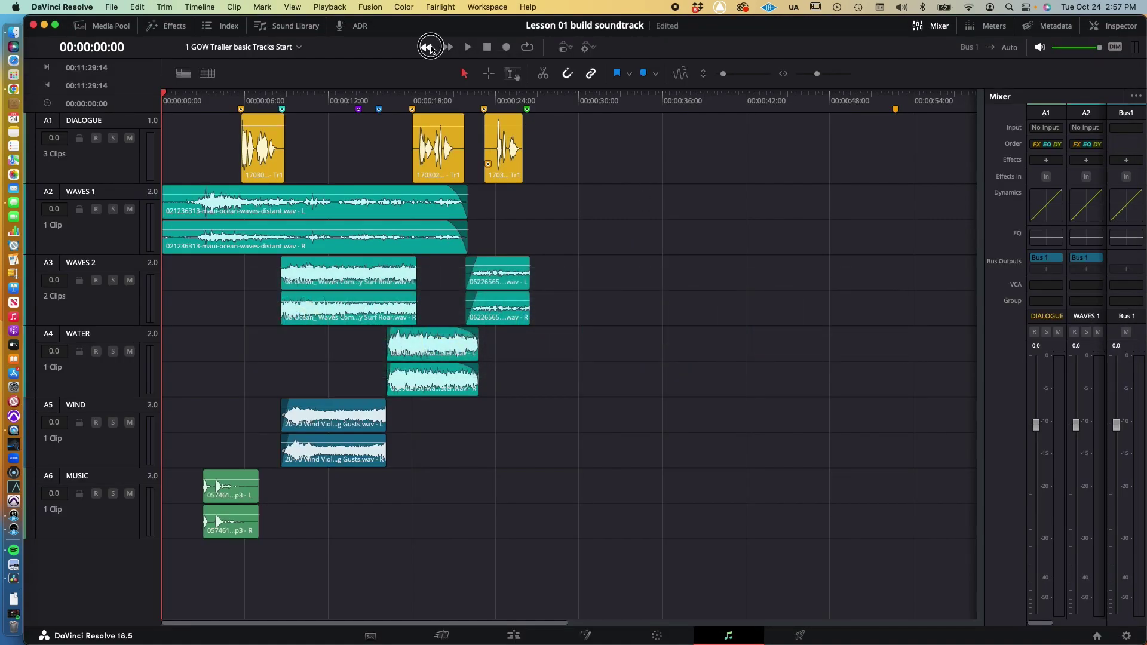
# Audition the tracks with fast-forward, reverse, play and stop, then rewind to 00:00:00:00.
pyautogui.click(443, 50)
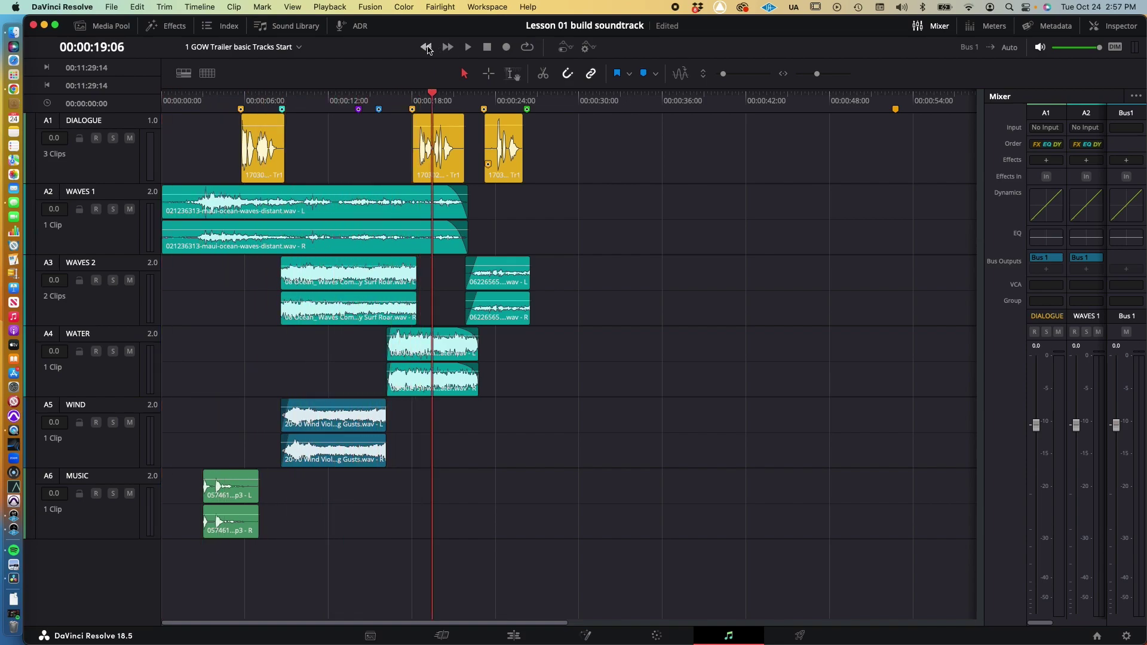
pyautogui.click(427, 47)
pyautogui.click(488, 47)
pyautogui.click(468, 47)
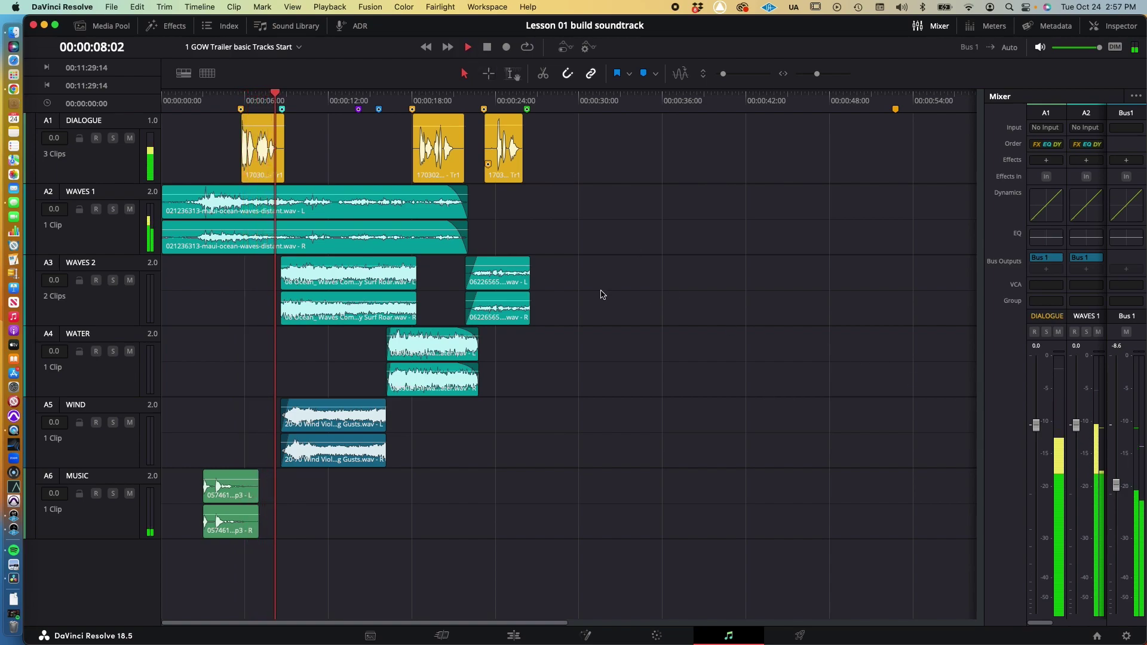
pyautogui.click(487, 48)
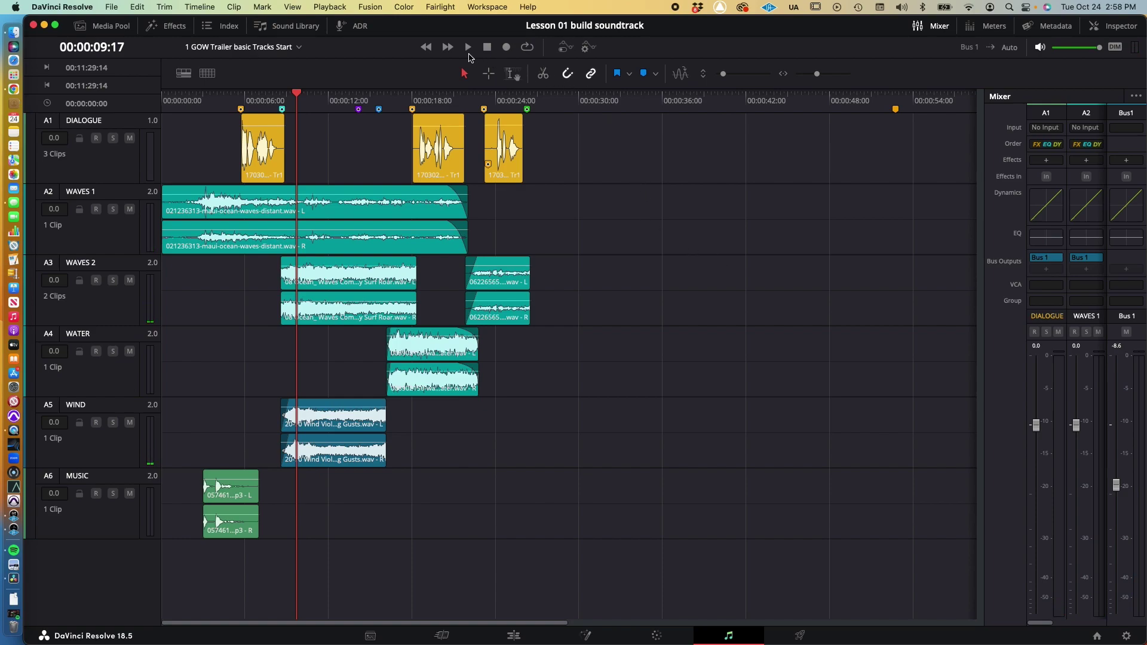
pyautogui.click(427, 47)
pyautogui.click(428, 47)
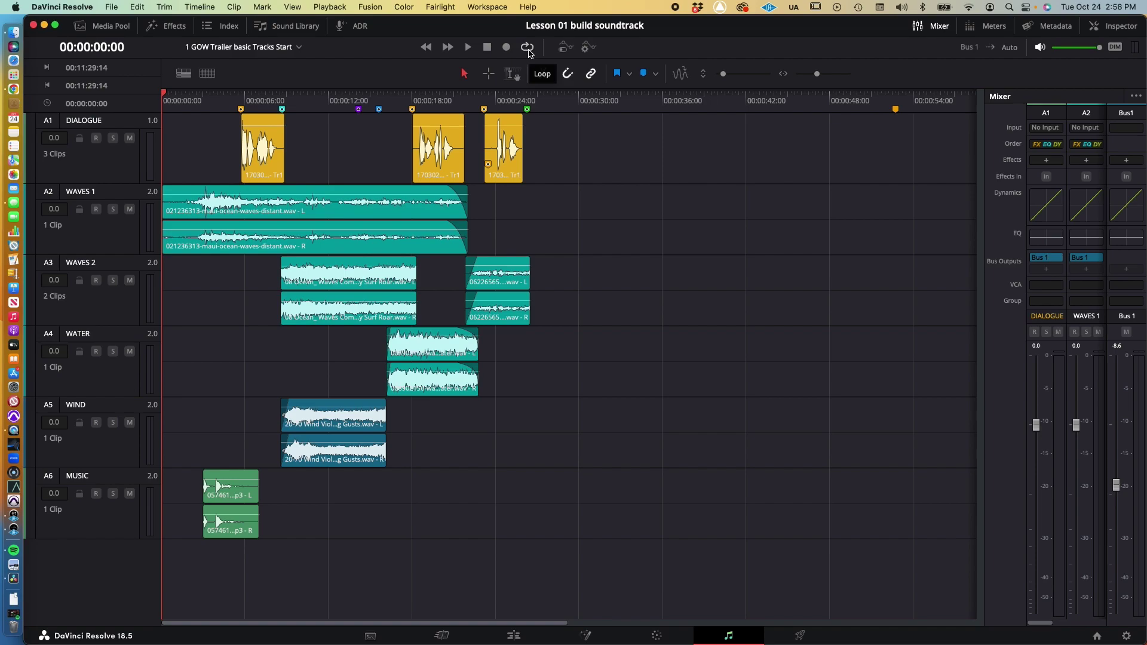
# After checking the lesson, show the meters and loudness panel above the timeline.
pyautogui.press('super+Tab')
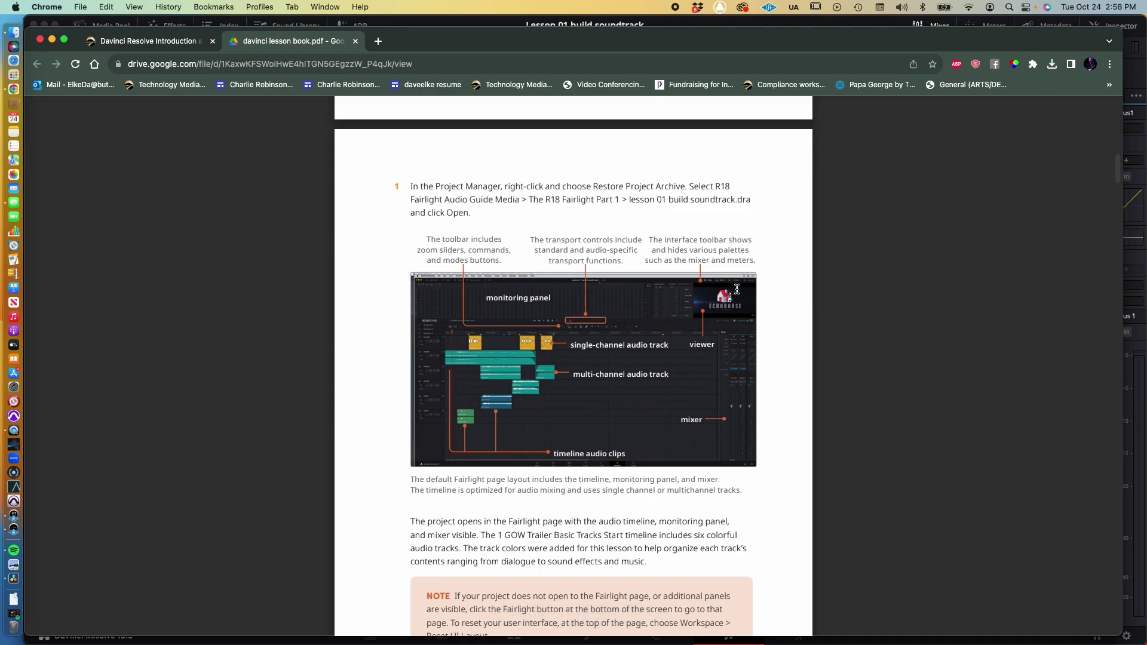
pyautogui.press('super+Tab')
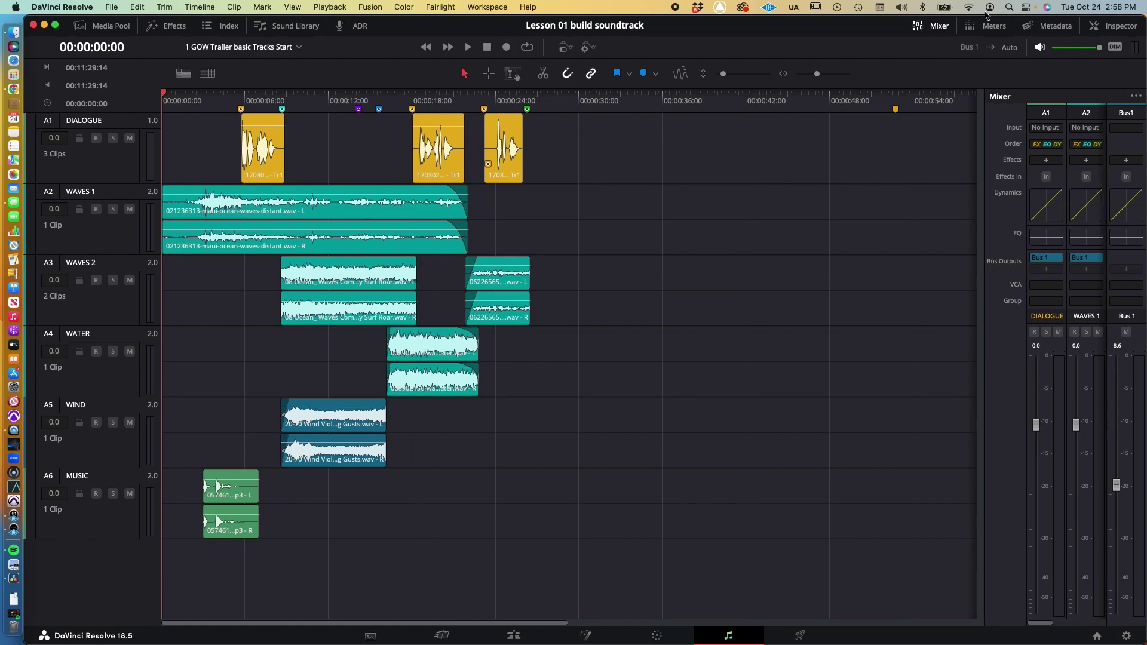
pyautogui.click(983, 27)
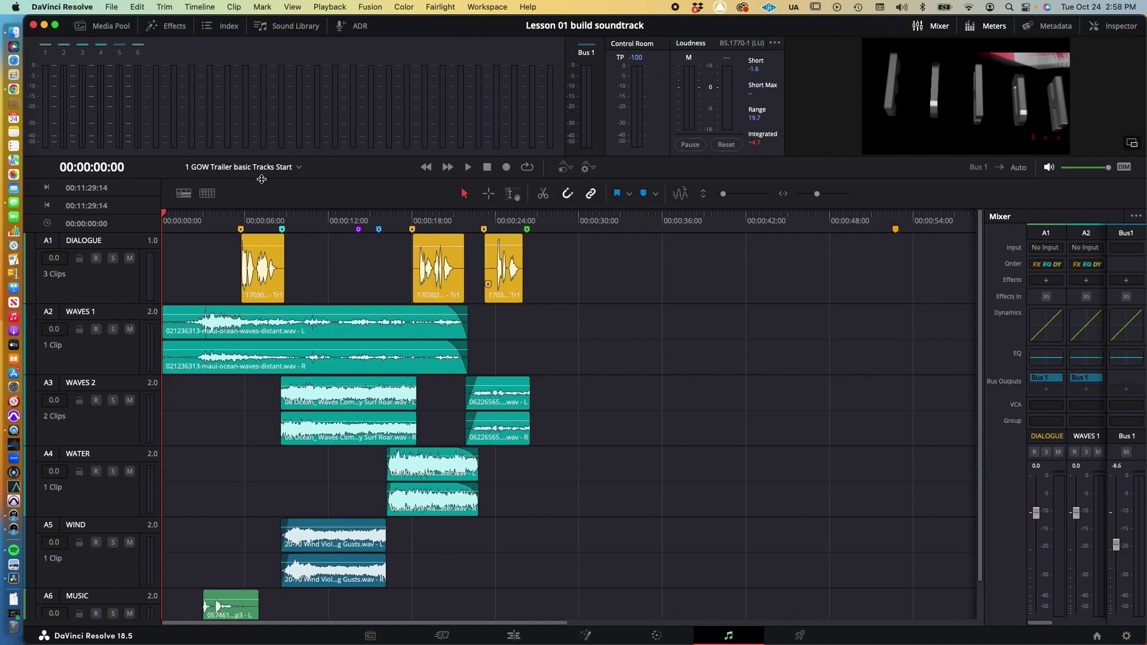
# Play the trailer to 00:00:02:12, then open and close the Metadata and Inspector panels.
pyautogui.press('space')
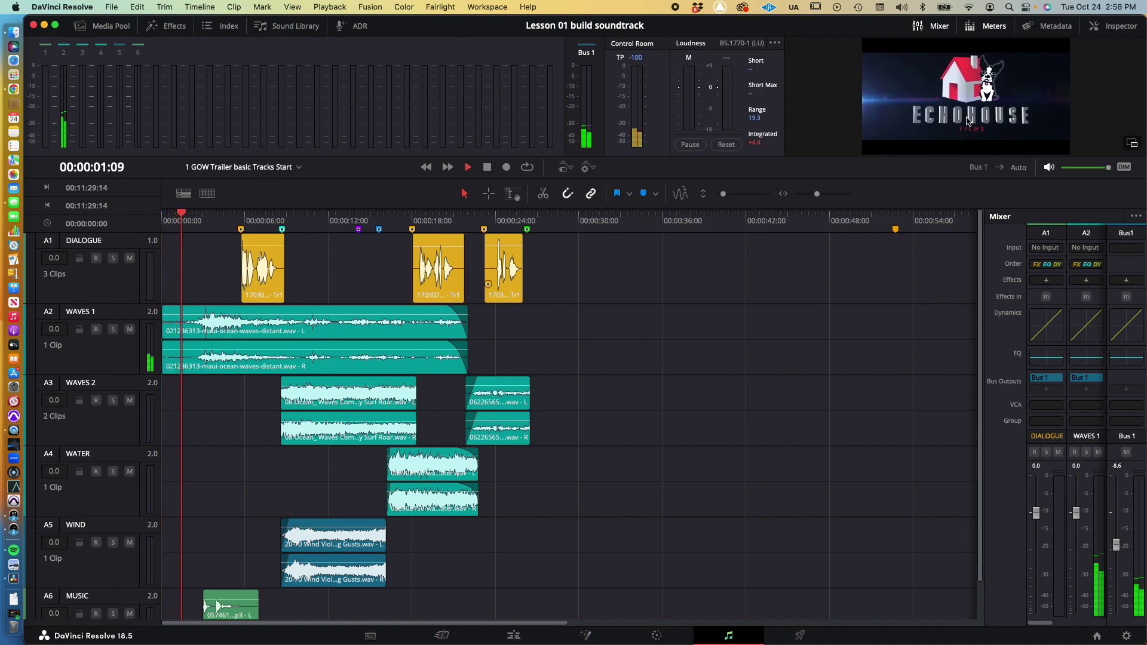
pyautogui.press('space')
pyautogui.click(1043, 29)
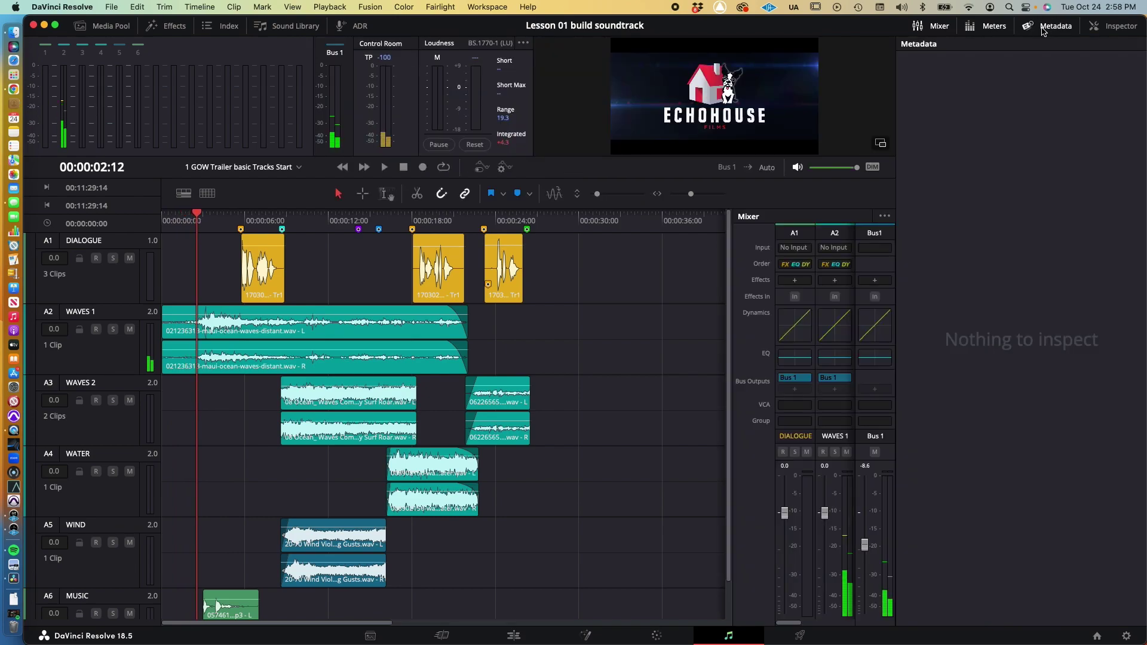
pyautogui.click(1127, 31)
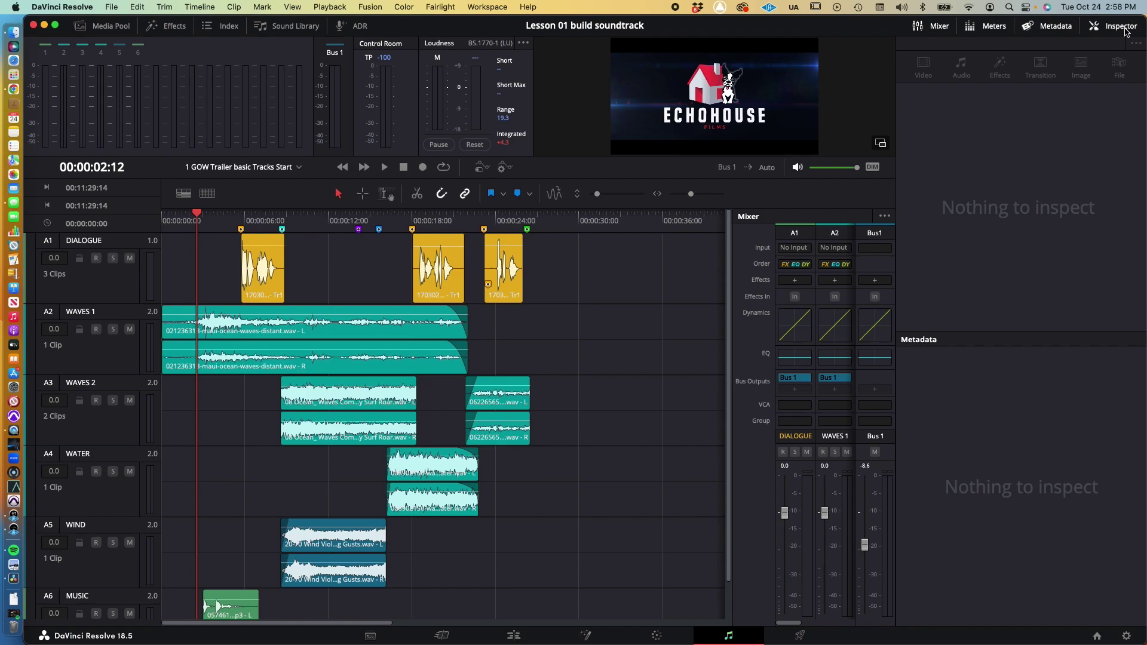
pyautogui.click(1113, 25)
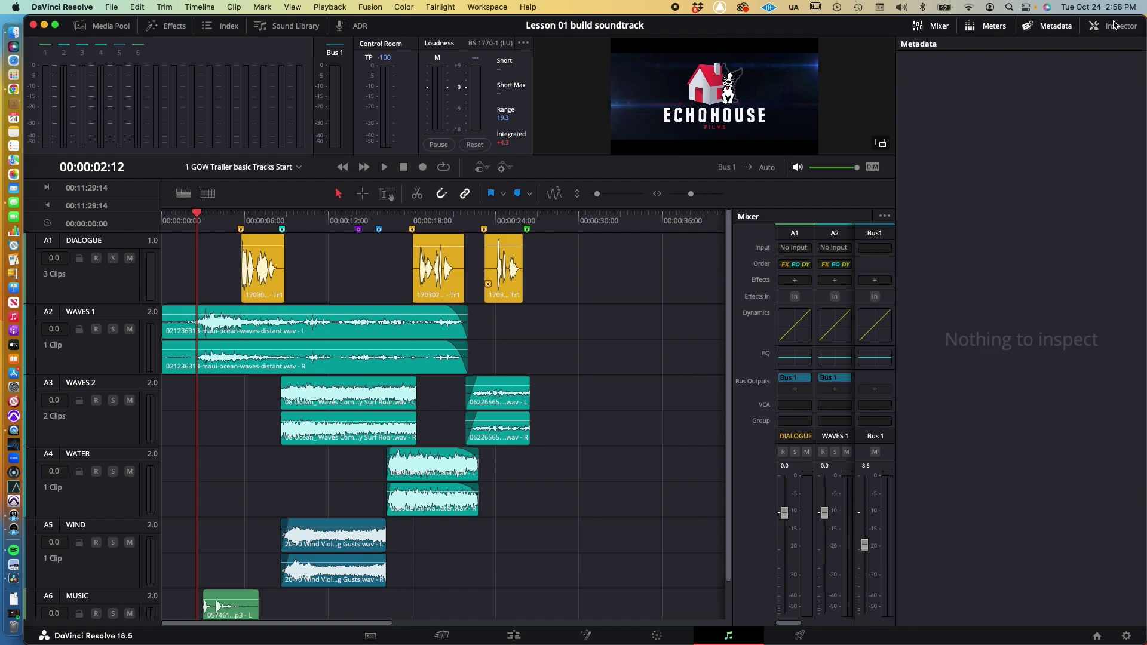
pyautogui.click(1057, 25)
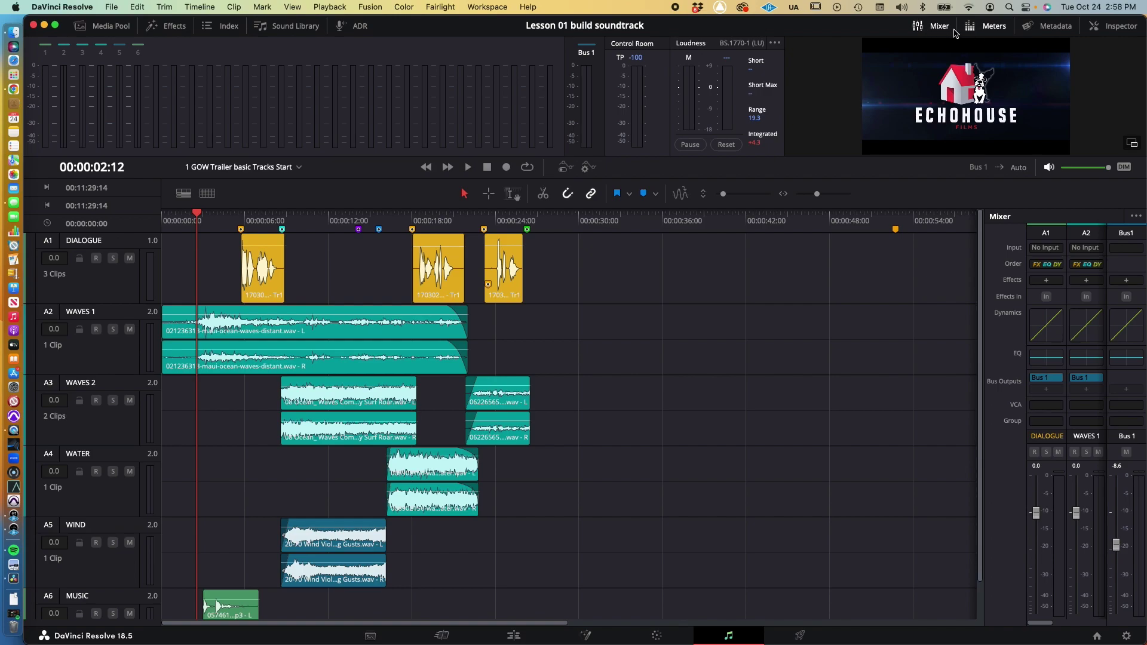
# Consult the lesson book, then scroll through the timeline's tracks.
pyautogui.press('super+Tab')
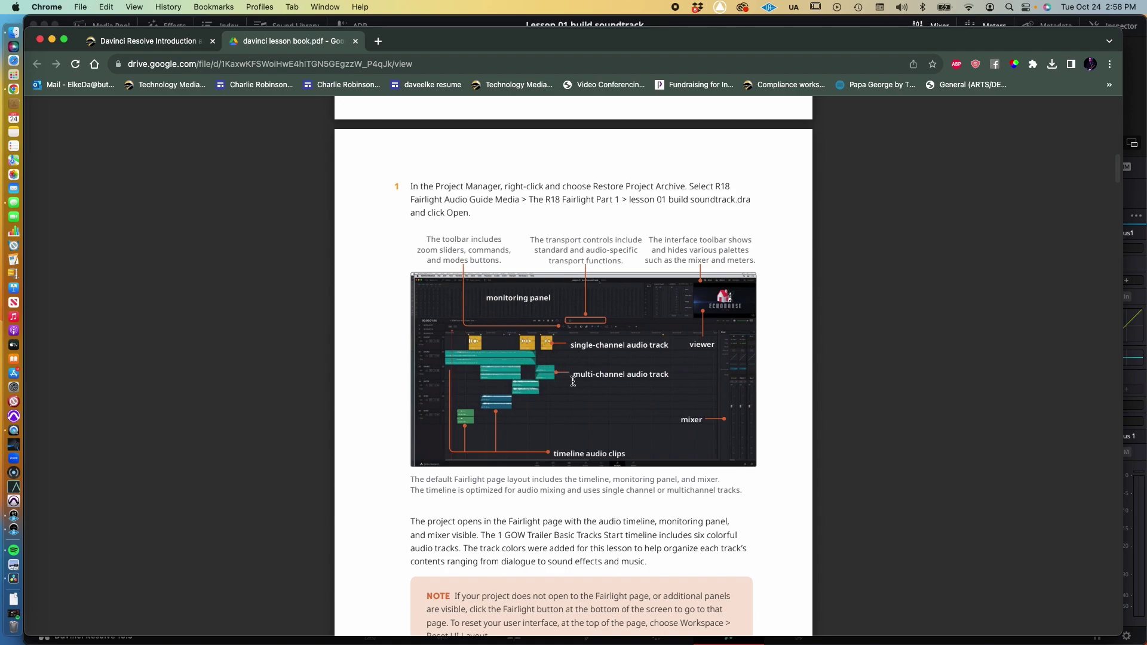
pyautogui.press('super+Tab')
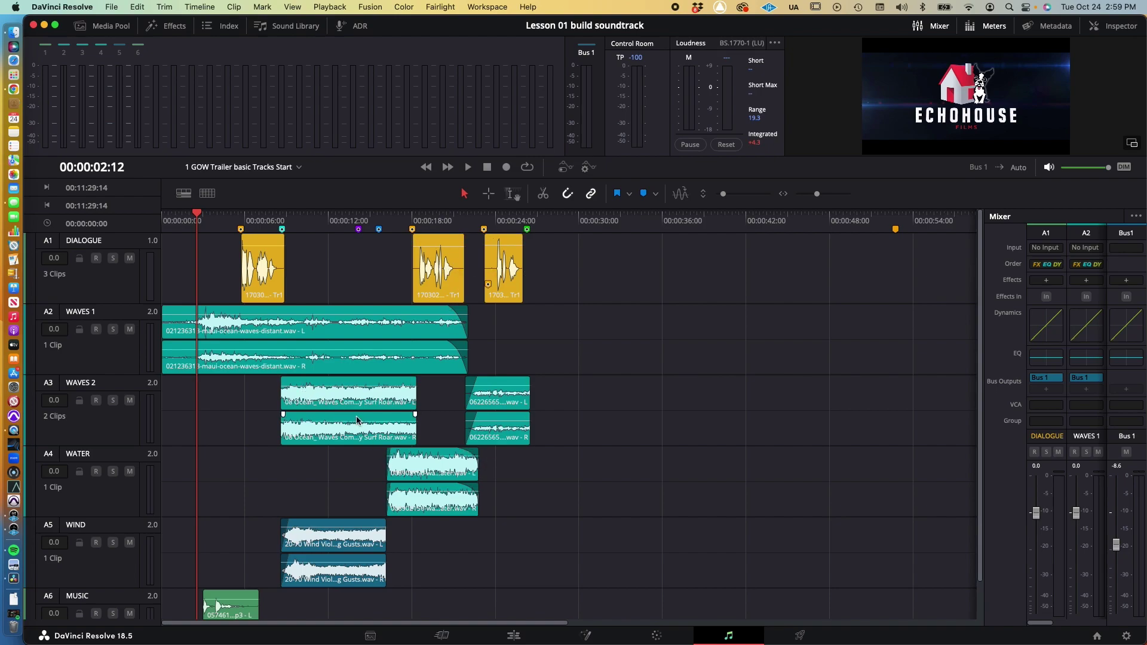
pyautogui.scroll(-2, 260, 500)
pyautogui.scroll(2, 102, 278)
# Scroll the lesson book to step 2 on choosing 4 GOW Trailer Mix, then return to Resolve.
pyautogui.press('super+Tab')
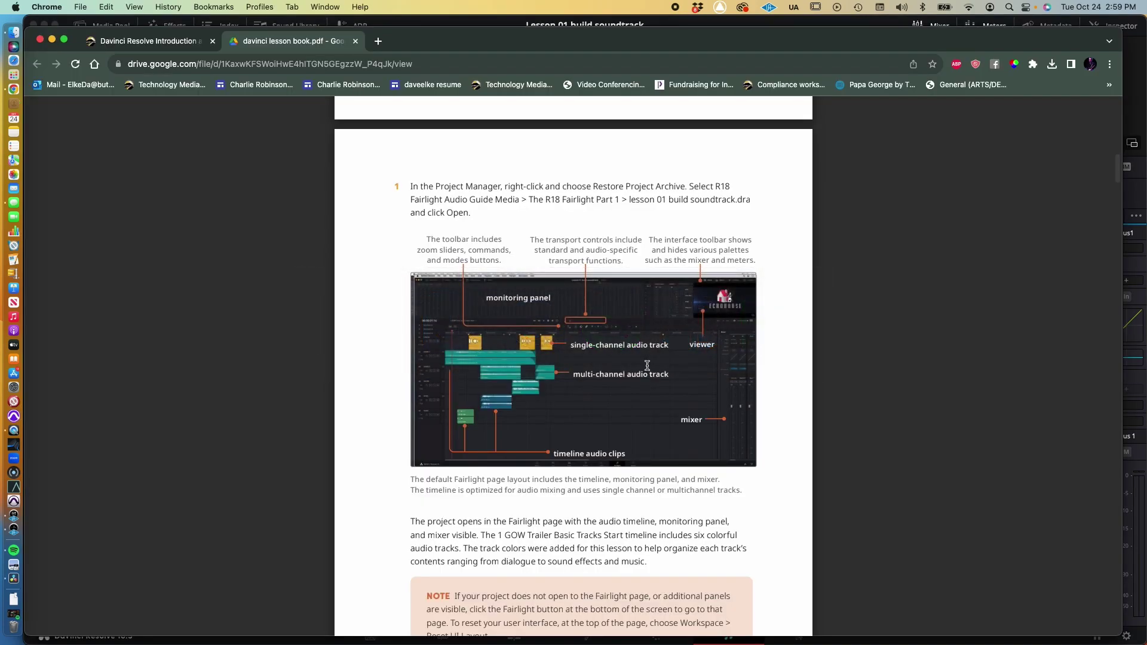
pyautogui.scroll(-5, 648, 365)
pyautogui.scroll(-2, 647, 365)
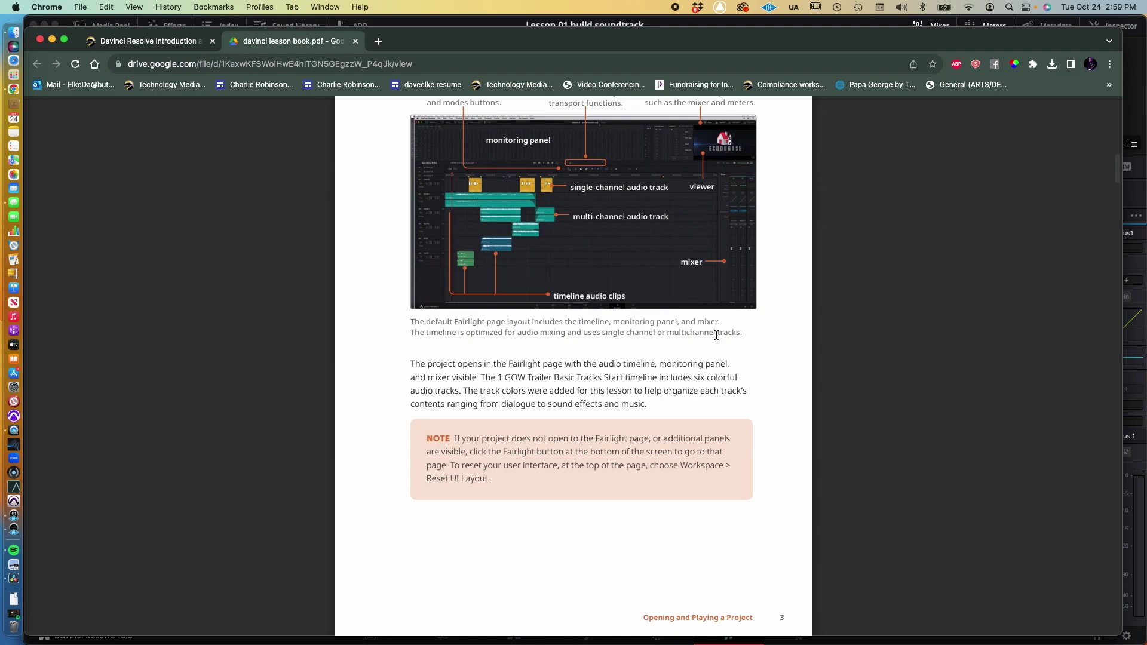
pyautogui.scroll(-1, 656, 380)
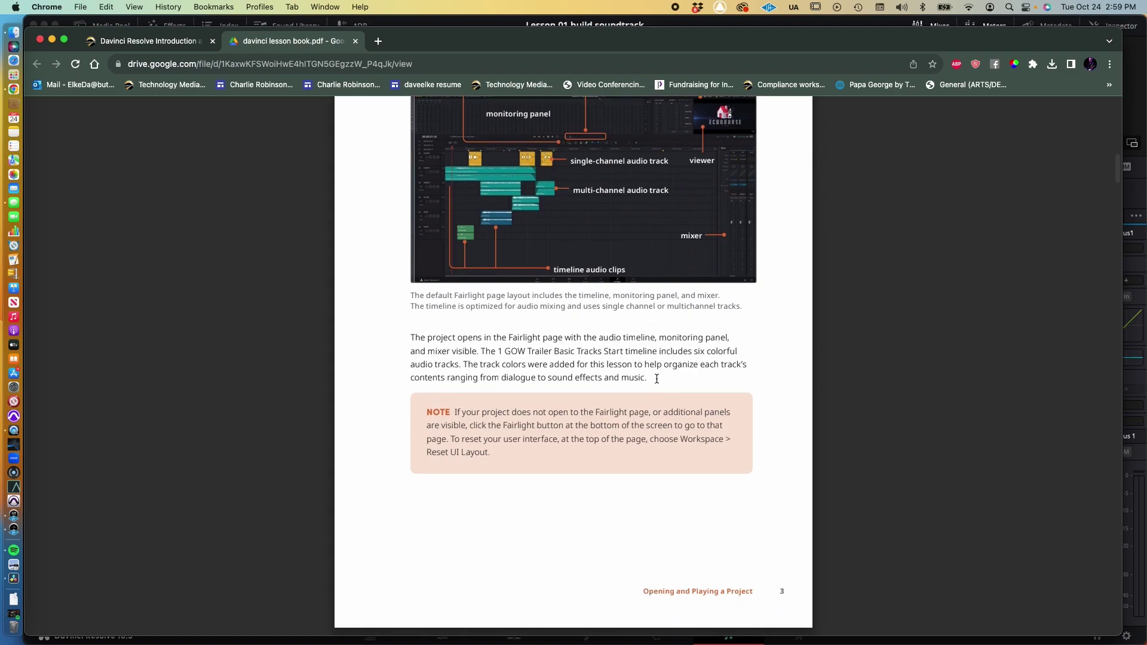
pyautogui.scroll(-1, 657, 378)
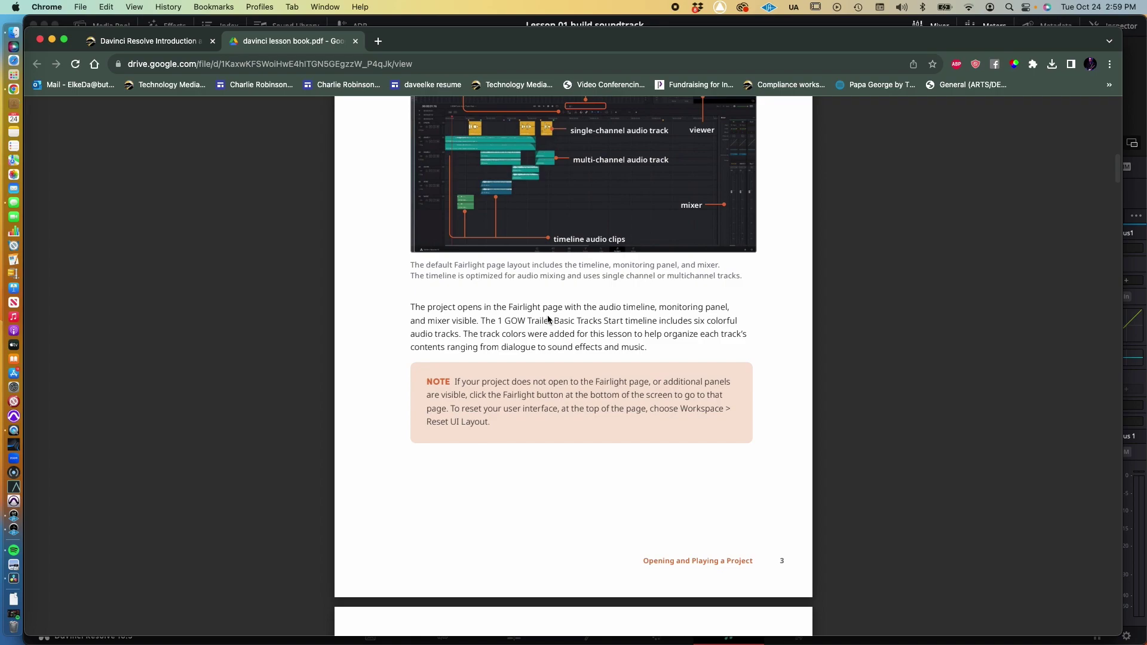
pyautogui.scroll(-10, 547, 315)
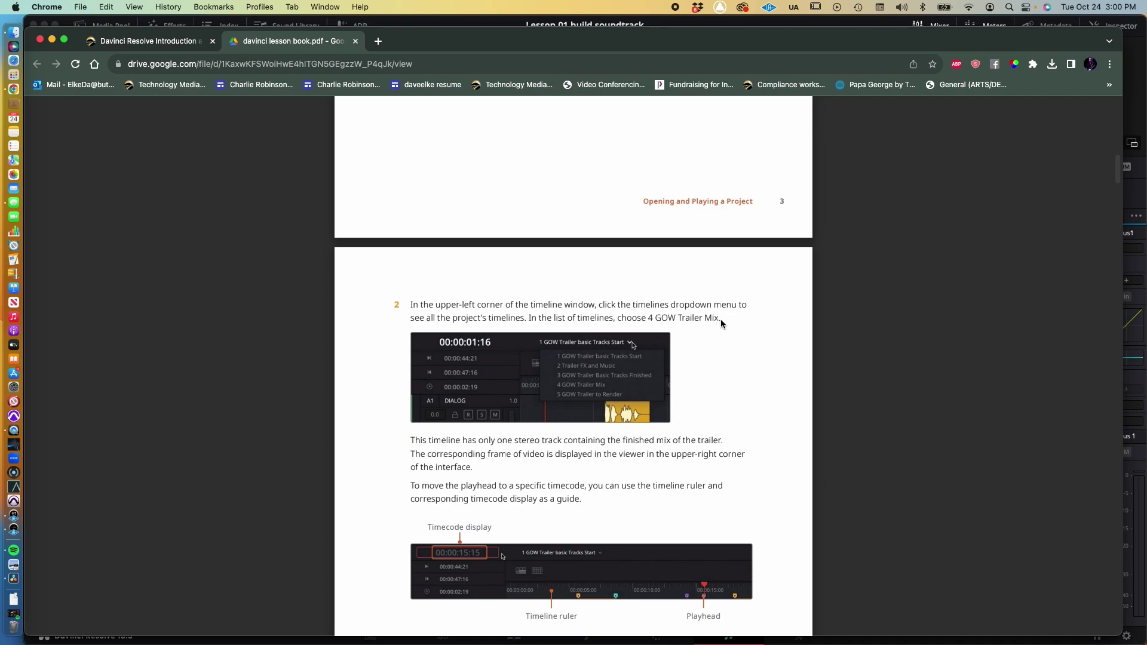
pyautogui.press('super+Tab')
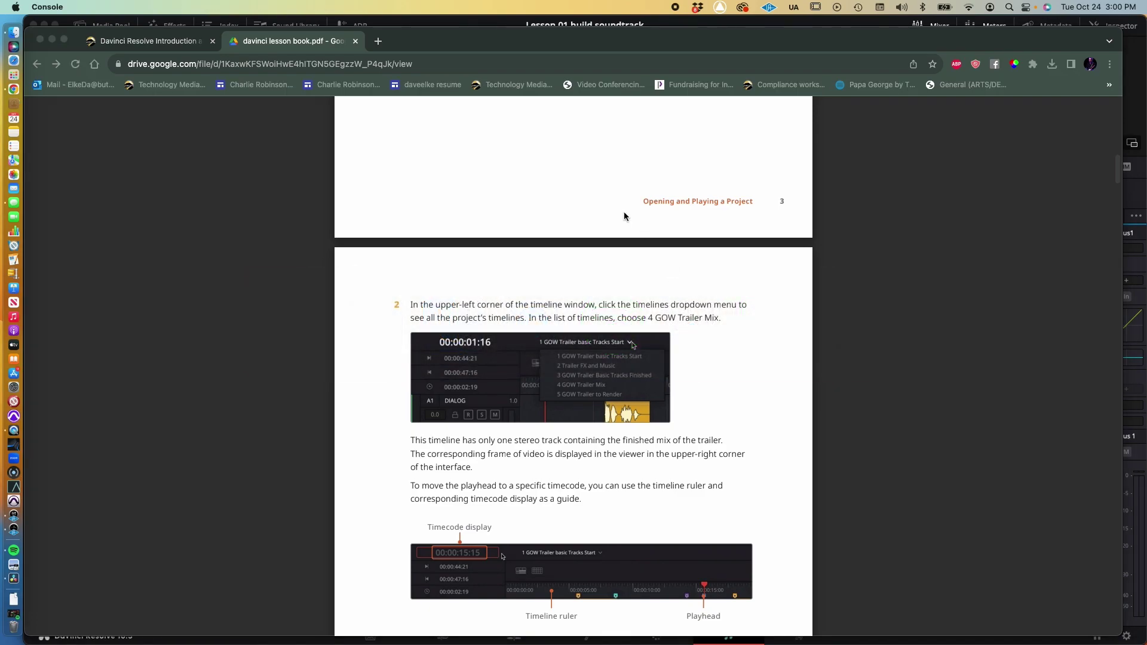
pyautogui.press('super+Tab')
pyautogui.press('super+Tab')
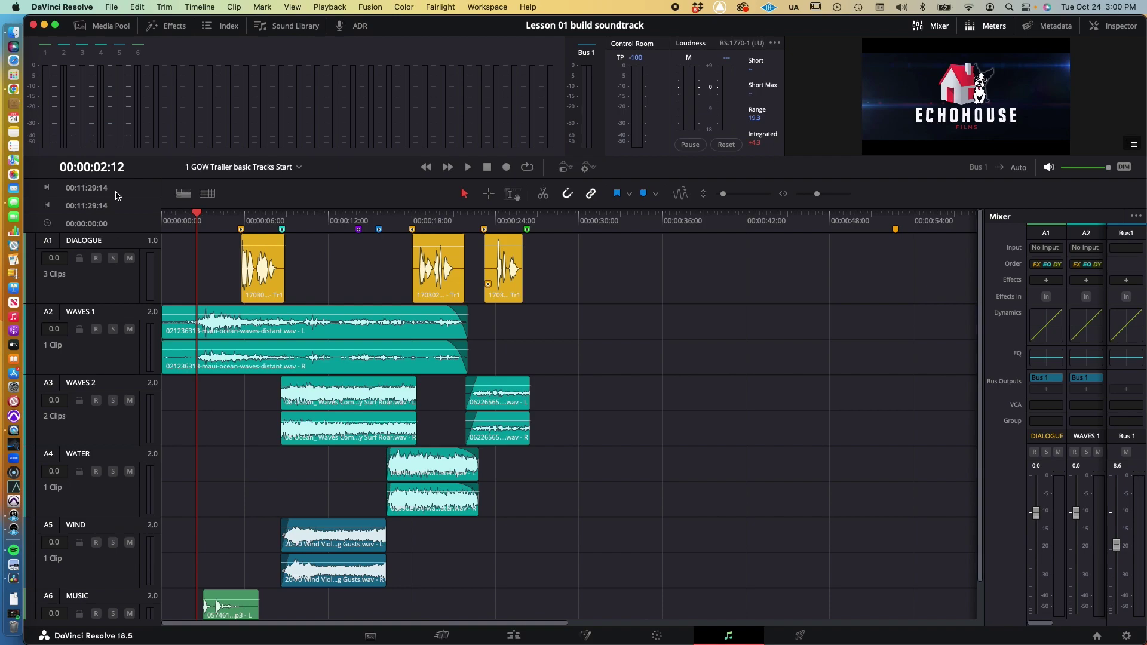
# Pick 4 GOW Trailer Mix from the timelines list, loading the stereo MIX track.
pyautogui.click(297, 168)
pyautogui.click(241, 170)
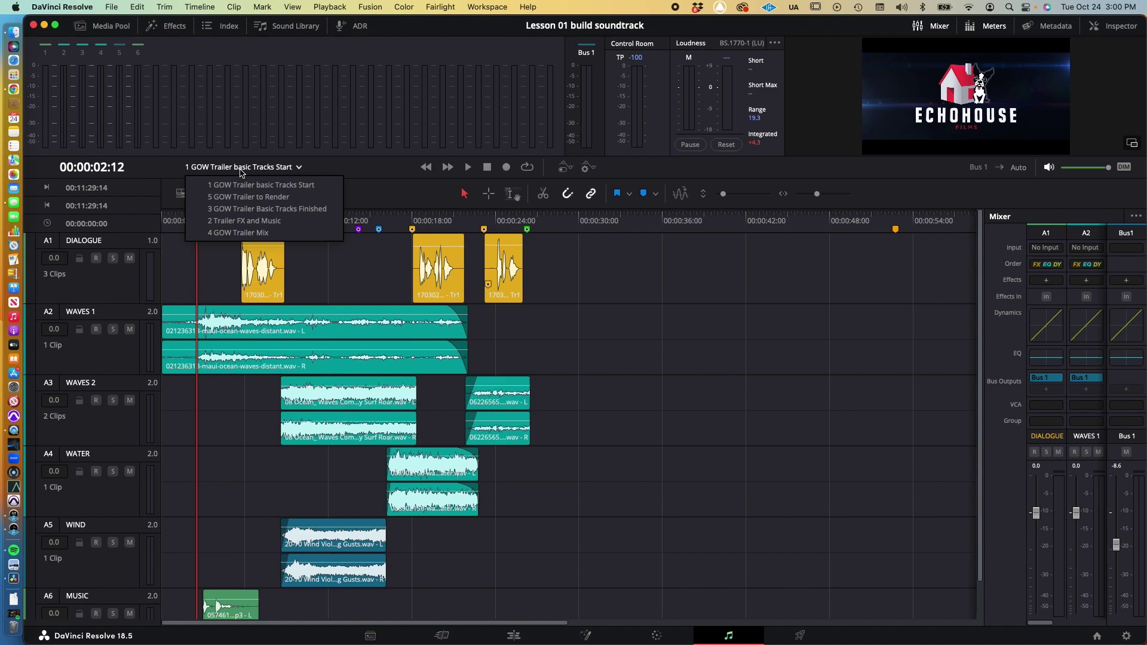
pyautogui.press('super+Tab')
pyautogui.press('super+Tab')
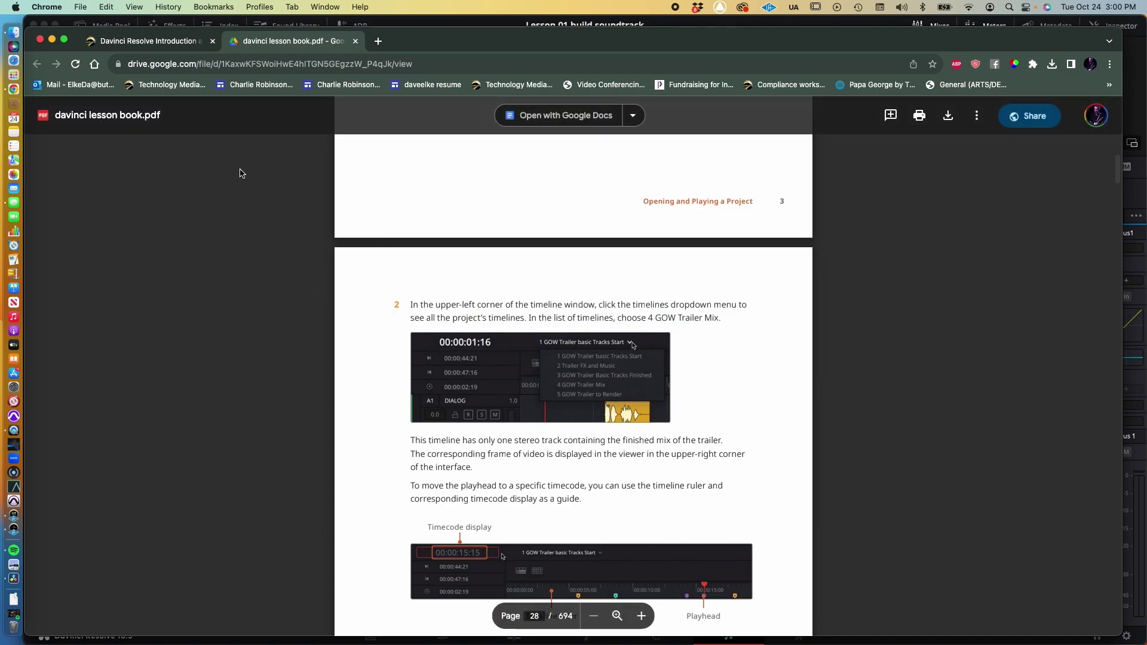
pyautogui.press('super+Tab')
pyautogui.click(241, 171)
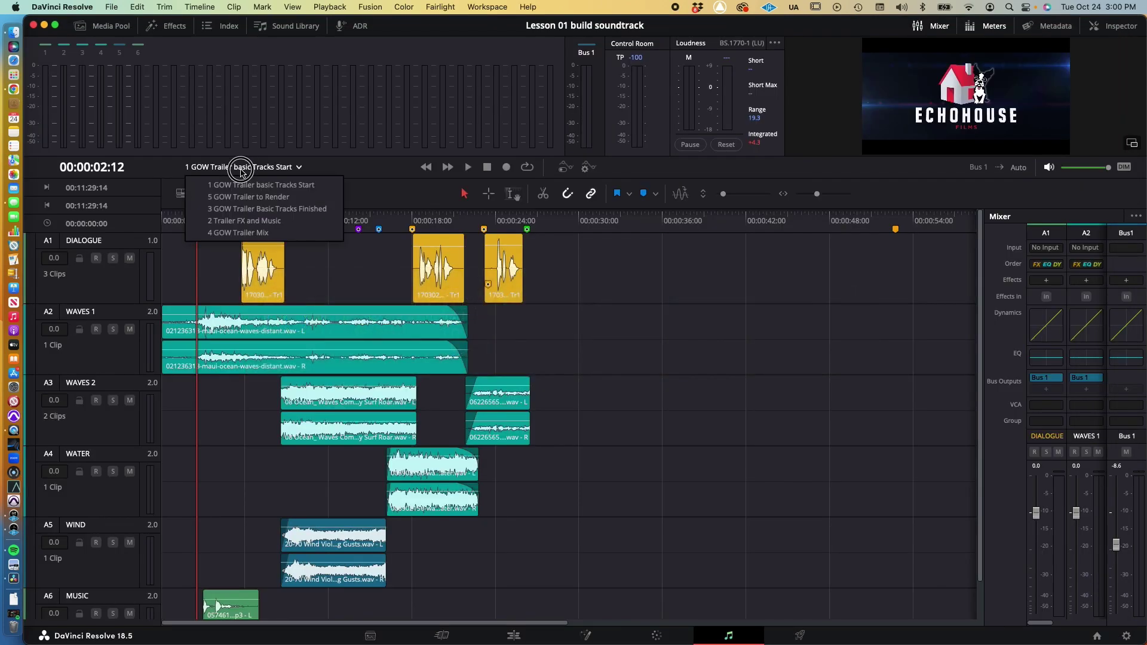
pyautogui.click(247, 234)
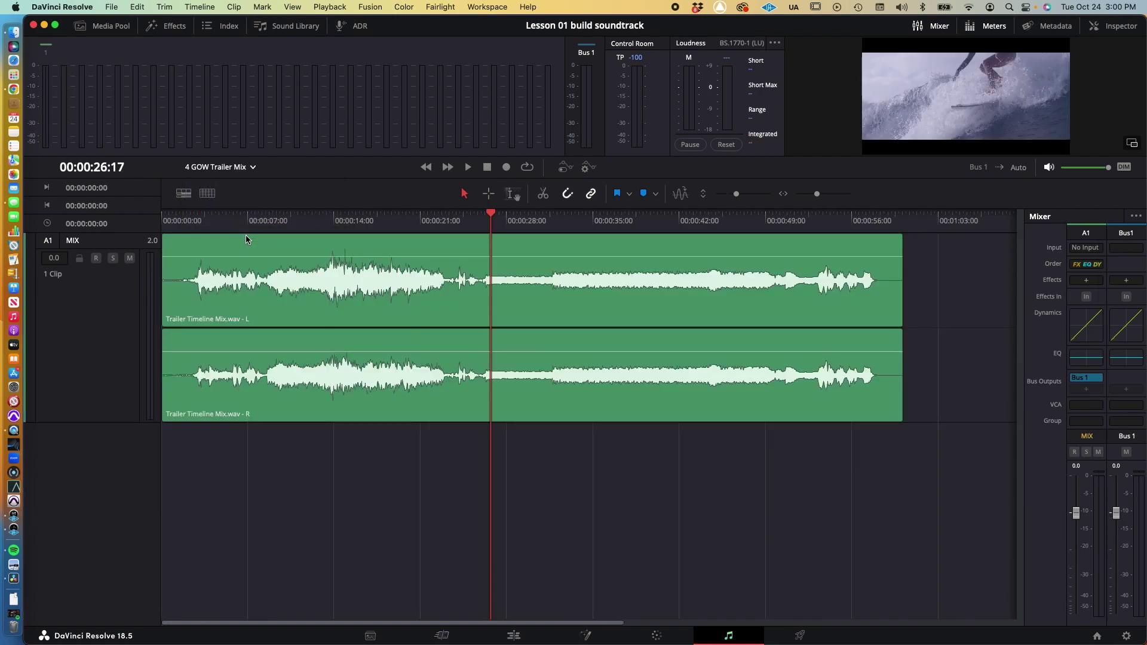
# Read further in the lesson book, then place Resolve's playhead at 00:00:12:21.
pyautogui.press('super+Tab')
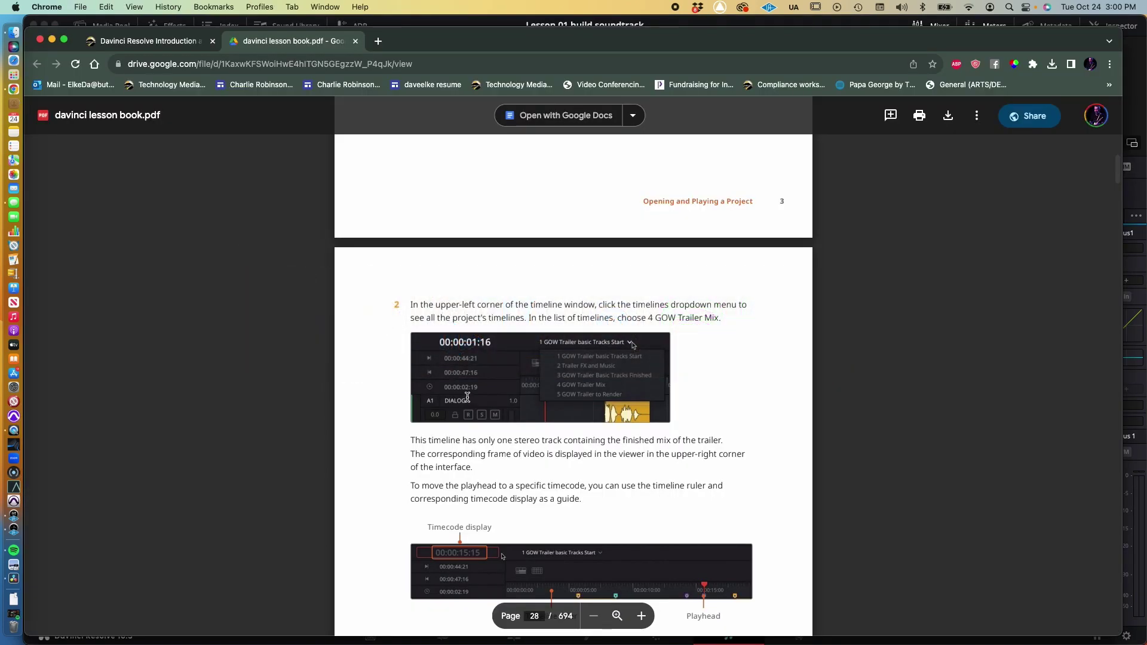
pyautogui.scroll(-2, 469, 396)
pyautogui.scroll(-4, 468, 395)
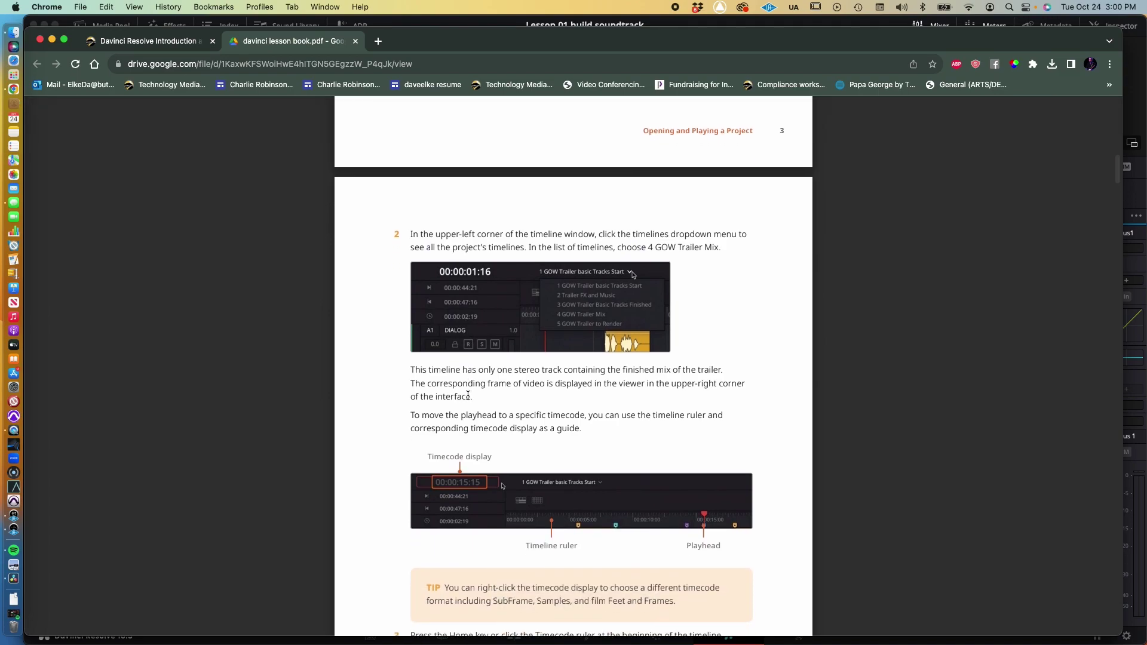
pyautogui.scroll(-1, 469, 396)
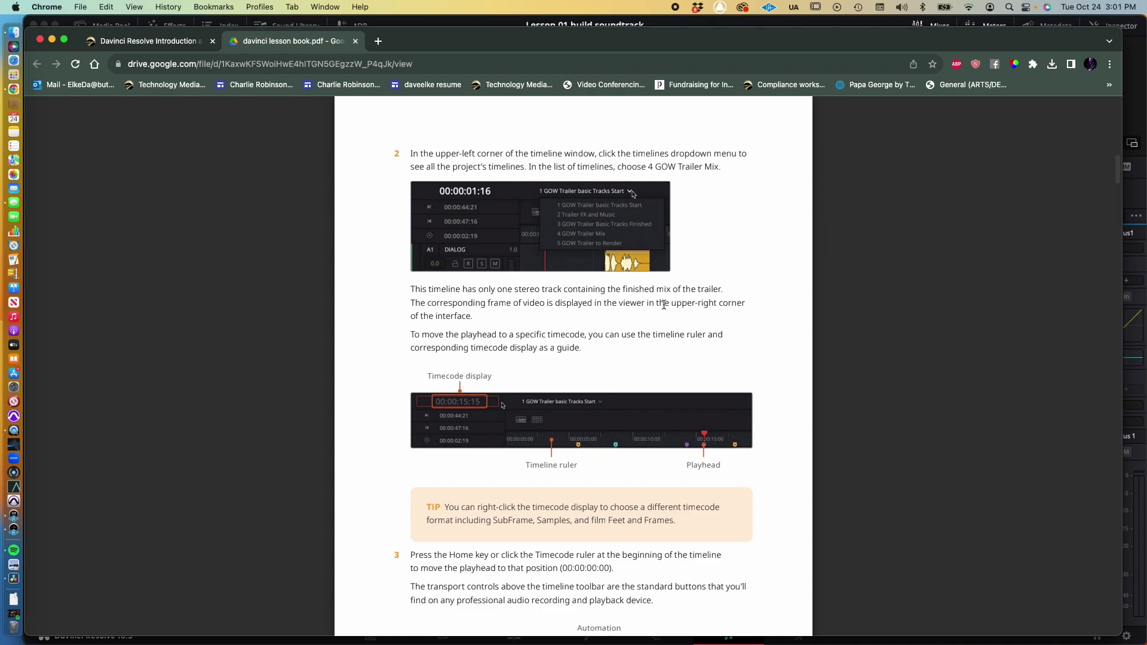
pyautogui.press('super+Tab')
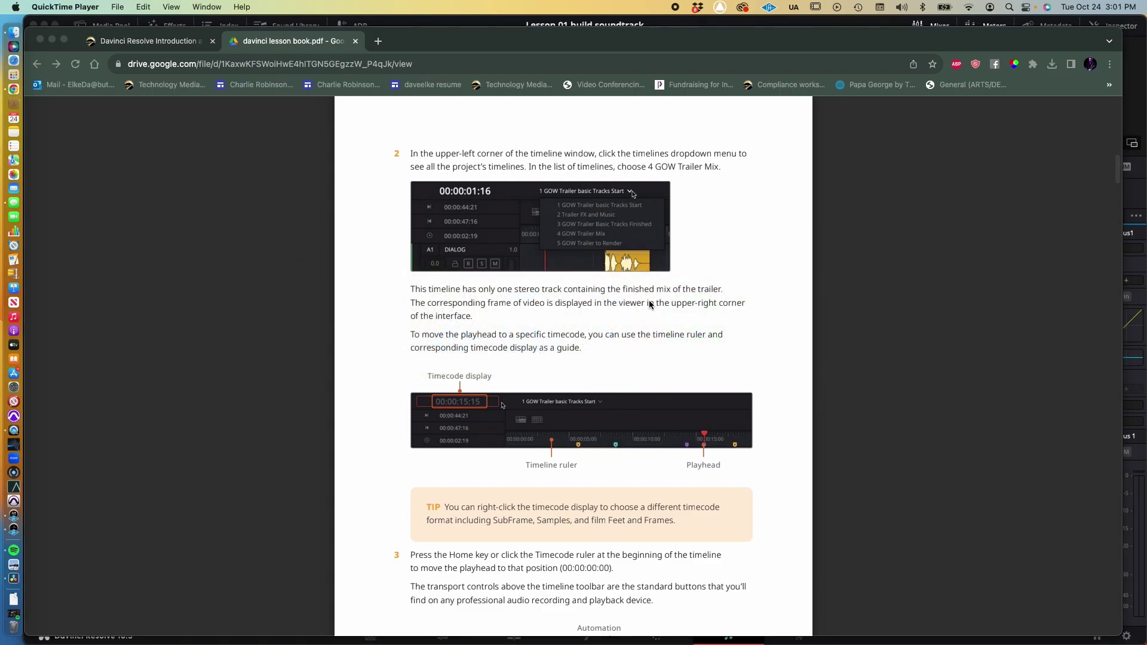
pyautogui.press('super+Tab')
pyautogui.press('Tab')
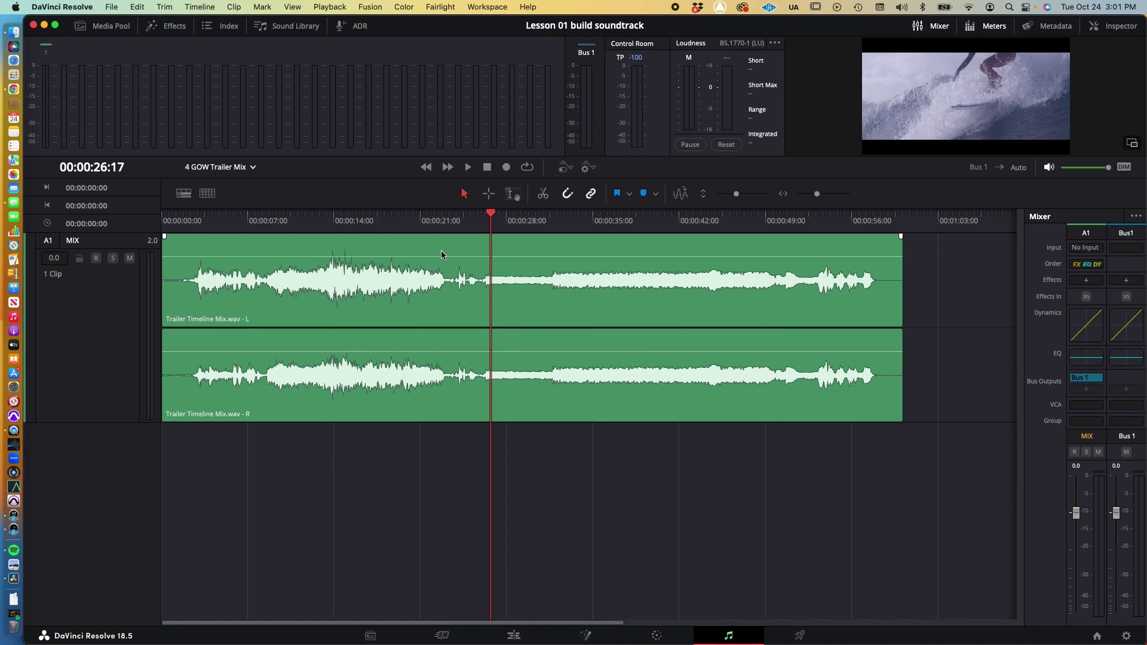
pyautogui.click(320, 335)
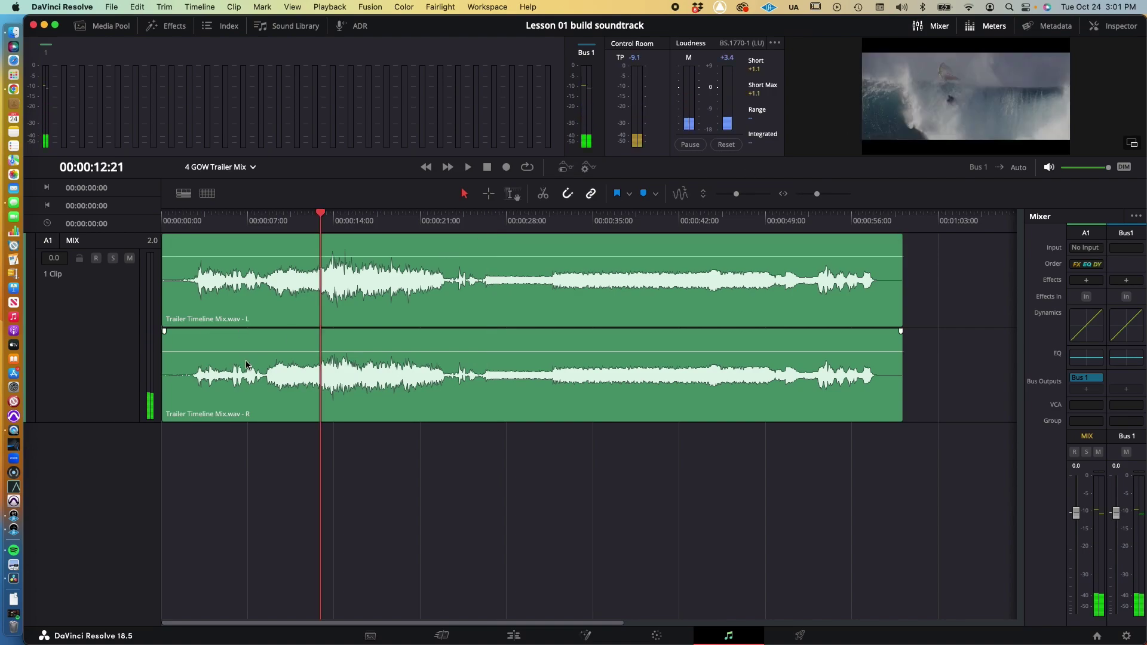
# Zoom the timeline out slightly around 21 seconds, then scroll the lesson to the mixer-hiding steps.
pyautogui.press('super+Tab')
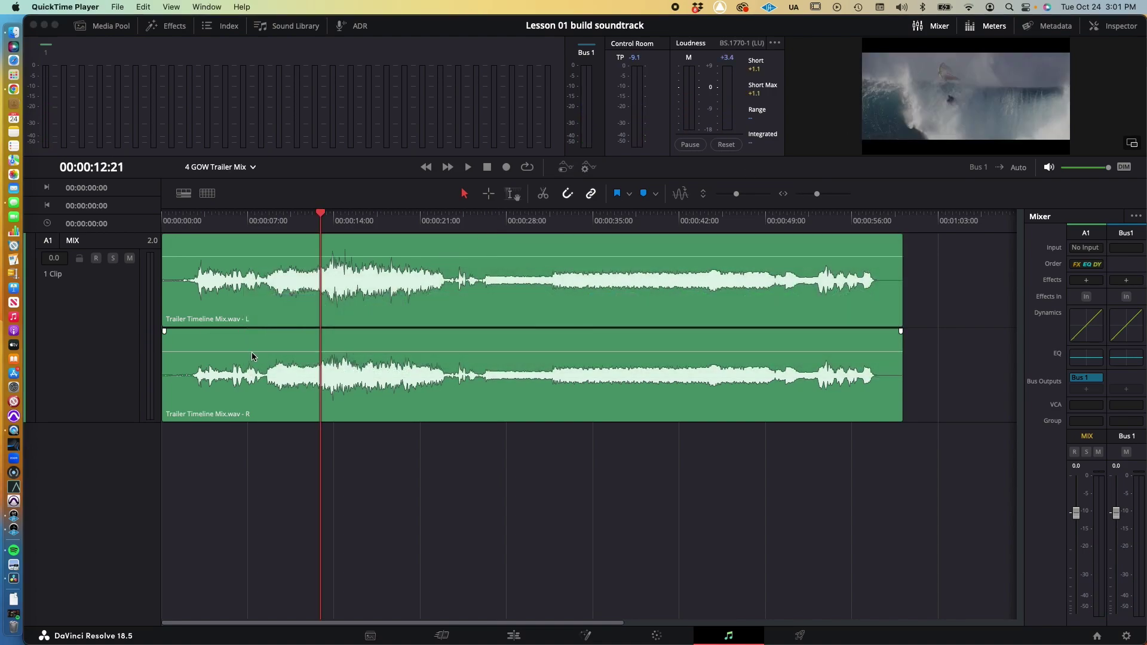
pyautogui.press('super+Tab')
pyautogui.press('super+Tab')
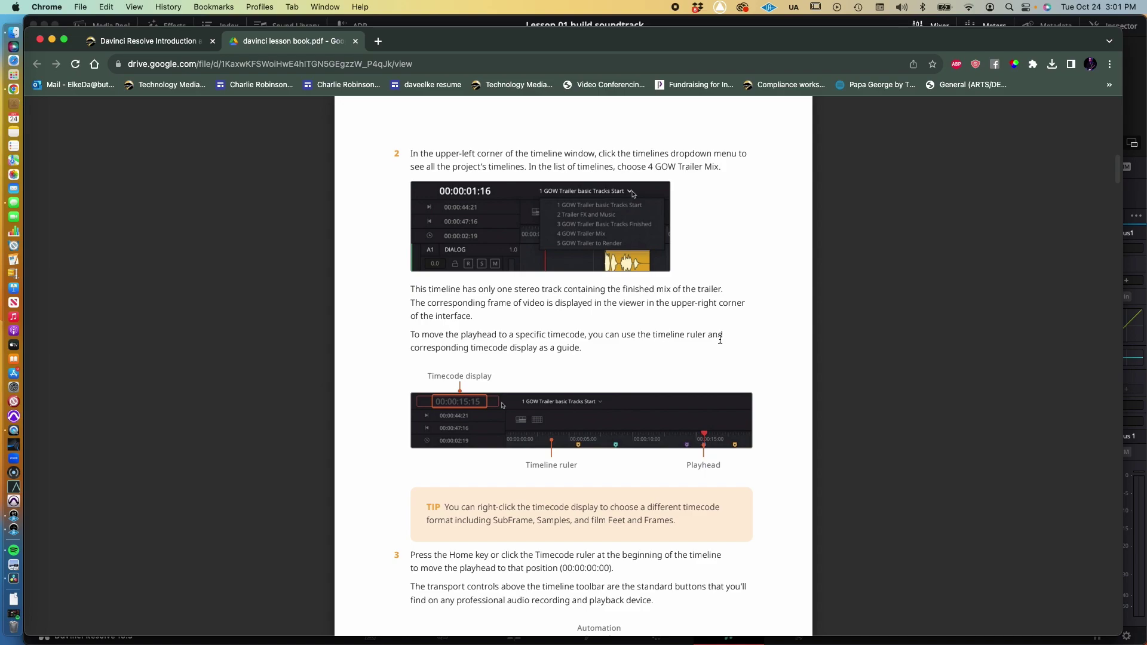
pyautogui.press('super+Tab')
pyautogui.press('super+Tab')
pyautogui.press('super+Tab')
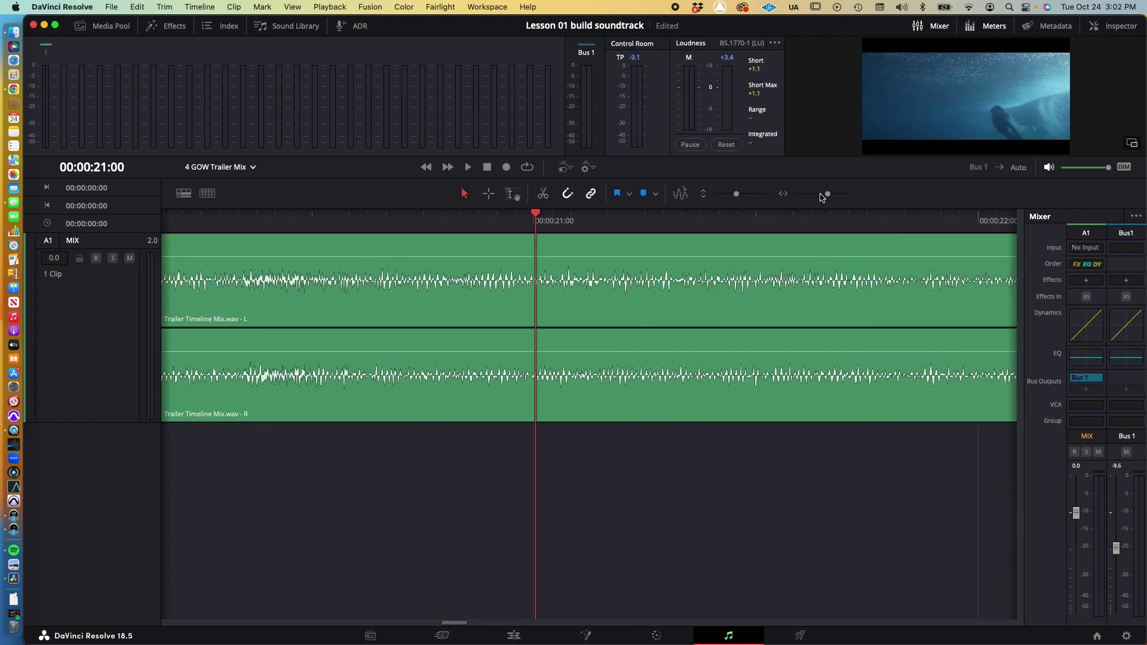
pyautogui.moveTo(826, 195); pyautogui.dragTo(820, 194)
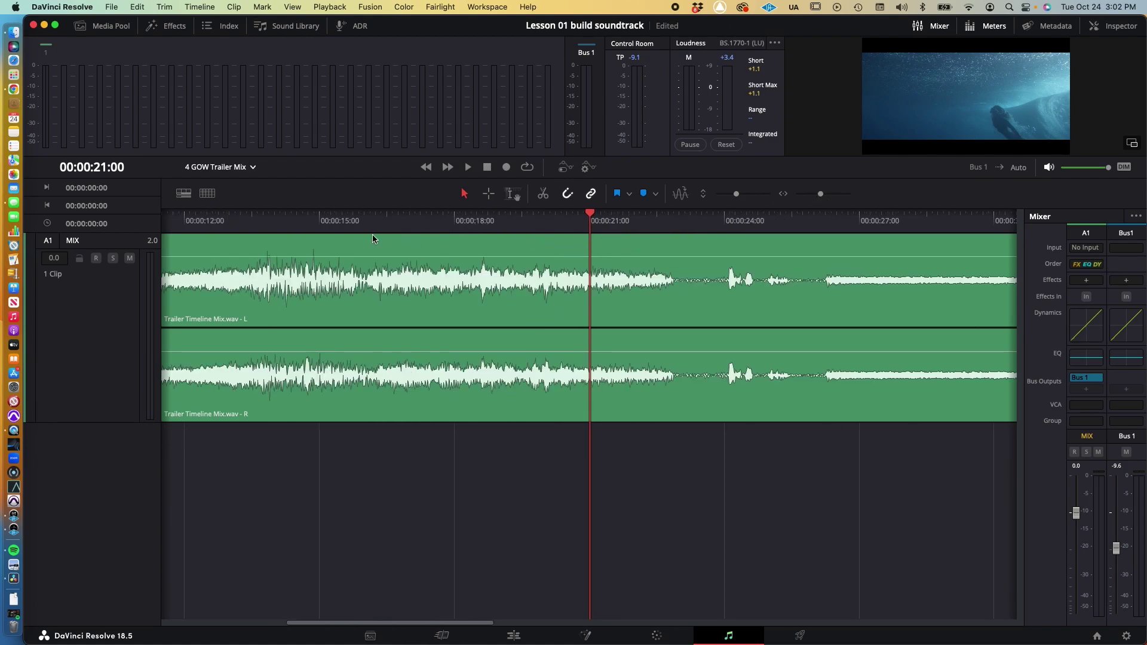
pyautogui.press('super+Tab')
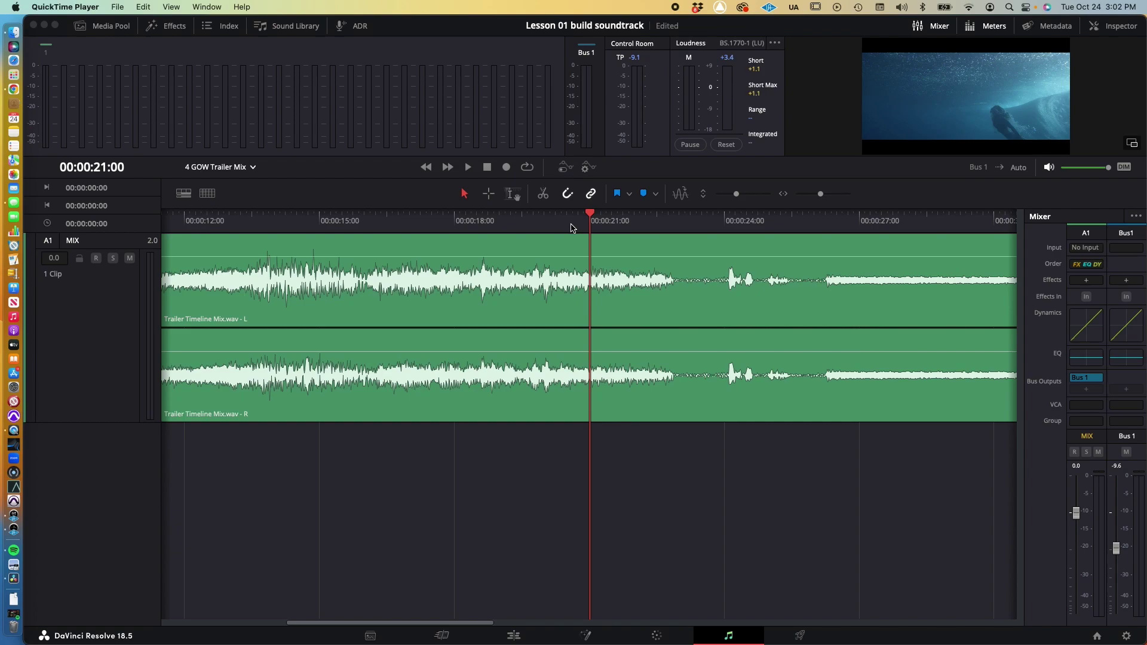
pyautogui.press('super+Tab')
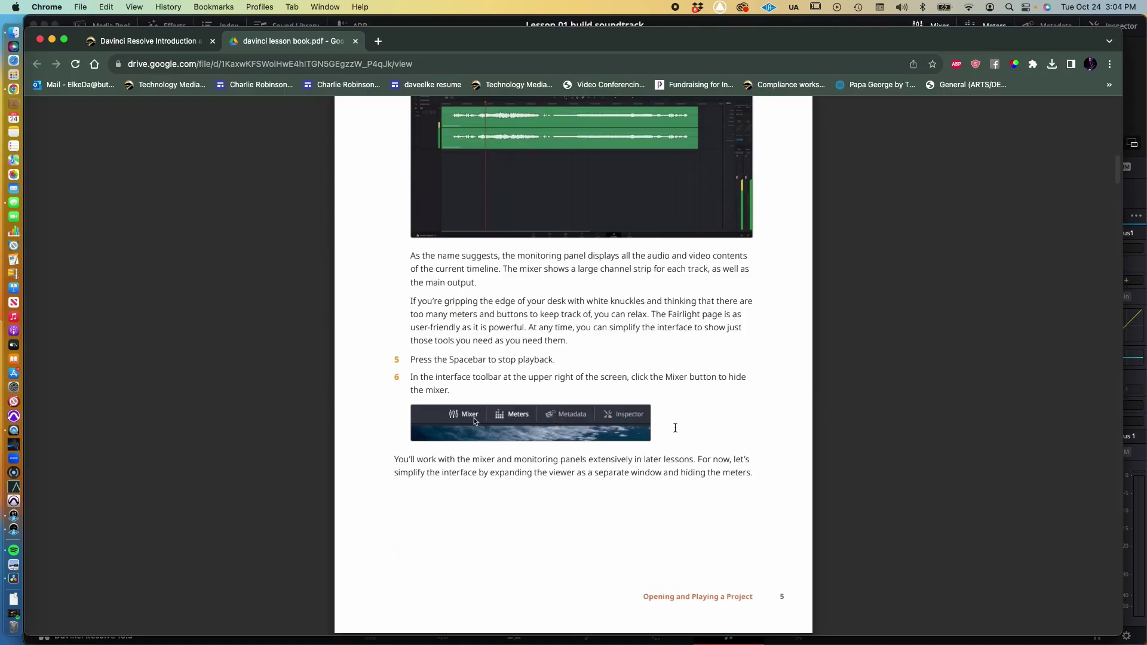
pyautogui.scroll(-2, 675, 428)
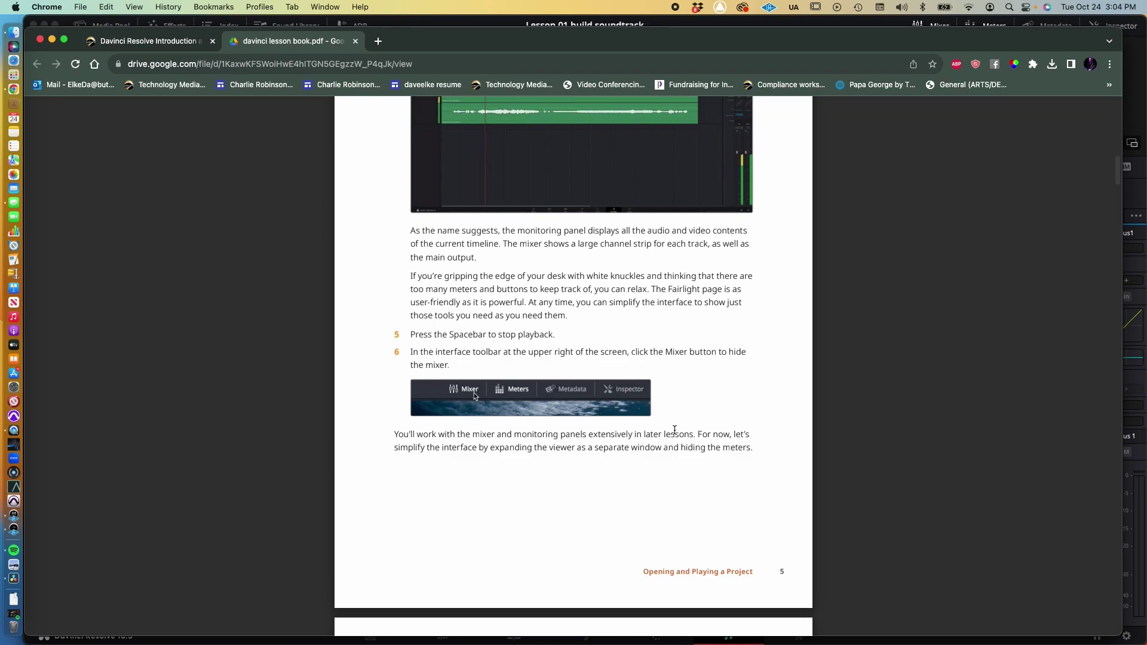
# Hide Resolve's mixer to widen the timeline, then scroll the lesson to Monitoring Video Only.
pyautogui.press('super+Tab')
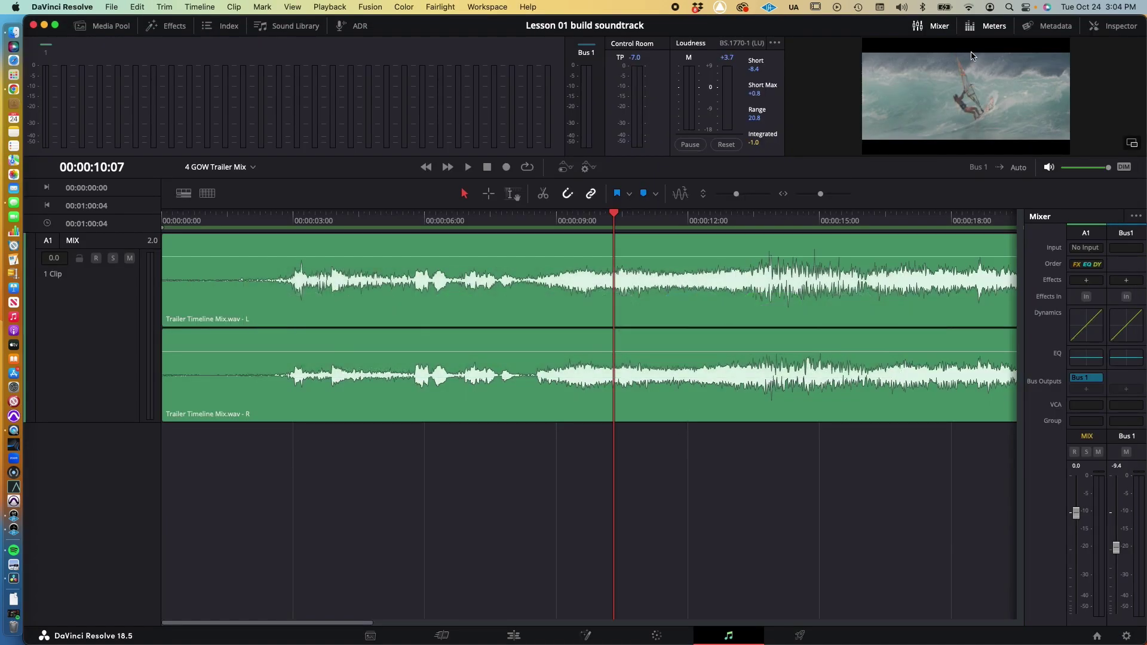
pyautogui.click(921, 27)
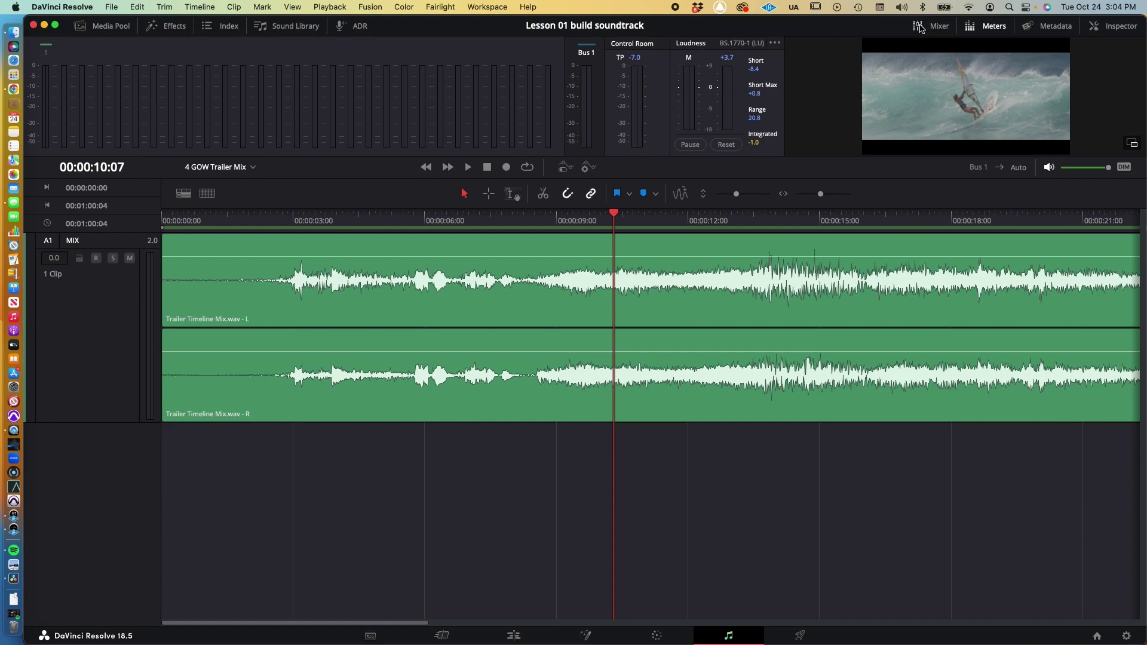
pyautogui.press('super+Tab')
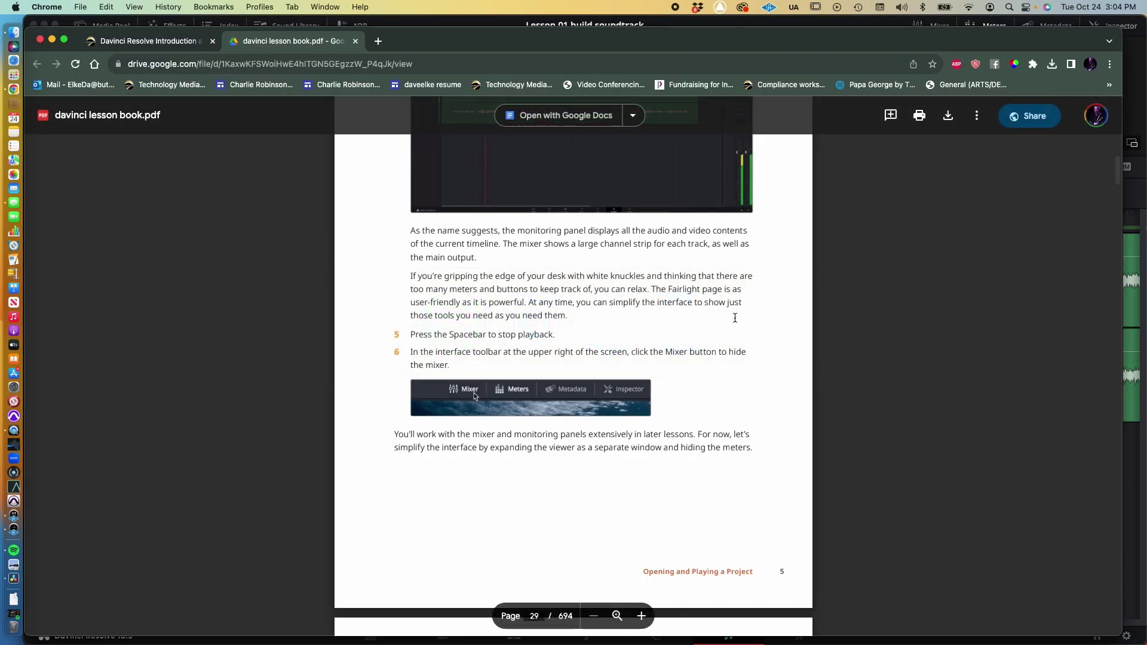
pyautogui.scroll(-4, 674, 435)
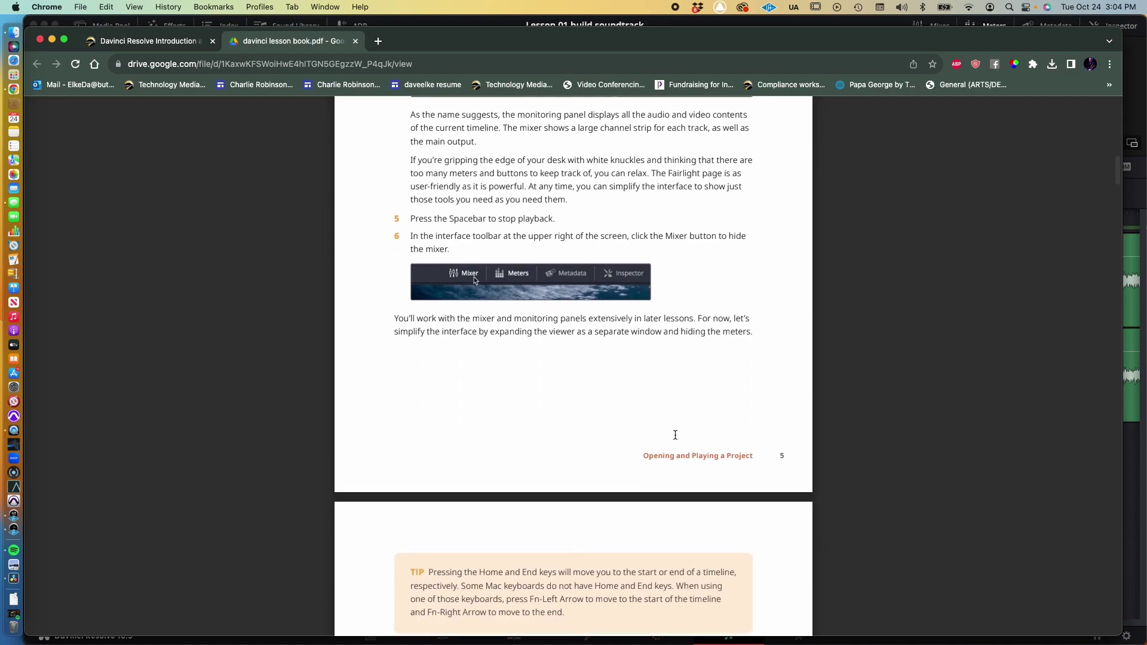
pyautogui.scroll(-1, 676, 435)
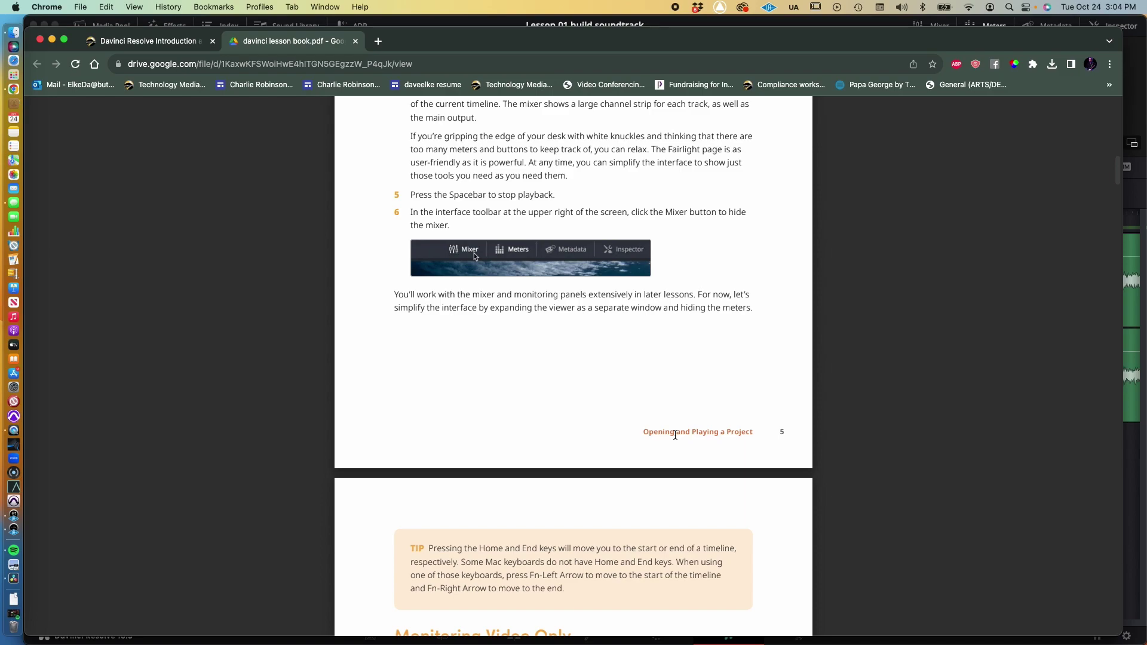
pyautogui.scroll(-10, 676, 435)
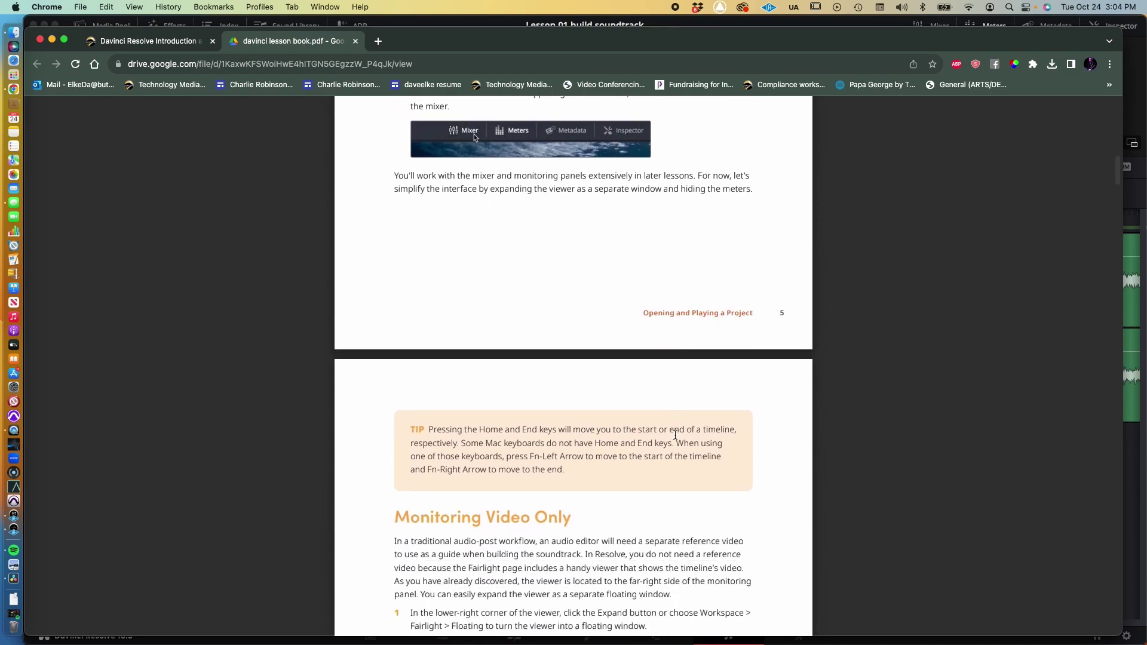
pyautogui.scroll(-2, 676, 436)
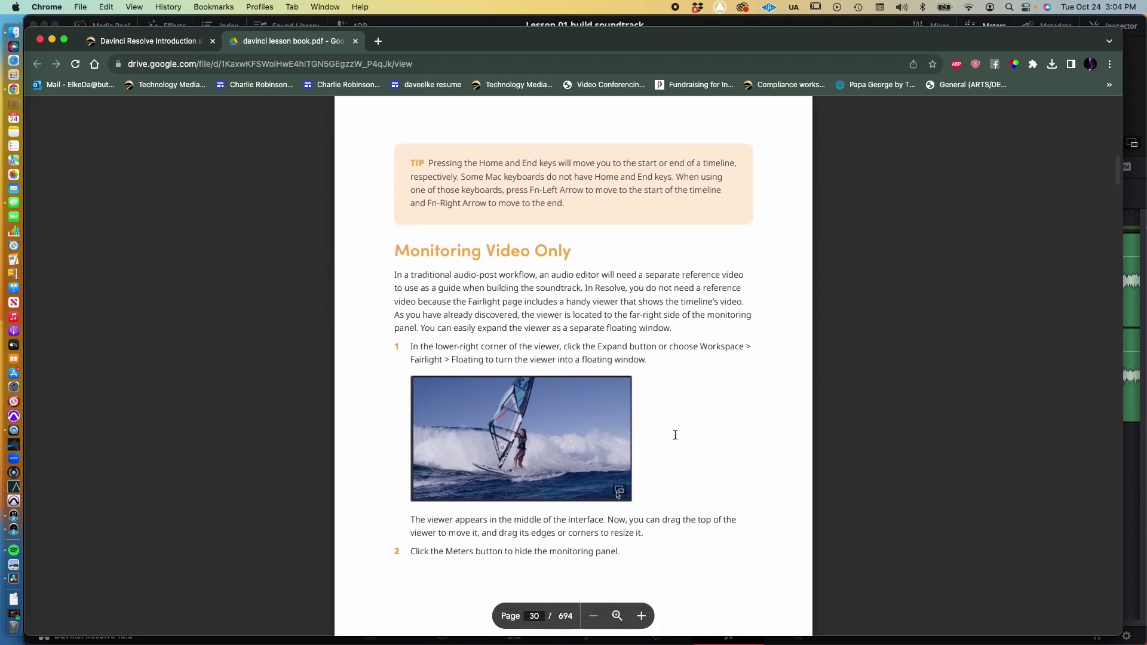
pyautogui.scroll(-1, 675, 435)
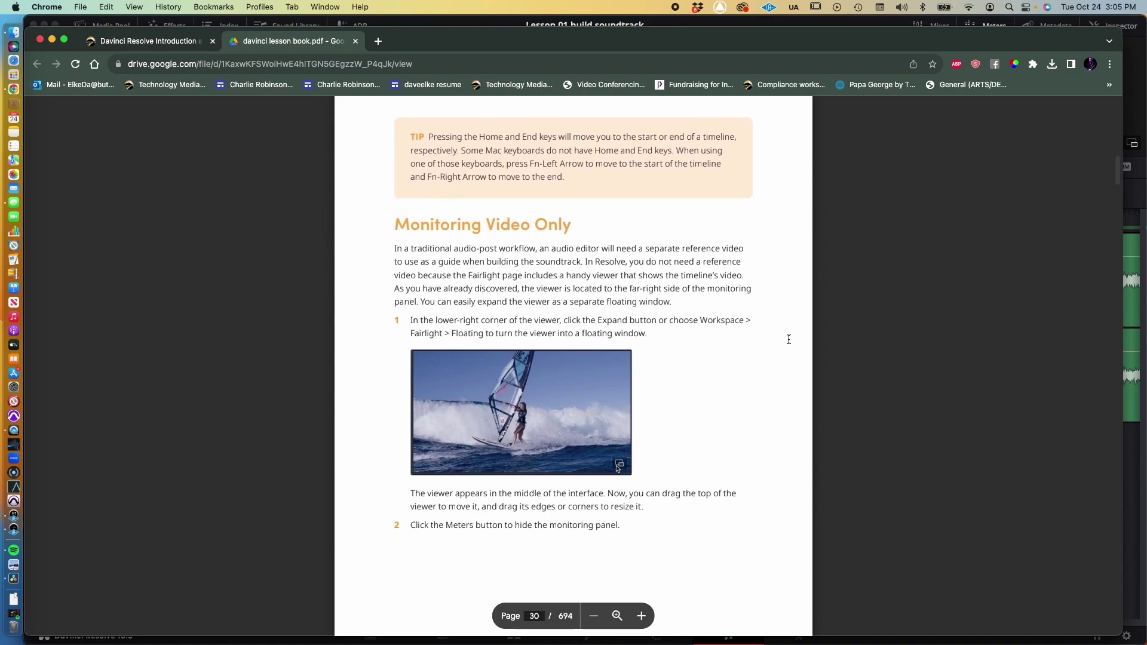
# Float the video viewer as a separate window and check the next lesson instruction.
pyautogui.click(1136, 146)
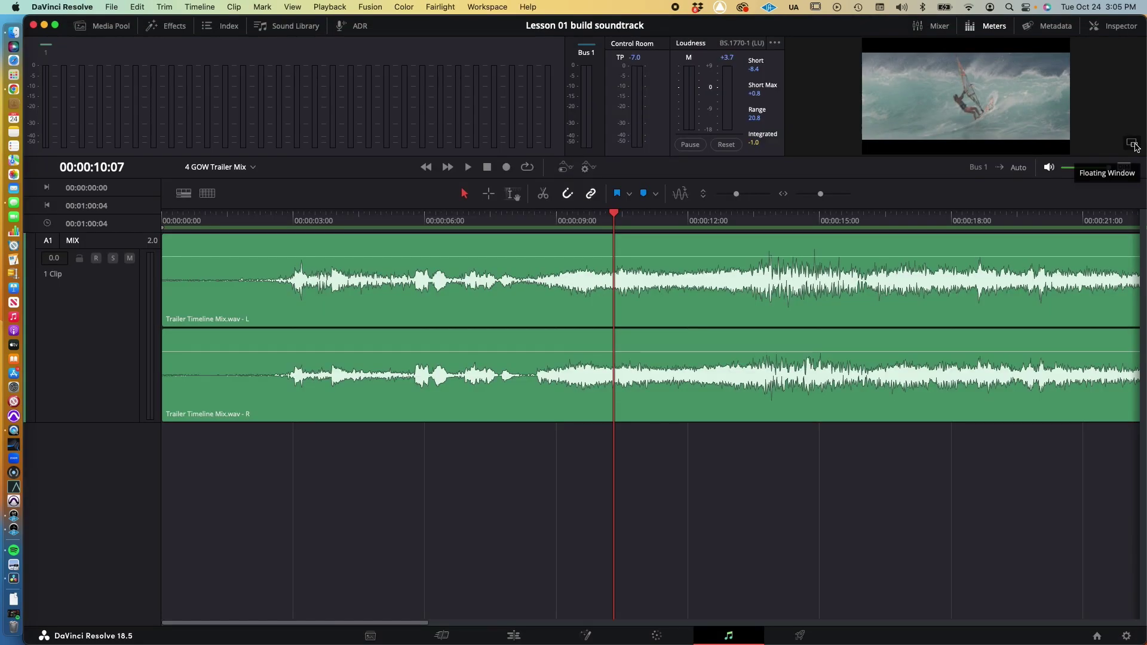
pyautogui.click(1132, 144)
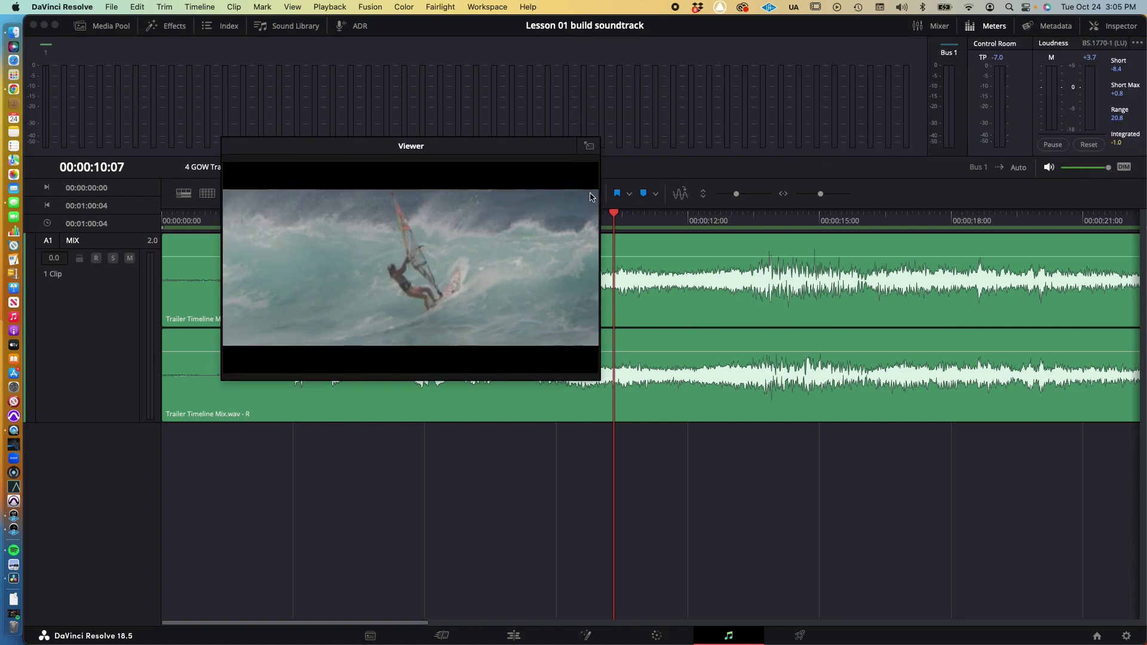
pyautogui.press('super+Tab')
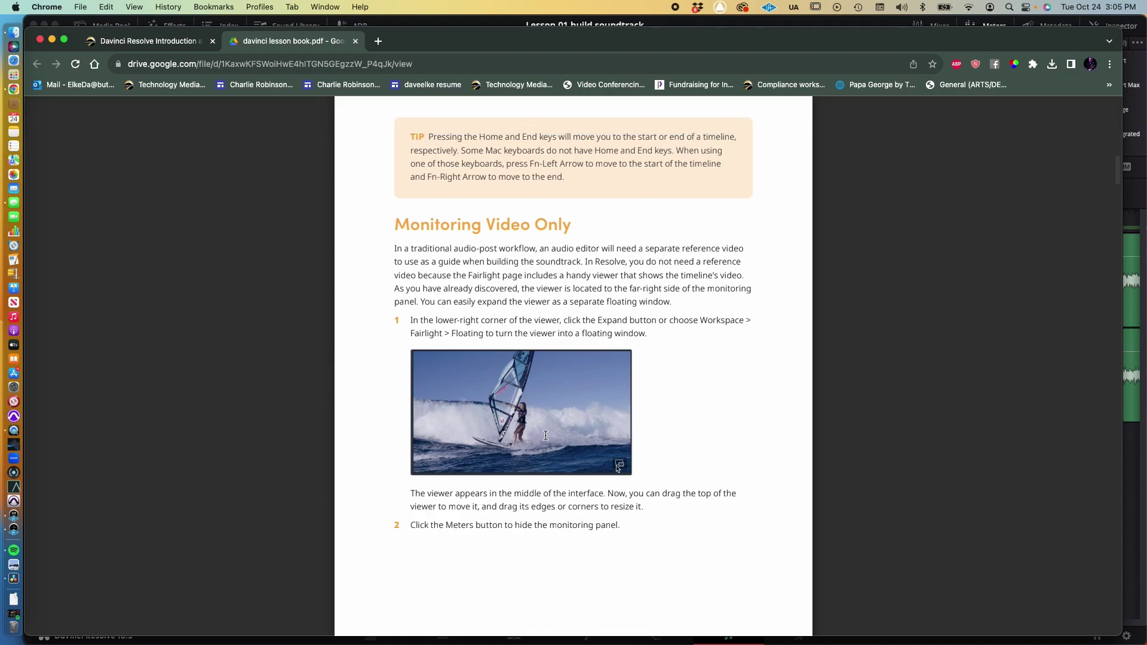
pyautogui.scroll(-3, 545, 436)
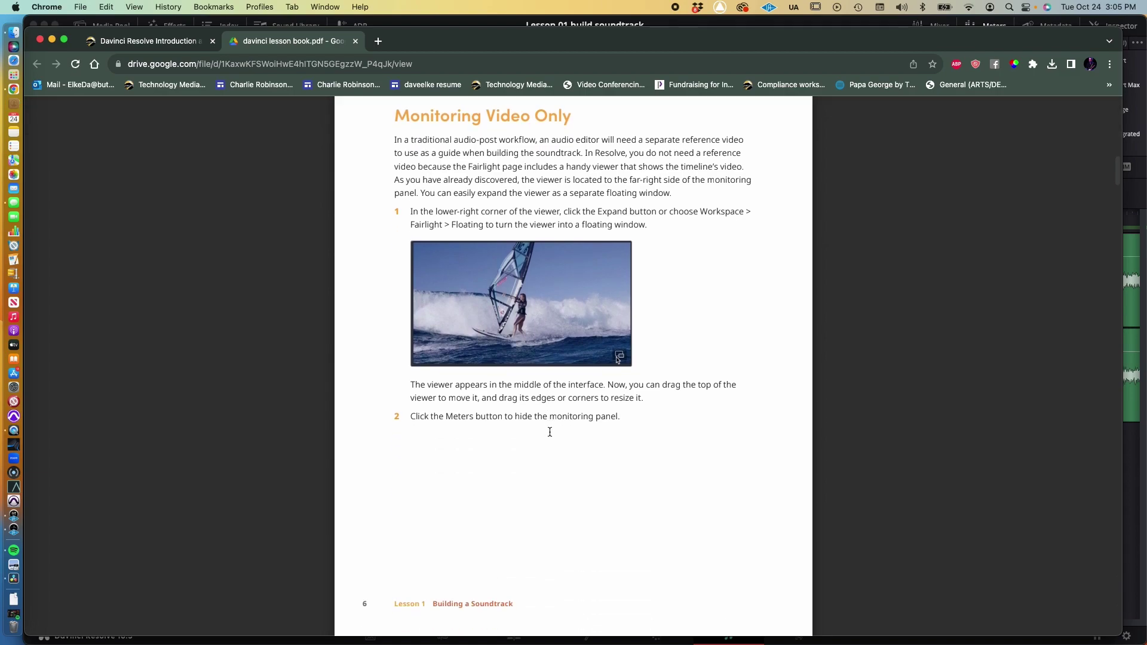
# Hide the monitoring panel and keep the floating viewer below the waveforms.
pyautogui.press('super+Tab')
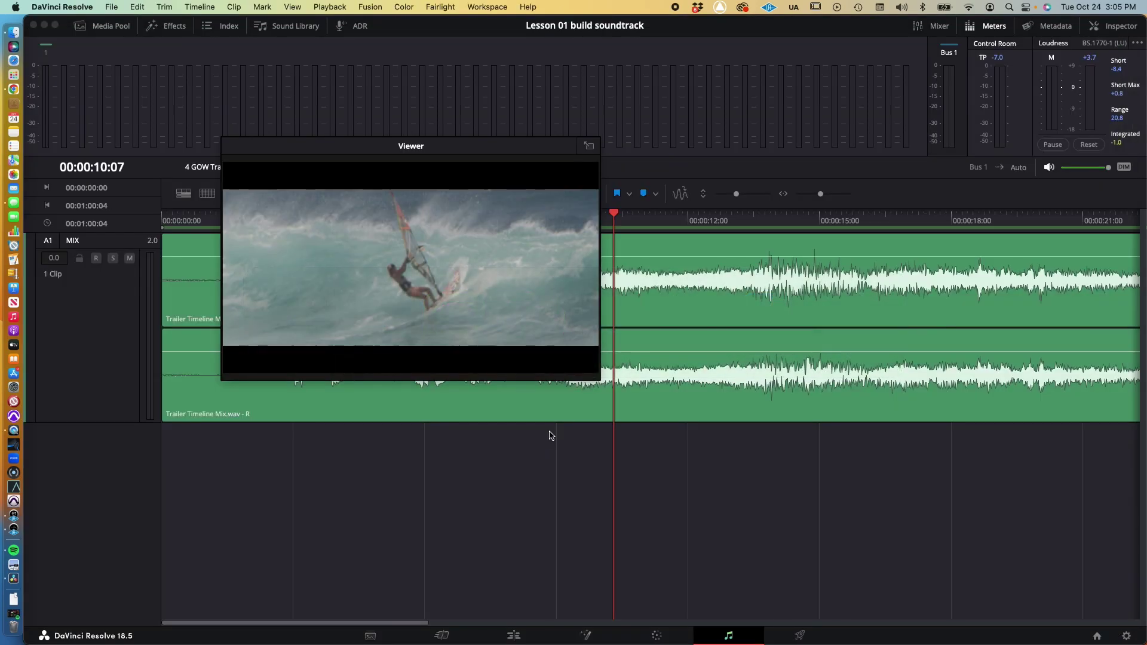
pyautogui.click(990, 27)
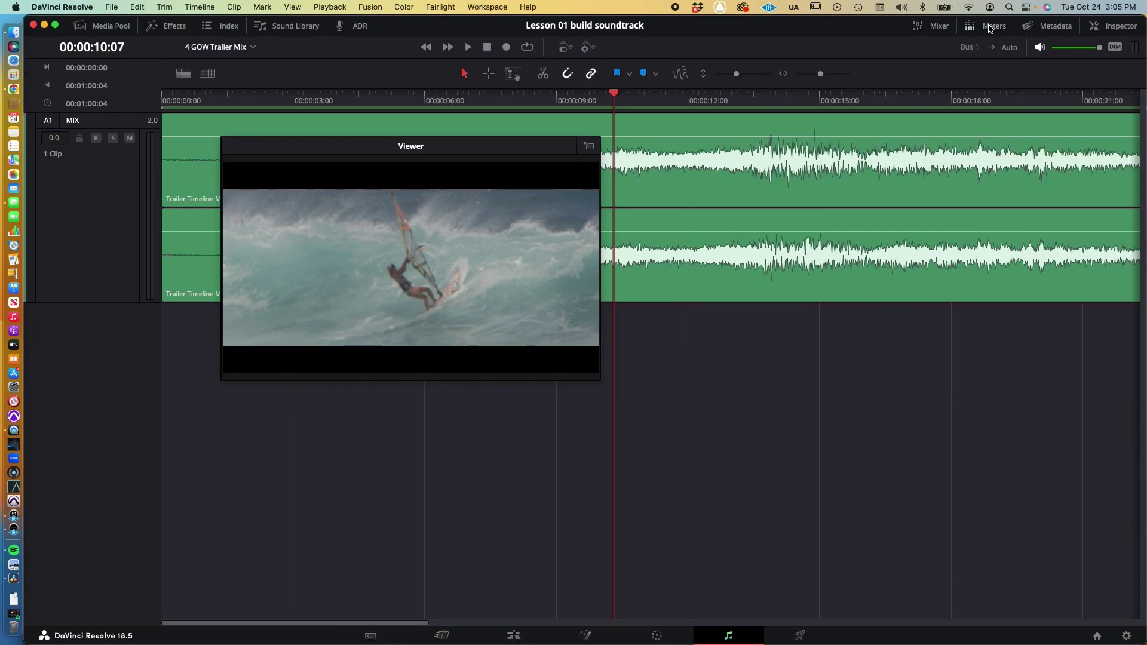
pyautogui.moveTo(466, 151); pyautogui.dragTo(680, 377)
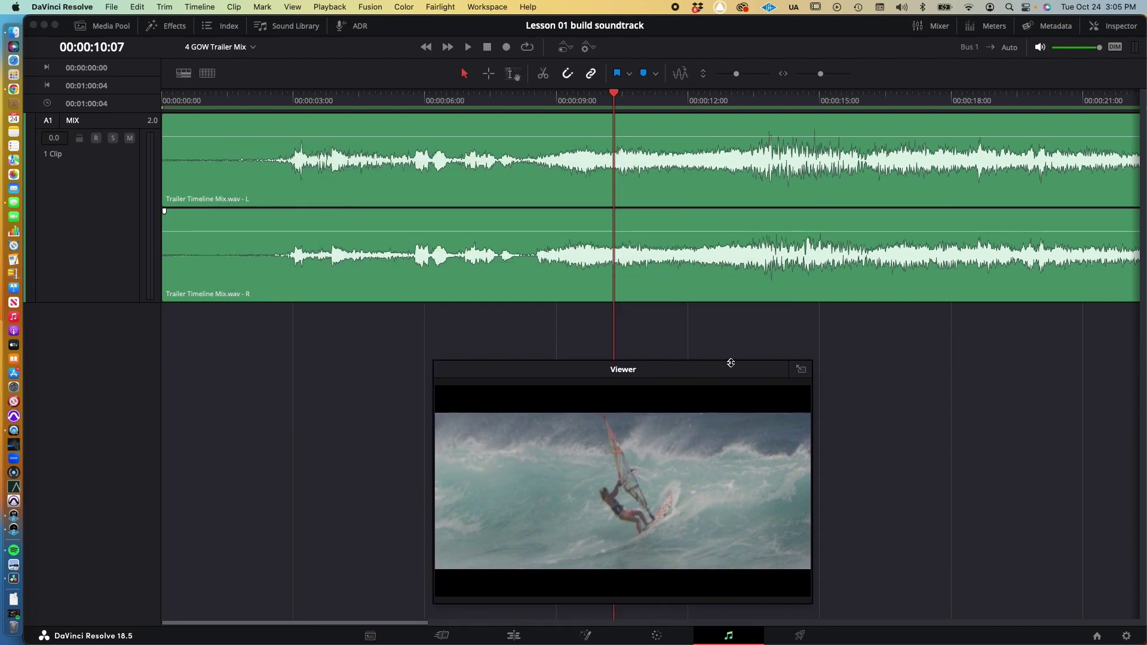
pyautogui.click(800, 371)
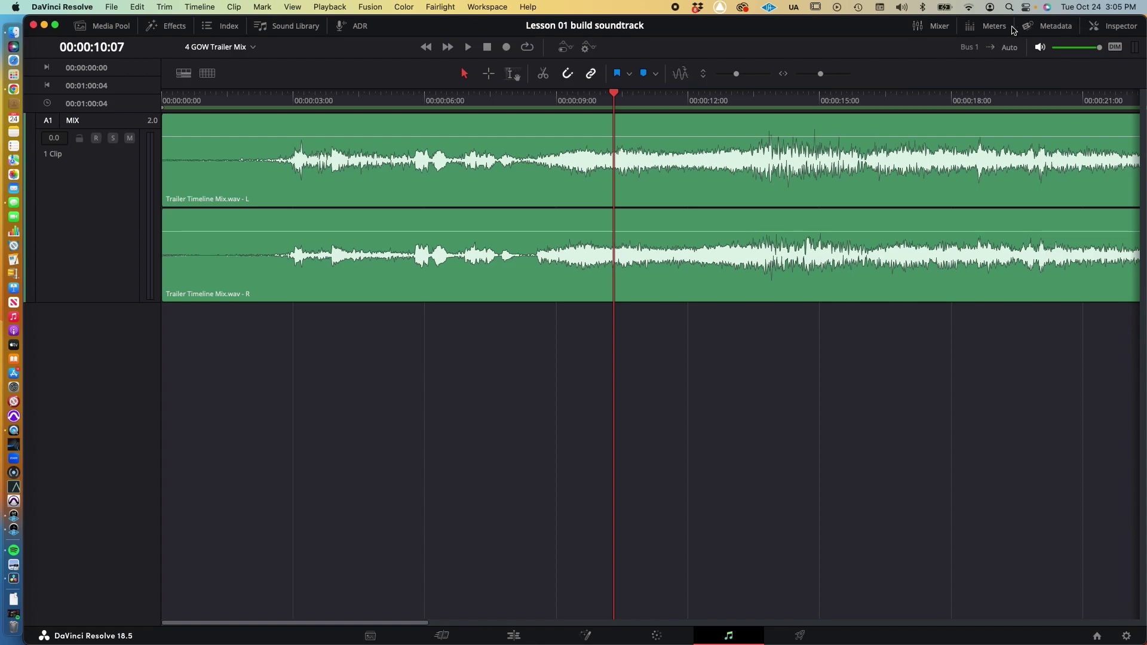
pyautogui.click(986, 26)
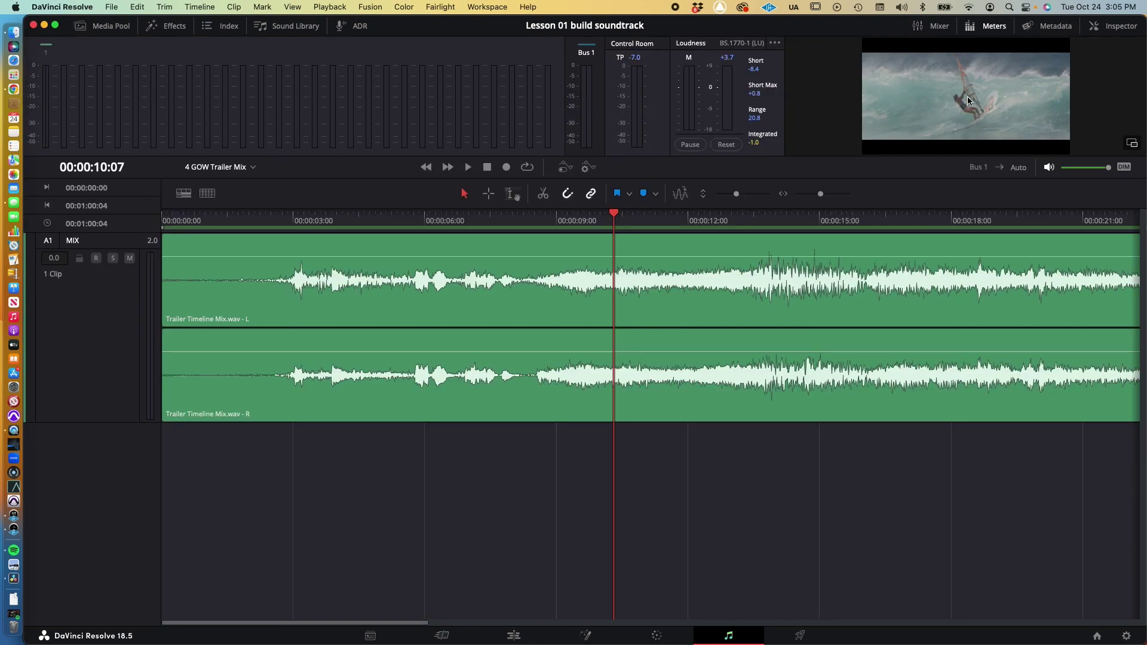
pyautogui.click(1131, 142)
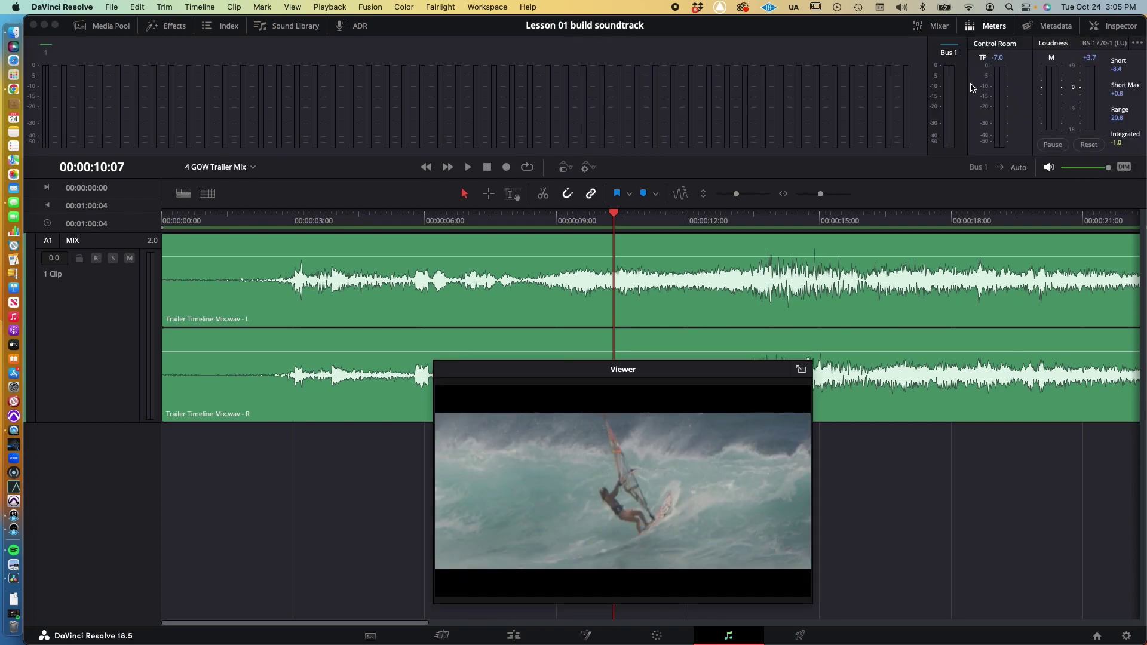
pyautogui.click(986, 26)
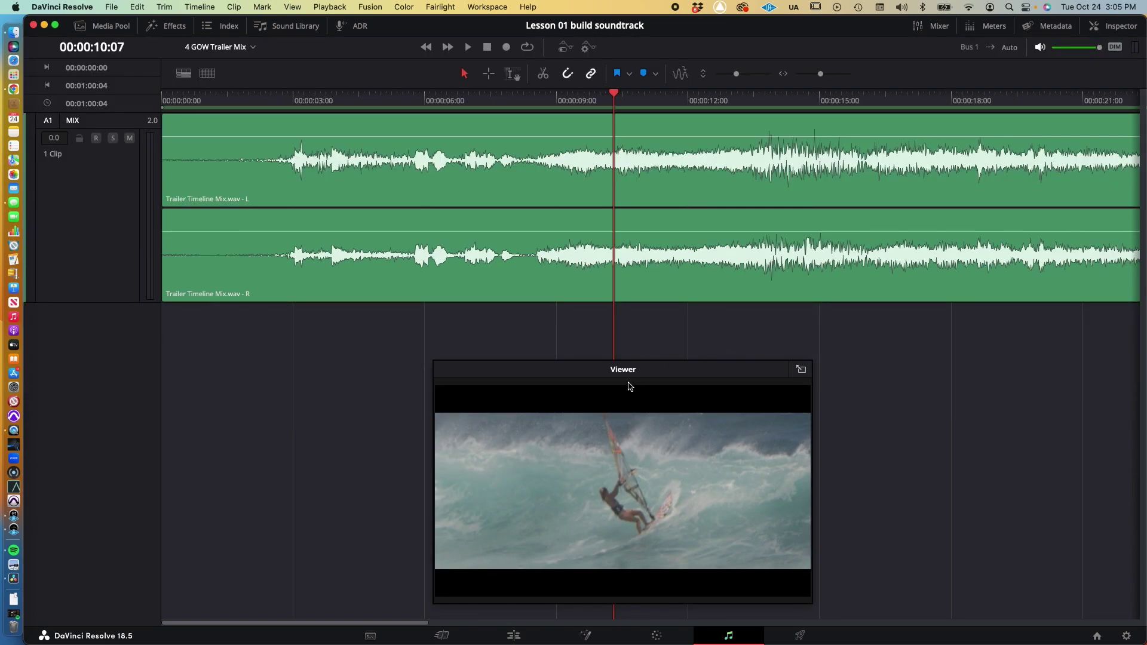
# Scroll the lesson book to page 31's Evaluating Tracks During Playback section.
pyautogui.press('super+Tab')
pyautogui.scroll(-10, 567, 469)
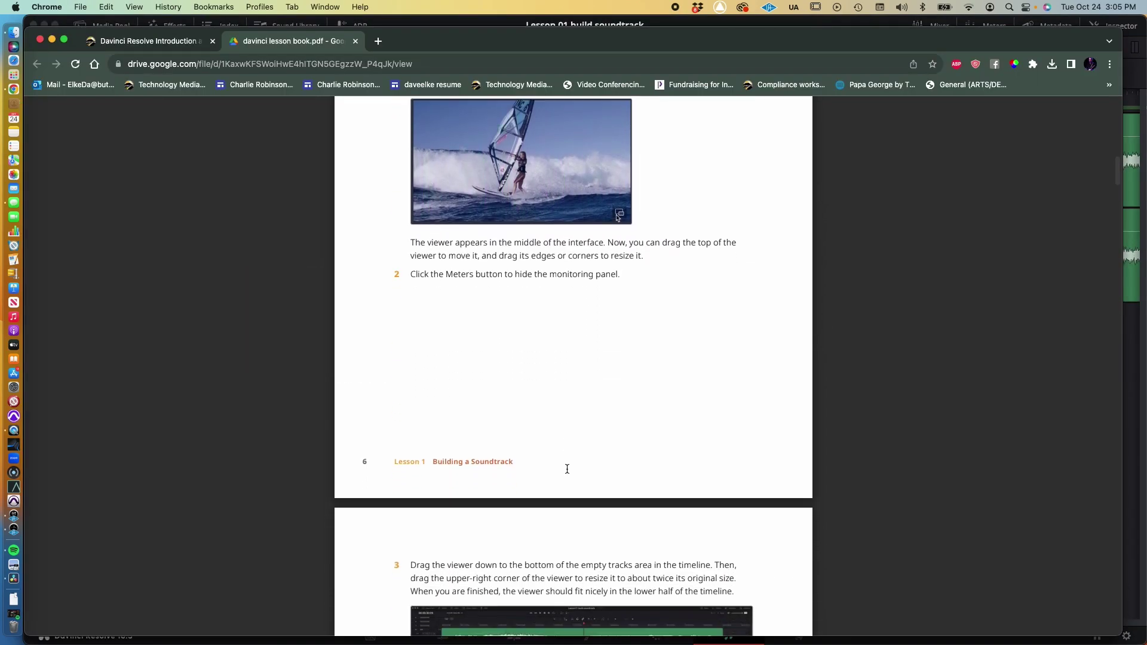
pyautogui.scroll(-2, 567, 469)
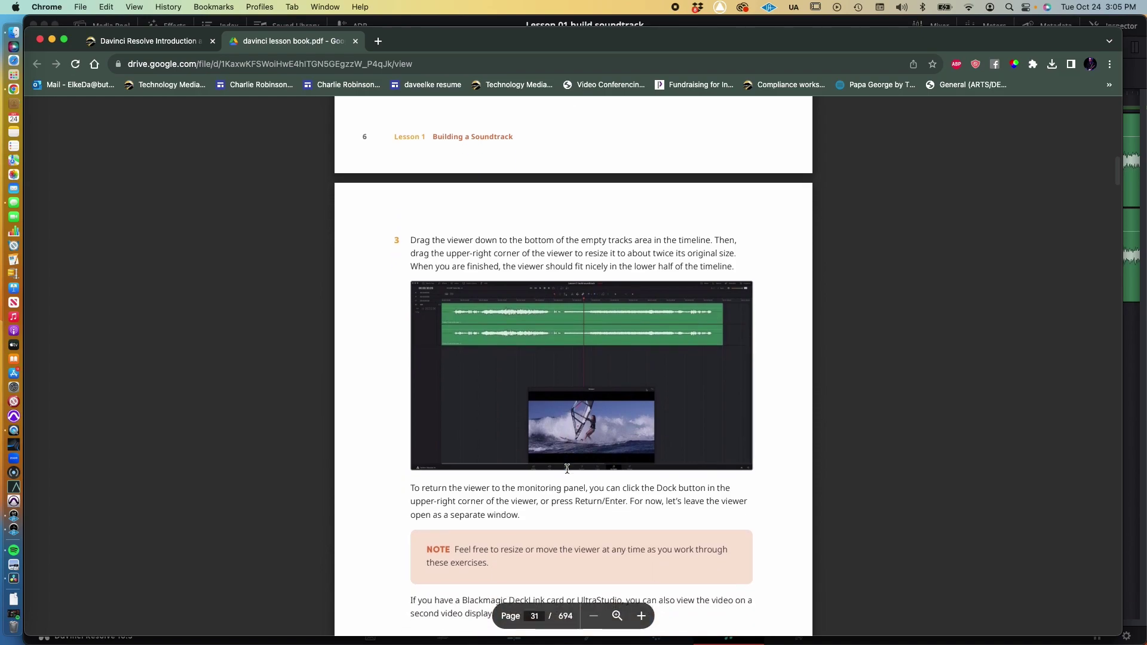
pyautogui.scroll(-3, 586, 436)
pyautogui.scroll(-12, 586, 436)
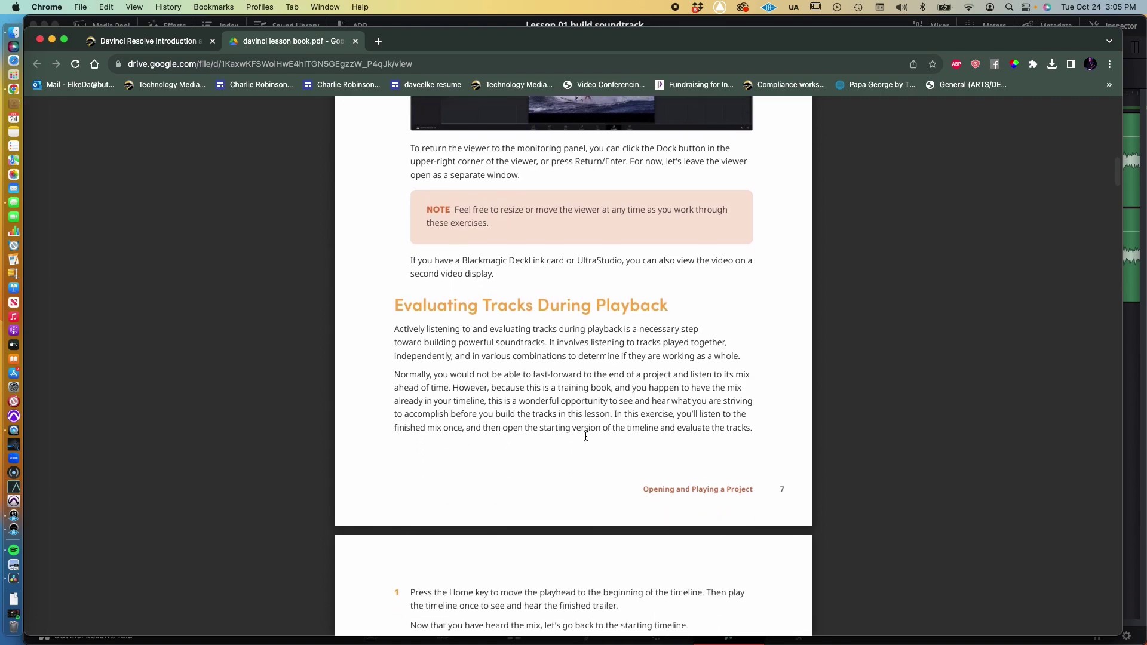
pyautogui.scroll(-7, 586, 436)
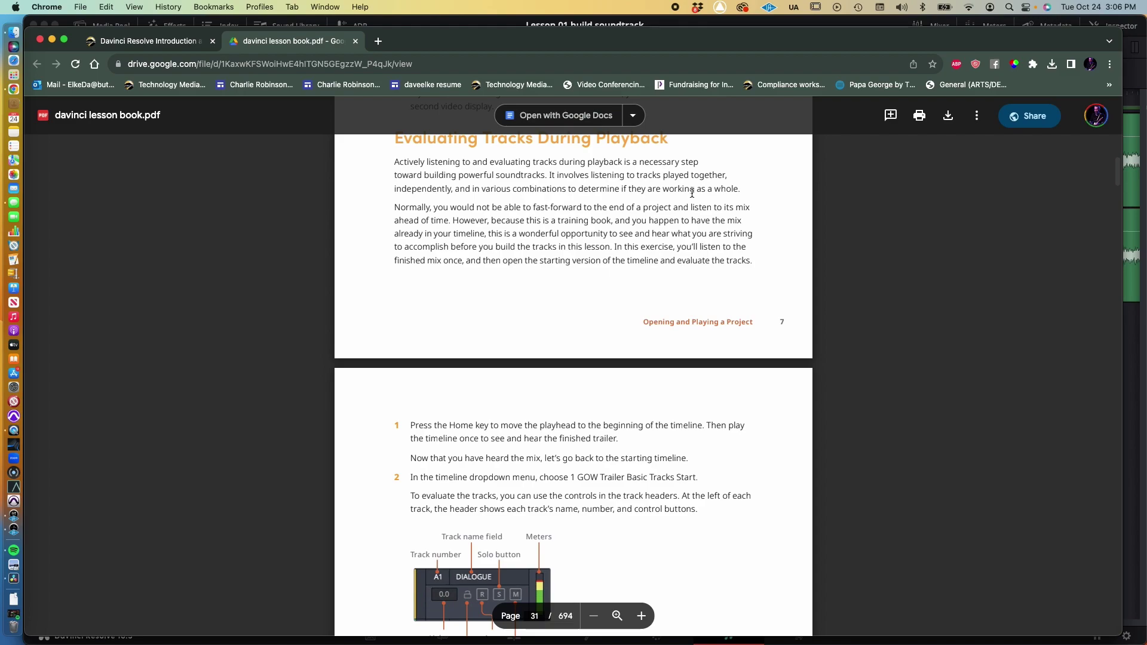
# Read steps 1–4 on page 32, then rewind Resolve's playhead to 00:00:00:00.
pyautogui.scroll(-3, 509, 389)
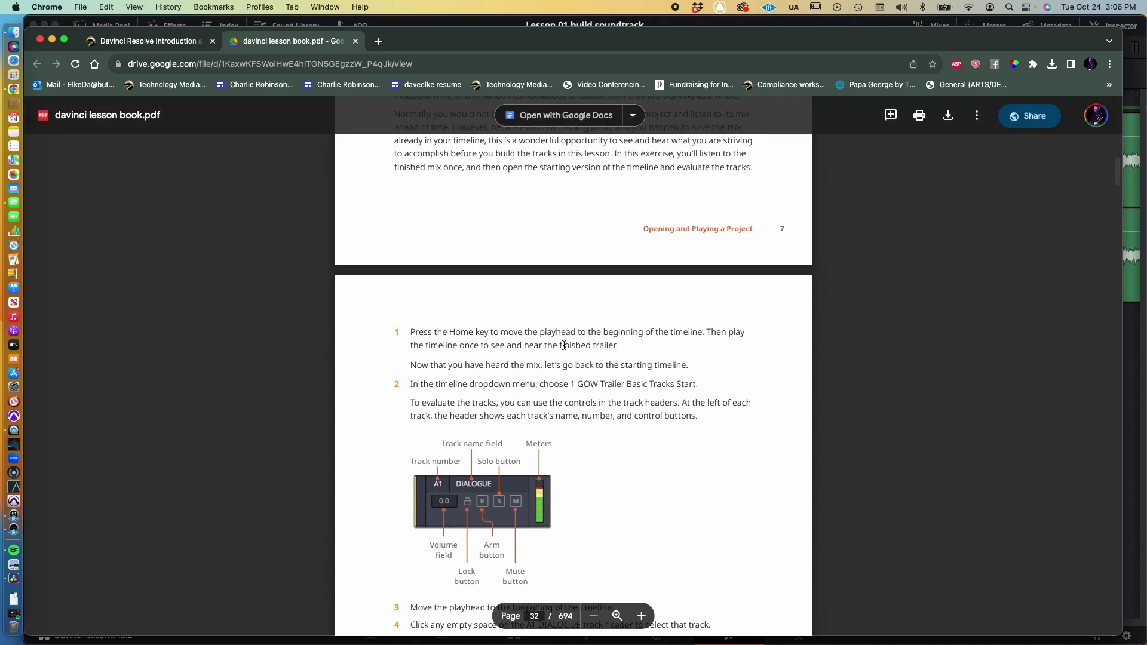
pyautogui.scroll(-3, 520, 348)
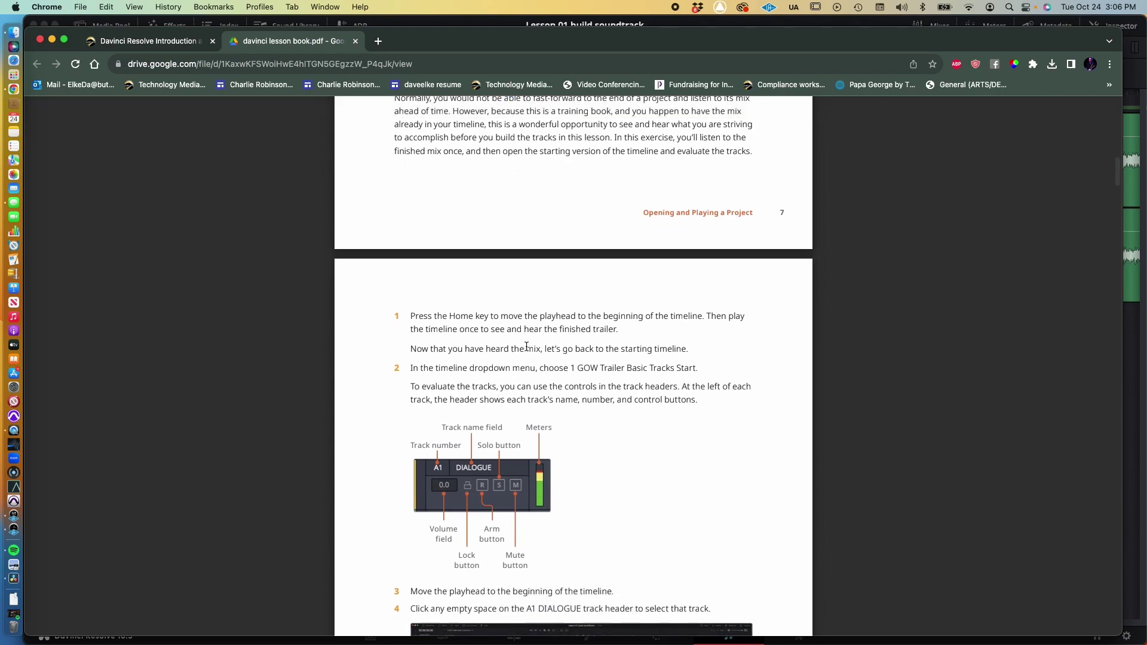
pyautogui.scroll(-2, 526, 347)
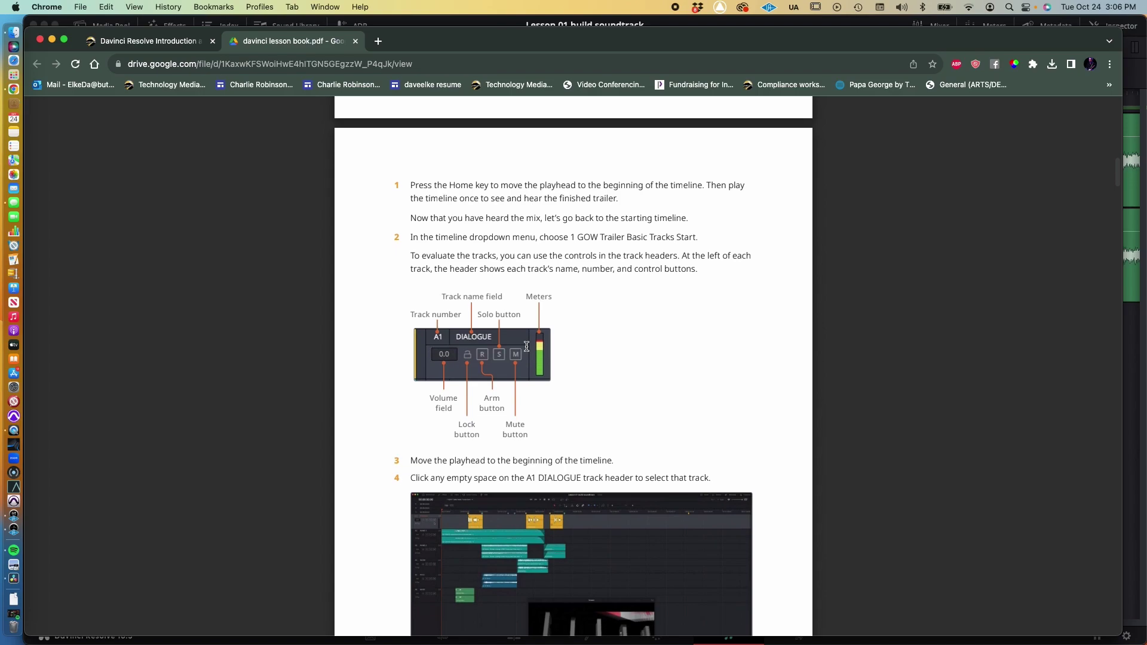
pyautogui.press('super+Tab')
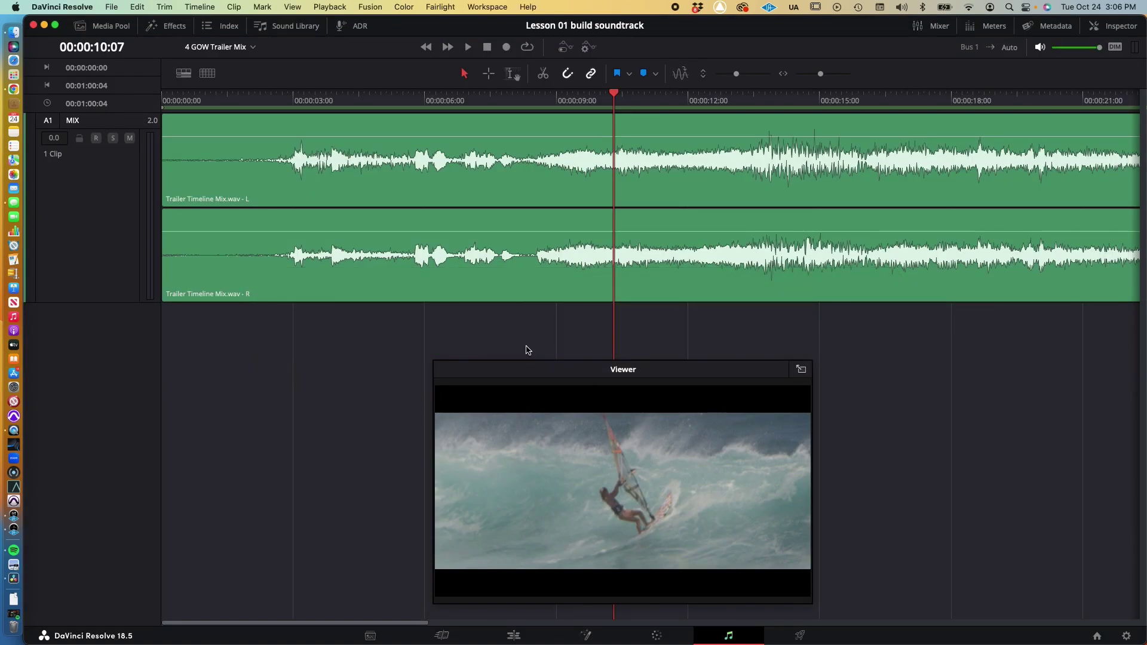
pyautogui.click(433, 48)
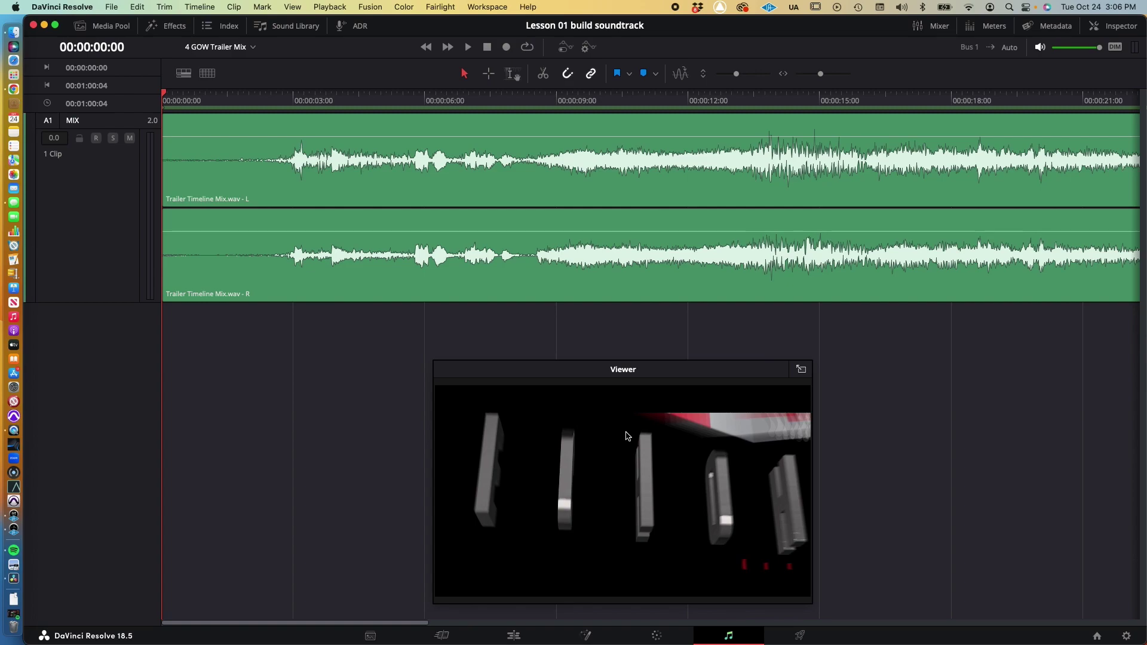
pyautogui.press('super+Tab')
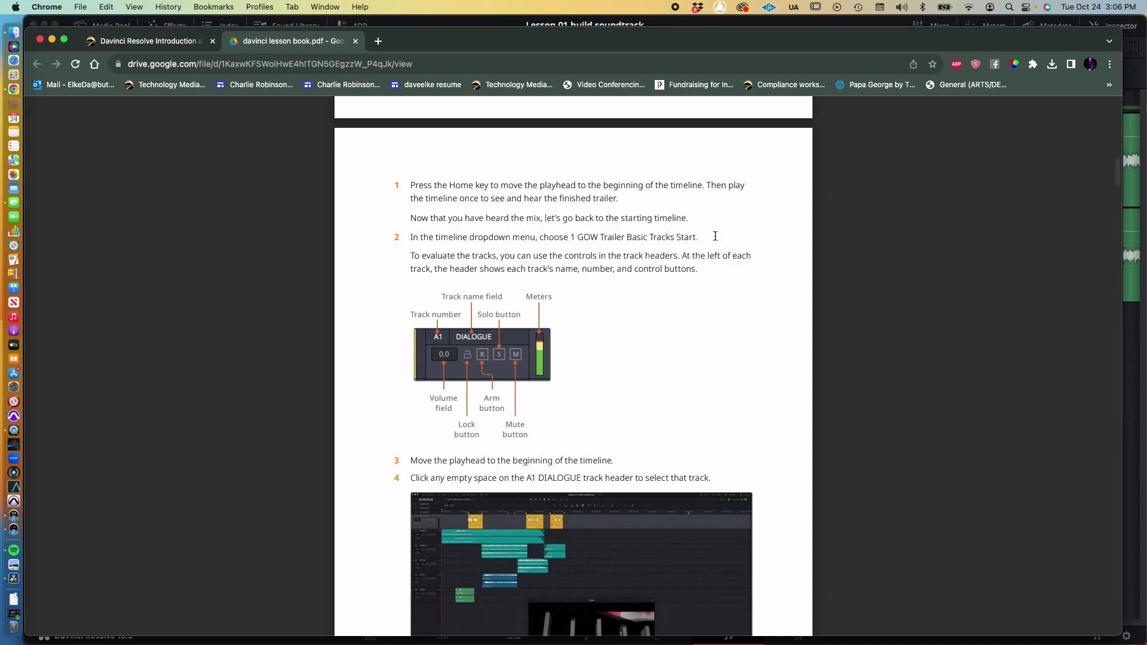
pyautogui.press('super+Tab')
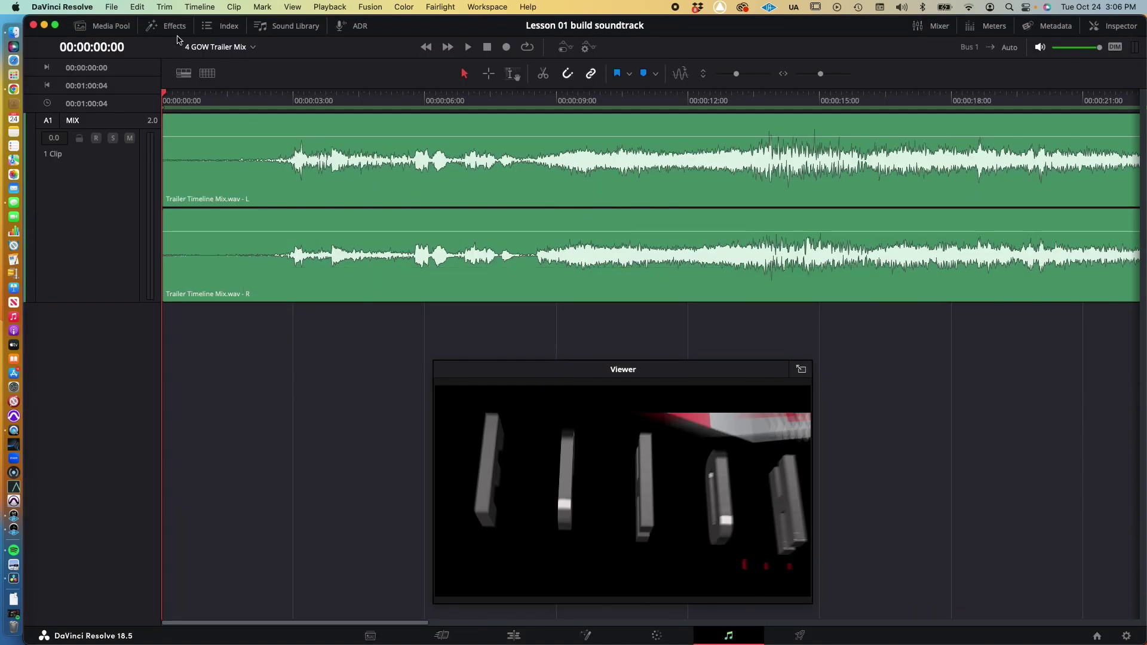
# Load the 1 GOW Trailer basic Tracks Start timeline and move the floating viewer right.
pyautogui.click(220, 48)
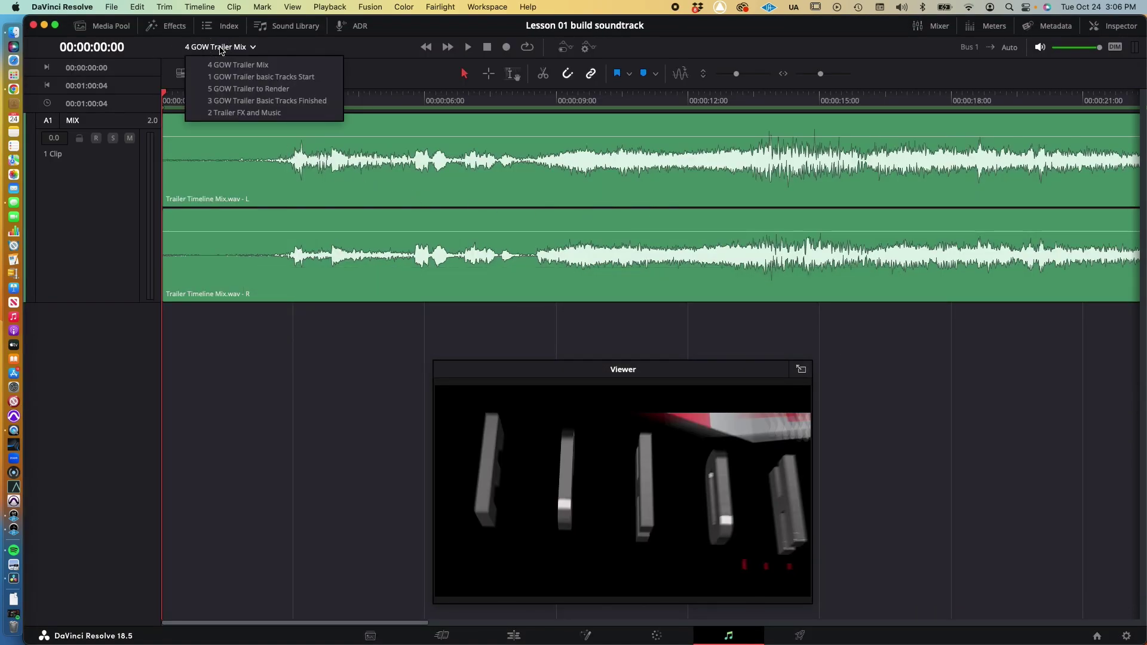
pyautogui.click(241, 81)
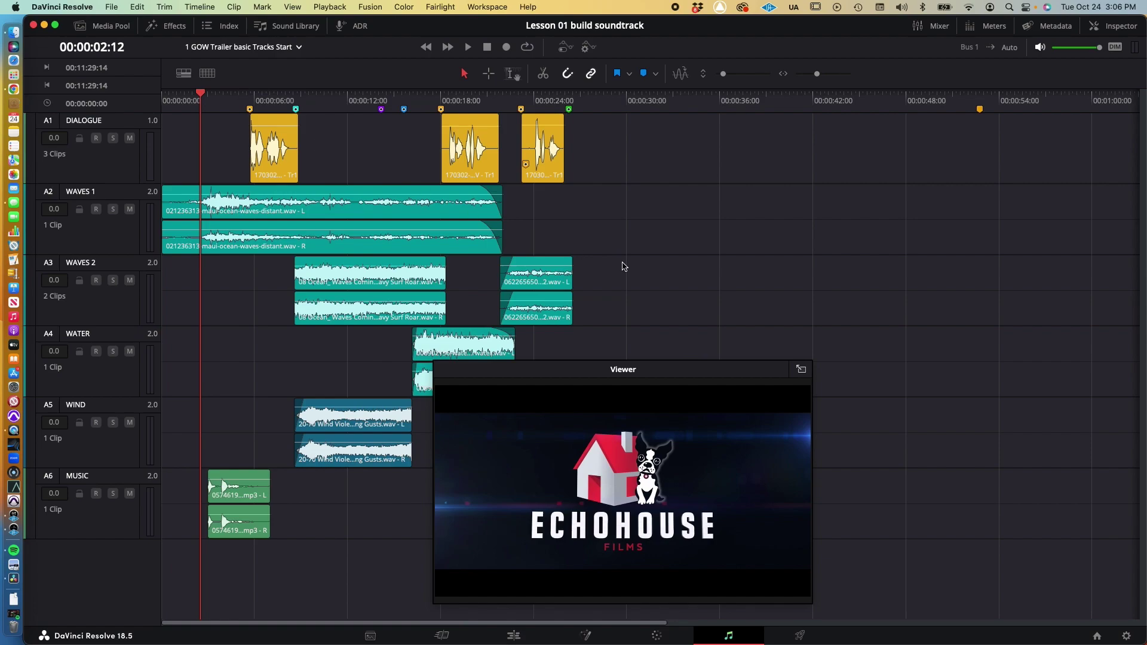
pyautogui.moveTo(648, 371); pyautogui.dragTo(864, 360)
# Following the lesson, select the A1 DIALOGUE track, then A2 WAVES 1, then A1 again.
pyautogui.press('super+Tab')
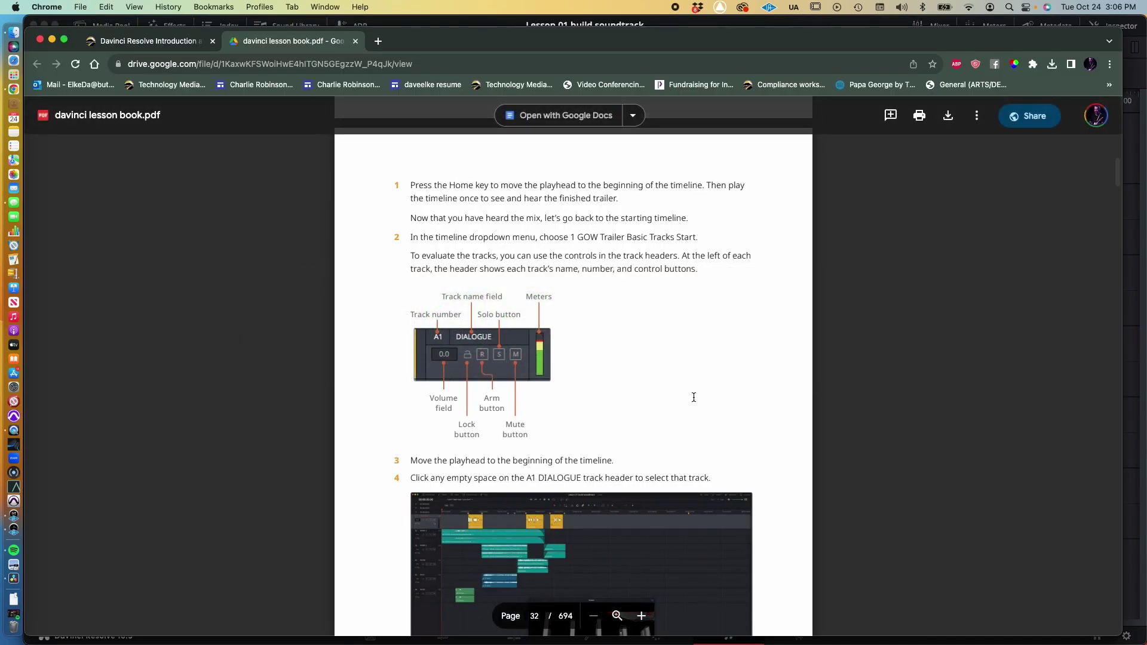
pyautogui.scroll(-5, 693, 397)
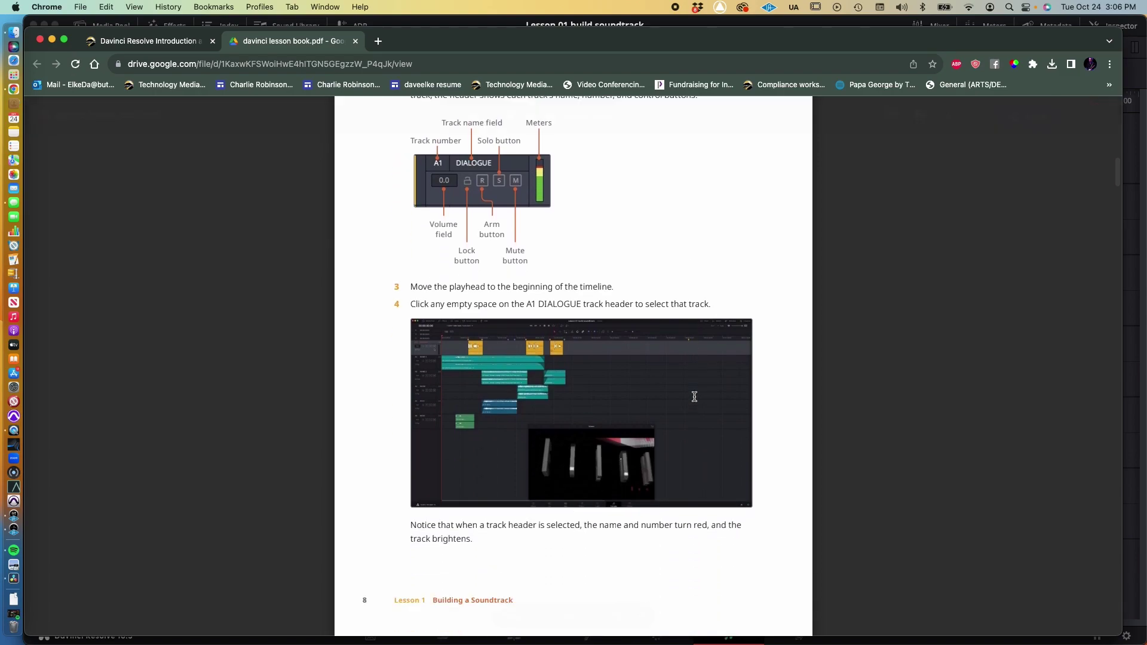
pyautogui.scroll(-2, 695, 398)
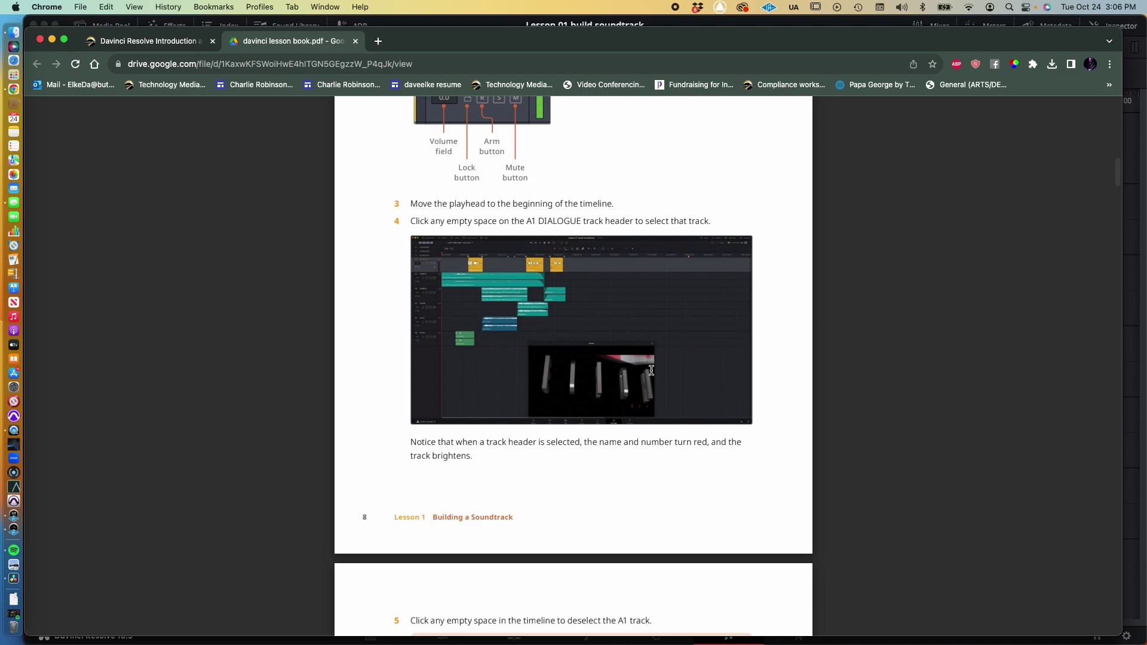
pyautogui.press('super+Tab')
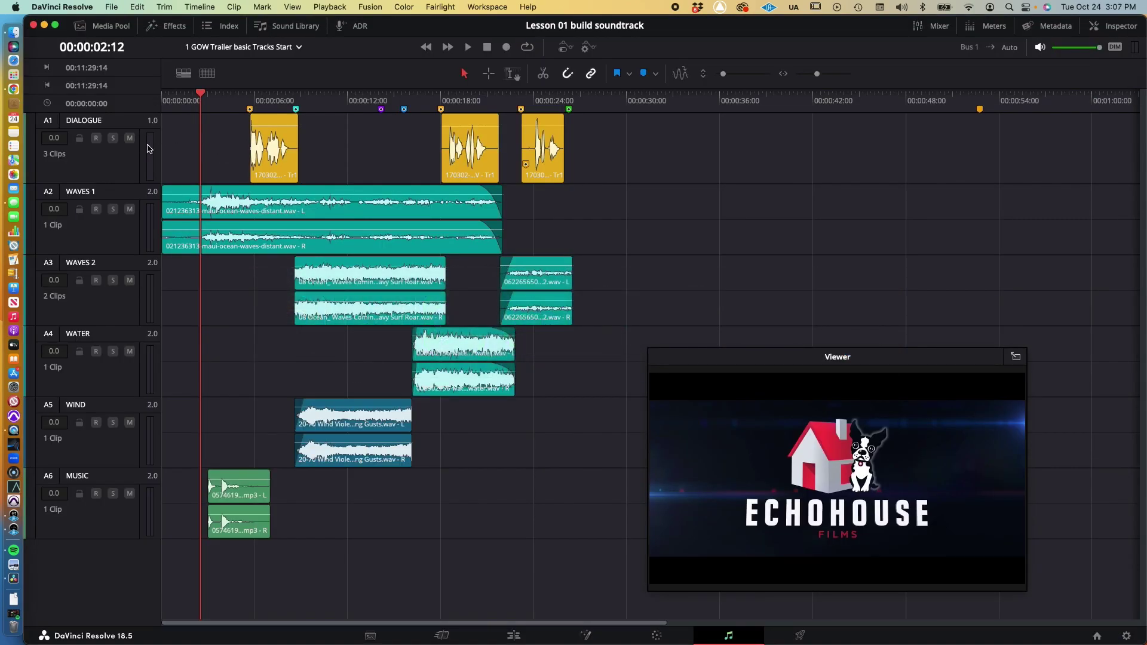
pyautogui.click(120, 123)
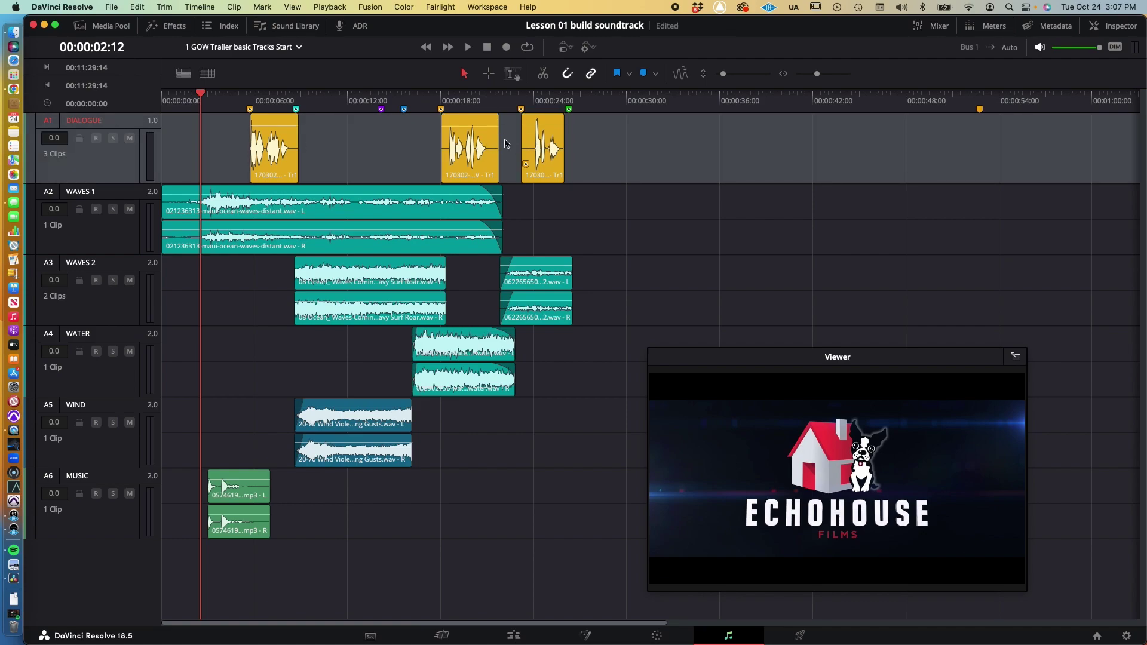
pyautogui.press('super+Tab')
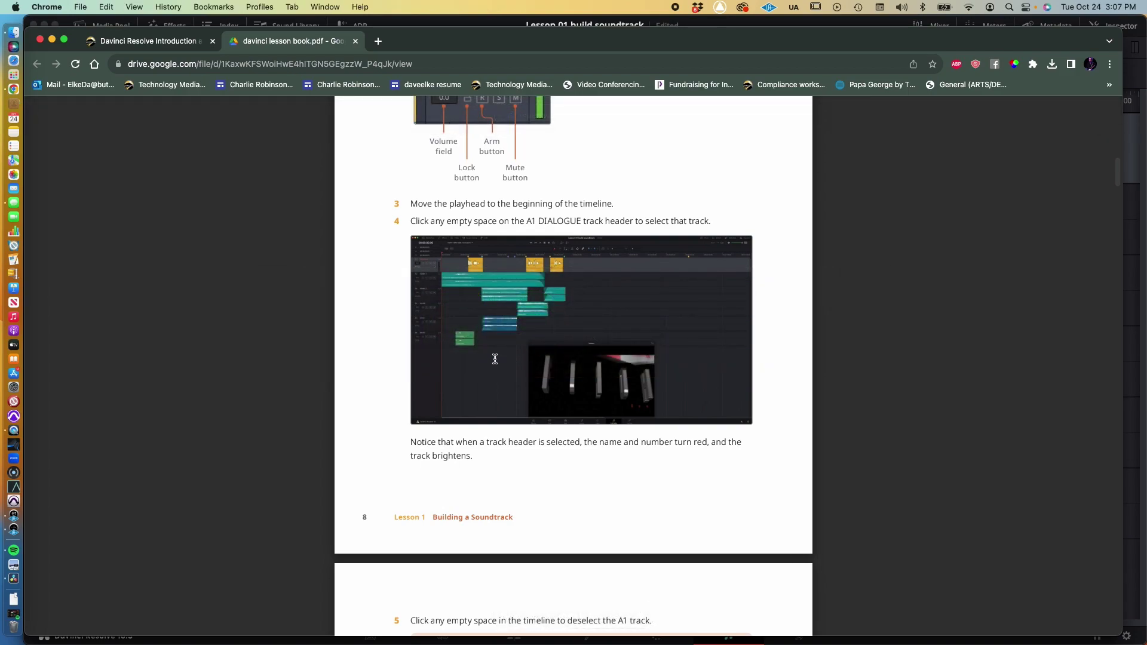
pyautogui.press('super+Tab')
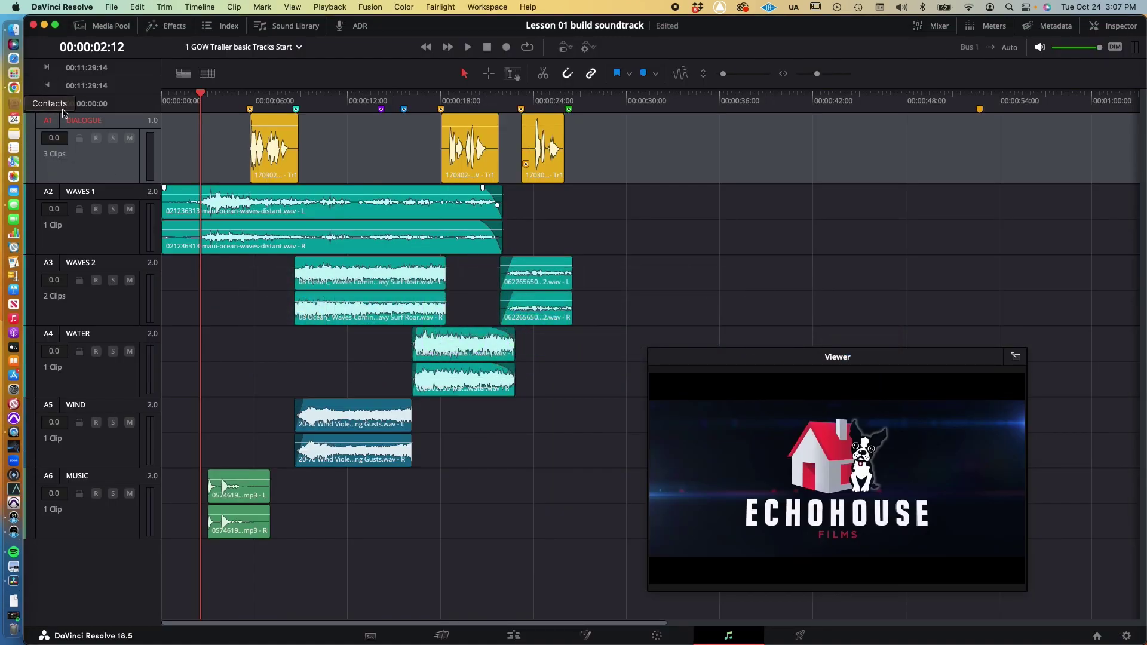
pyautogui.click(110, 194)
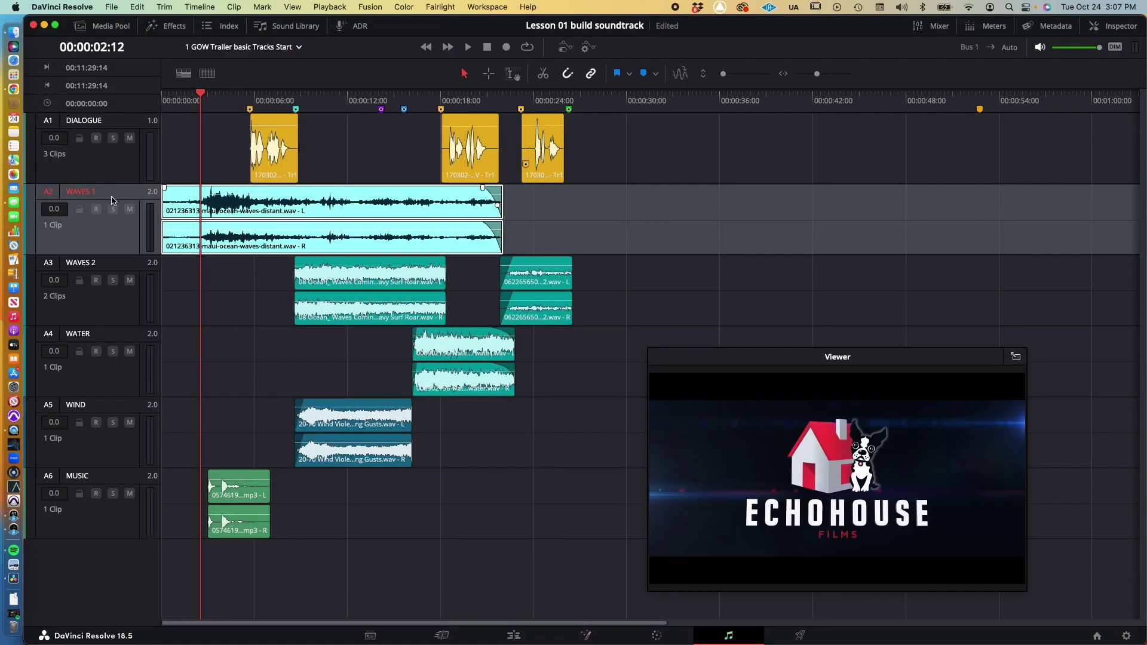
pyautogui.click(100, 121)
# Deselect A1 DIALOGUE by clicking empty timeline space, then return to the page 33 soloing steps.
pyautogui.press('super+Tab')
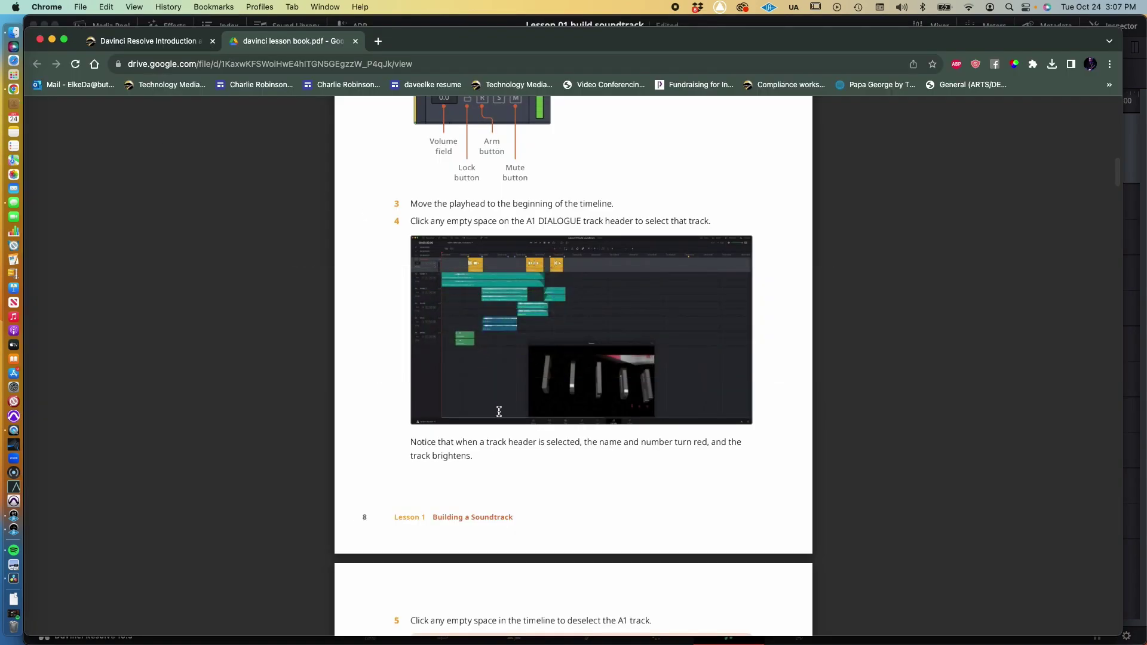
pyautogui.scroll(-5, 502, 400)
pyautogui.scroll(-3, 502, 399)
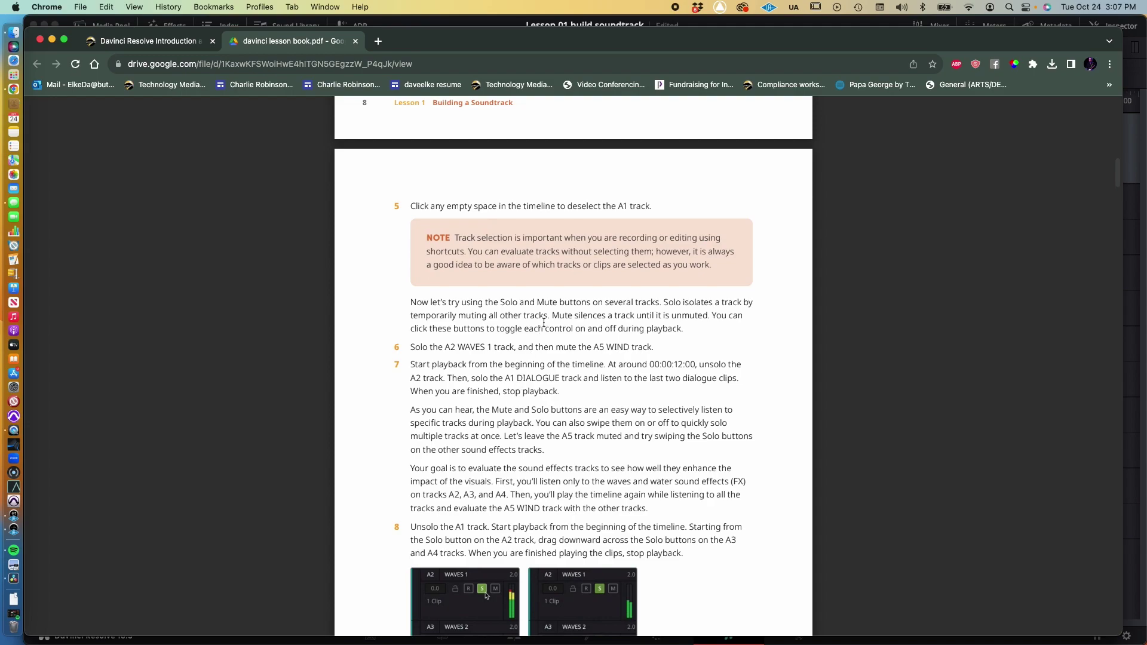
pyautogui.press('super+Tab')
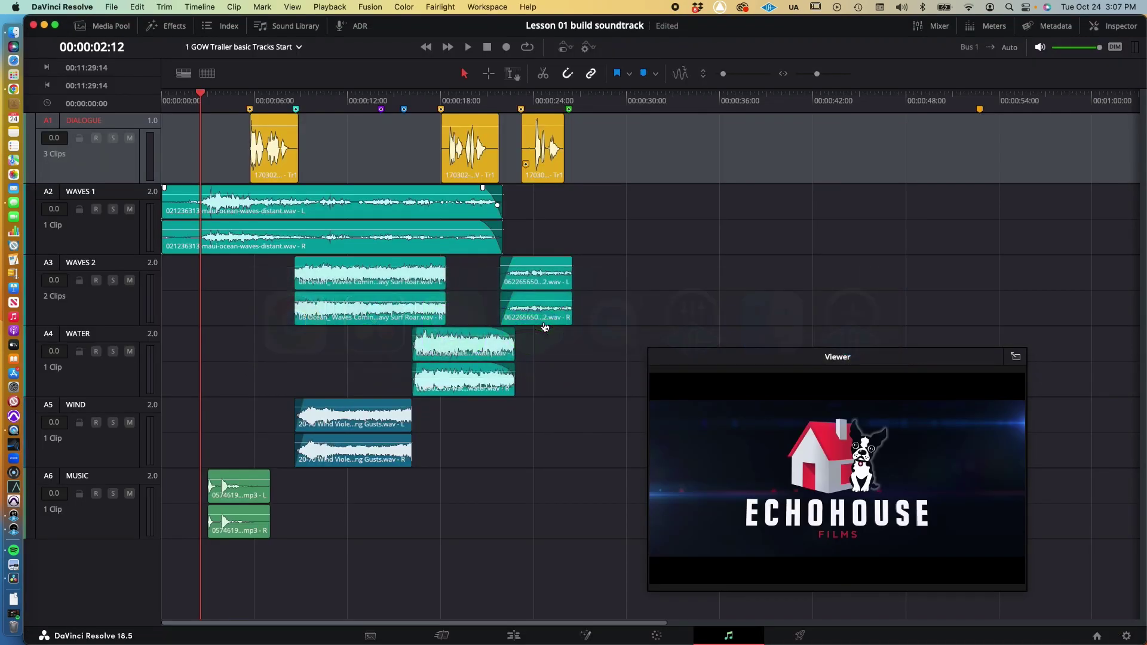
pyautogui.click(240, 297)
pyautogui.press('super+Tab')
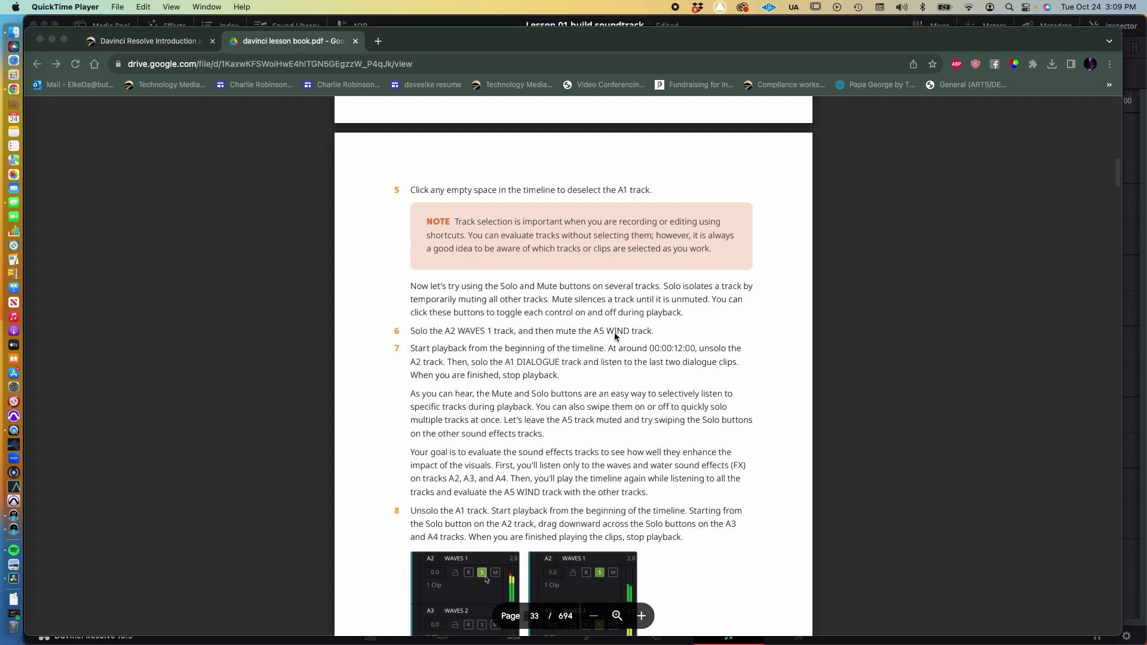
# Cycle past Spotify and QuickTime to bring DaVinci Resolve's six-track Fairlight timeline forward.
pyautogui.press('super+Tab')
pyautogui.press('super+Tab')
pyautogui.press('super+Tab')
pyautogui.press('super+Tab')
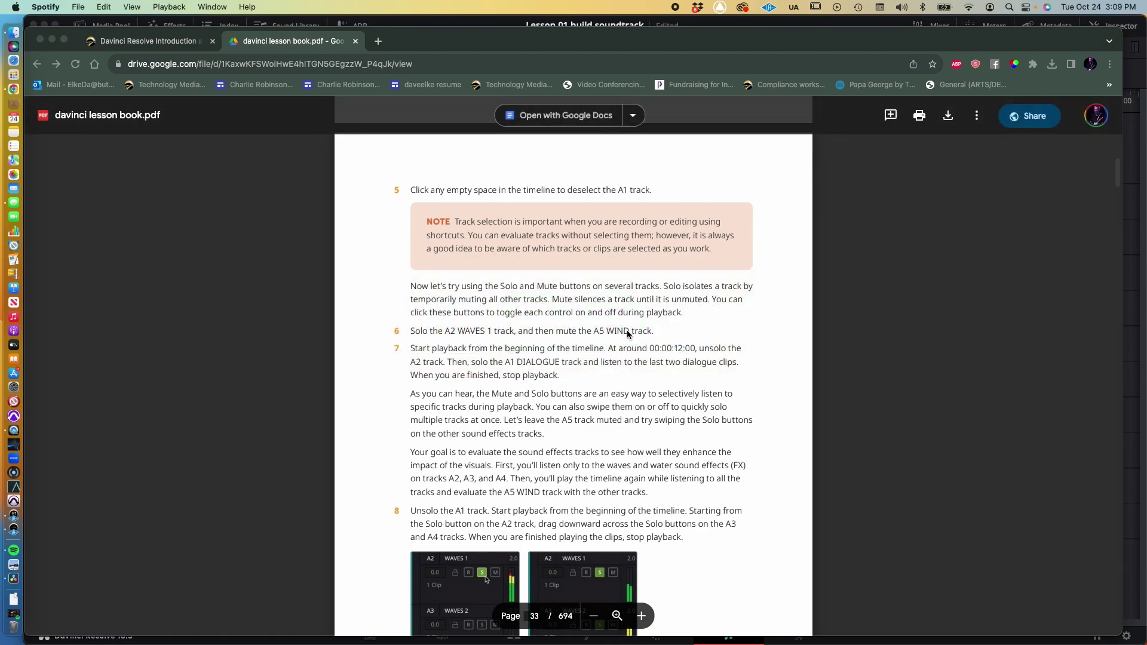
pyautogui.press('super+Tab')
pyautogui.press('super+Tab')
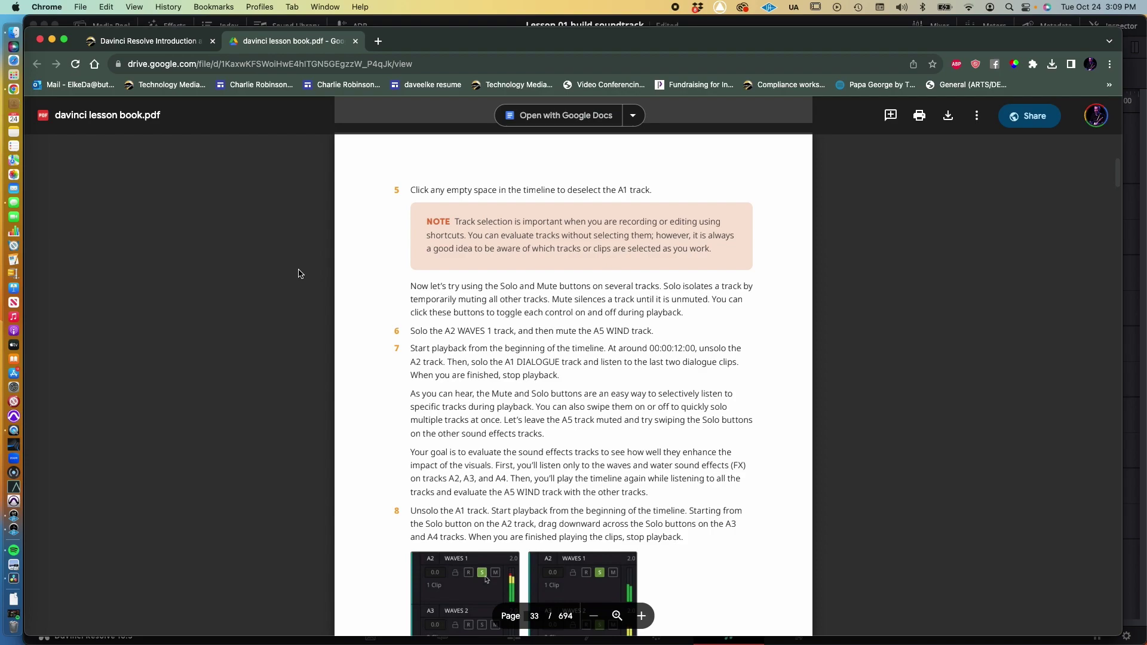
pyautogui.press('super+Tab')
pyautogui.press('super+Tab')
pyautogui.press('super+Tab')
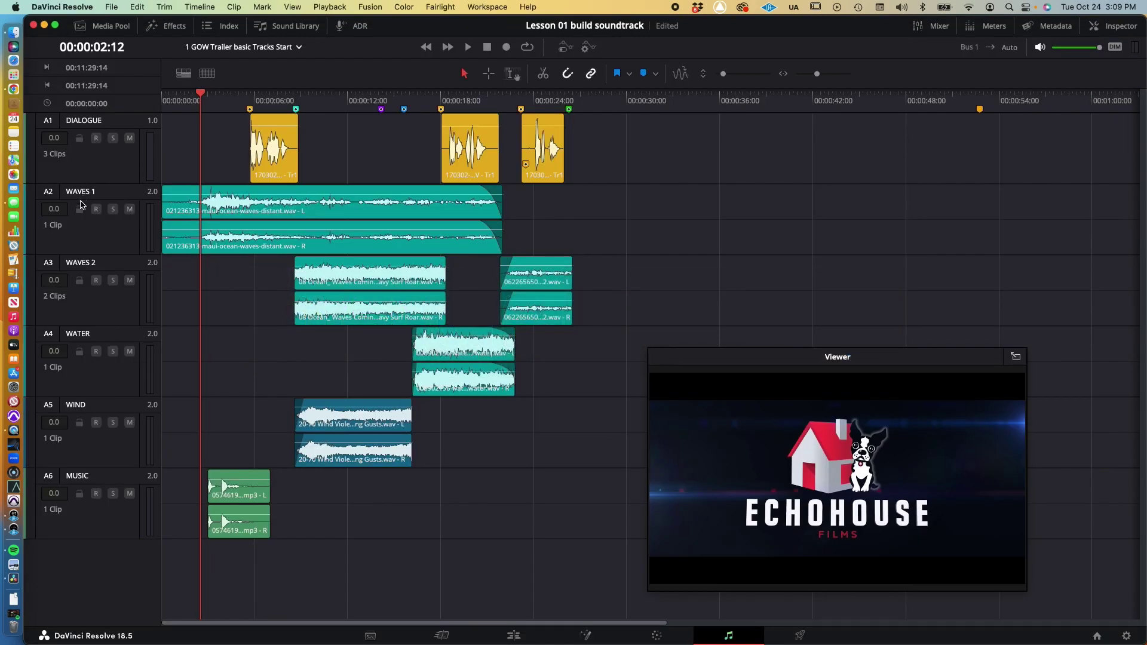
# Solo A2 WAVES 1 and mute A5 WIND, checking the lesson PDF after each.
pyautogui.click(112, 210)
pyautogui.press('super+Tab')
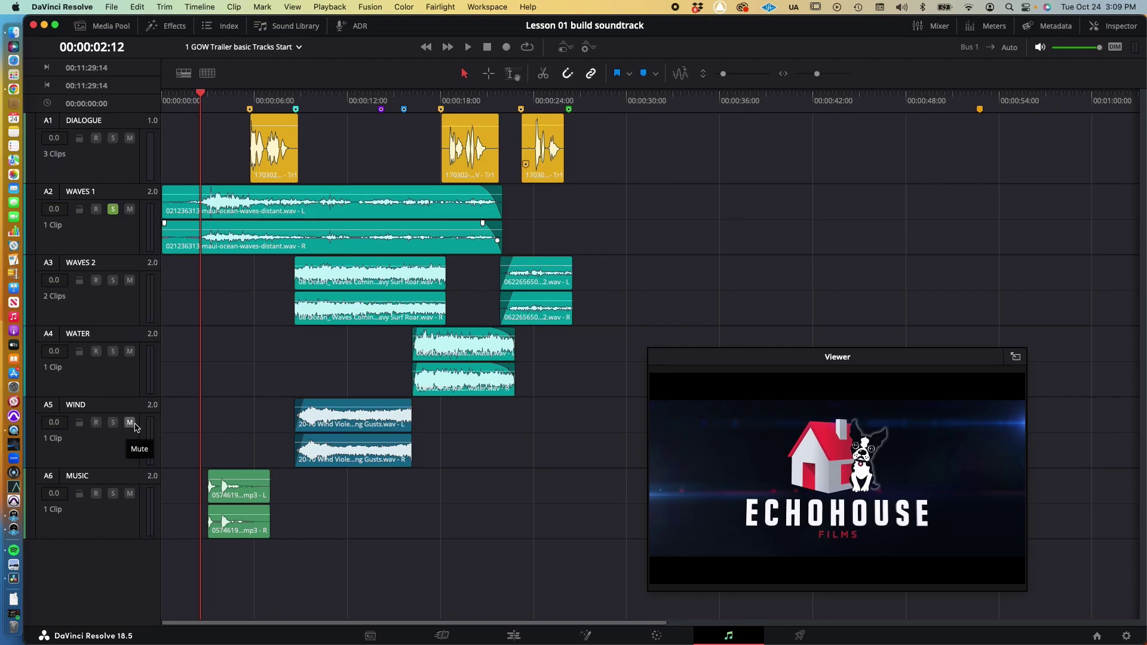
pyautogui.click(130, 424)
pyautogui.press('super+Tab')
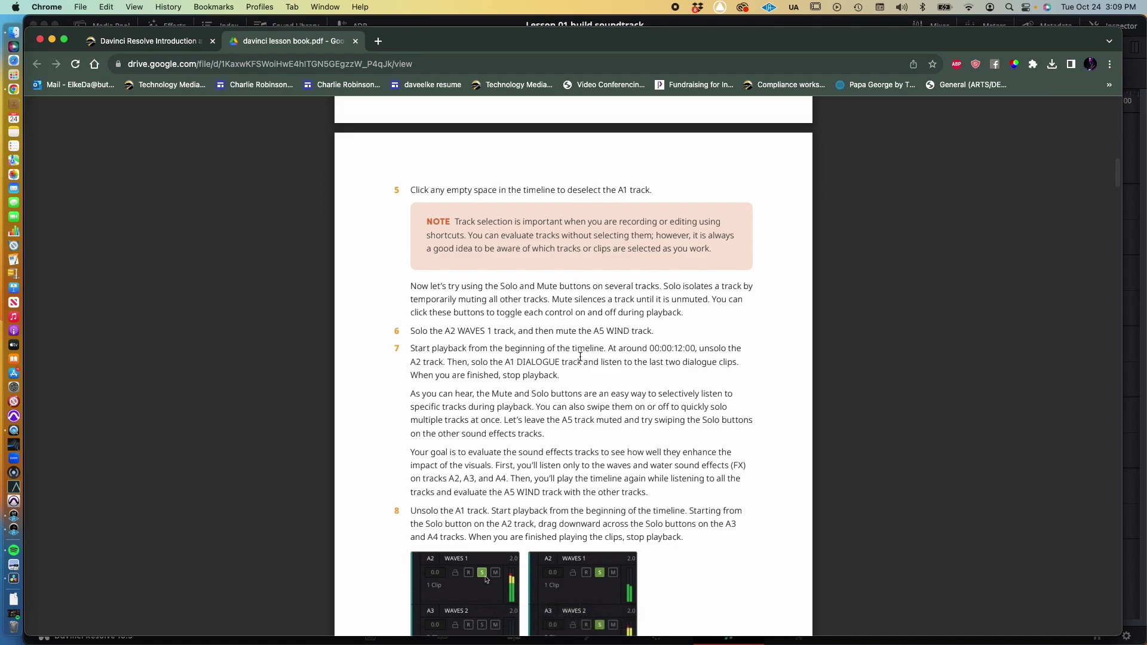
# Back in Resolve, play the timeline from the start.
pyautogui.press('super+Tab')
pyautogui.press('super+Tab')
pyautogui.press('super+Tab')
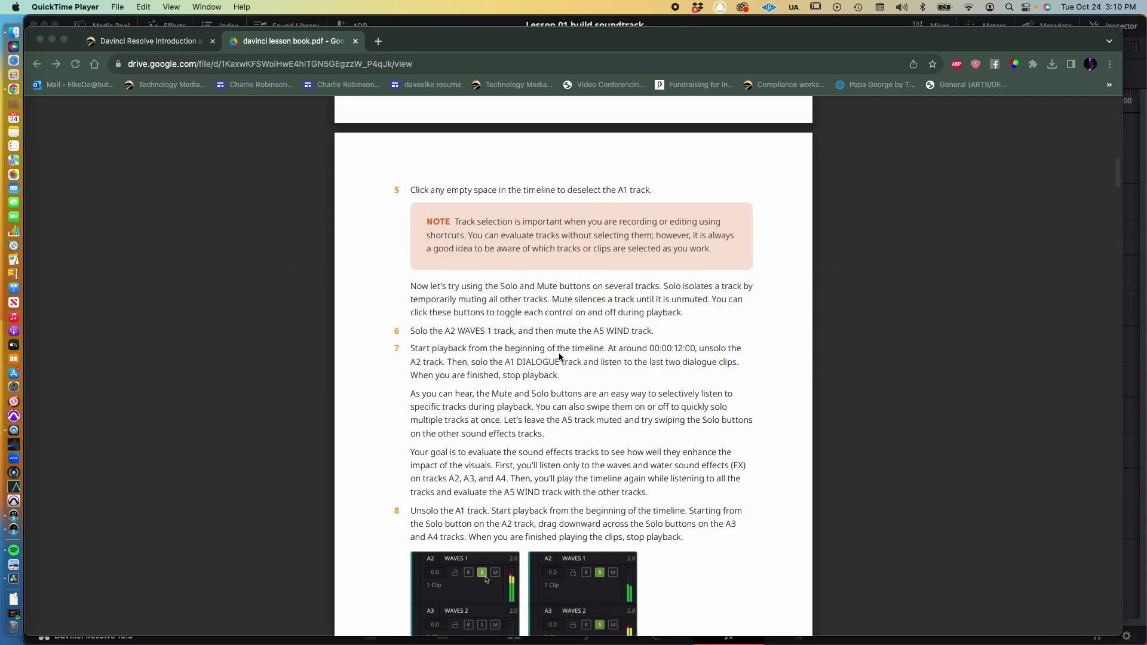
pyautogui.press('super+Tab')
pyautogui.press('super+Tab')
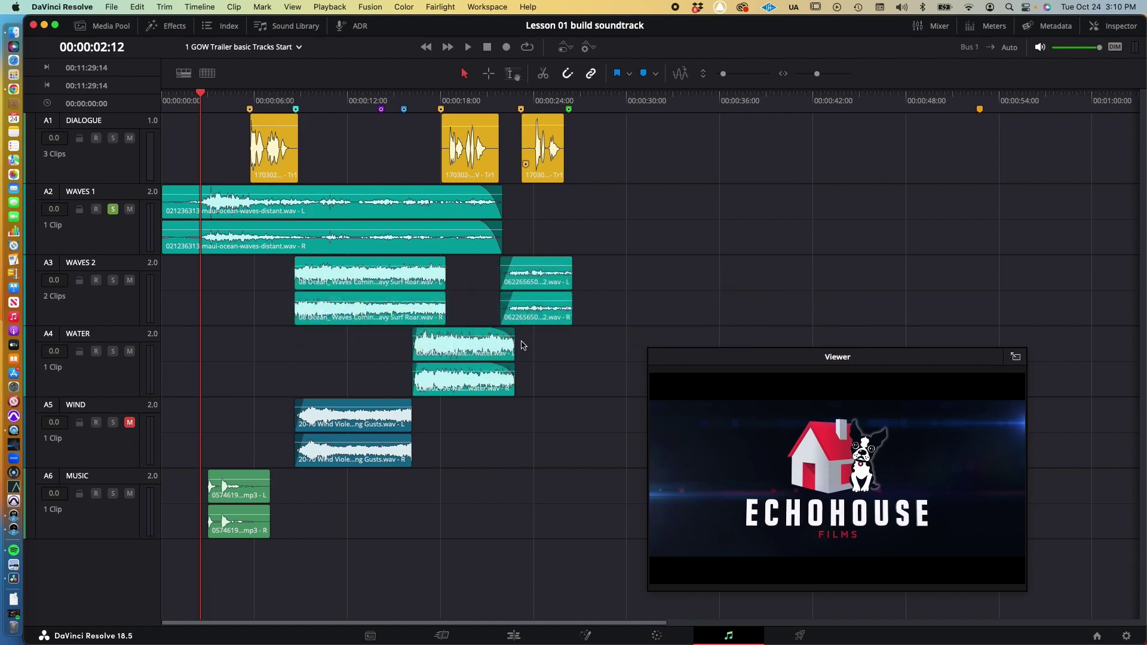
pyautogui.click(426, 48)
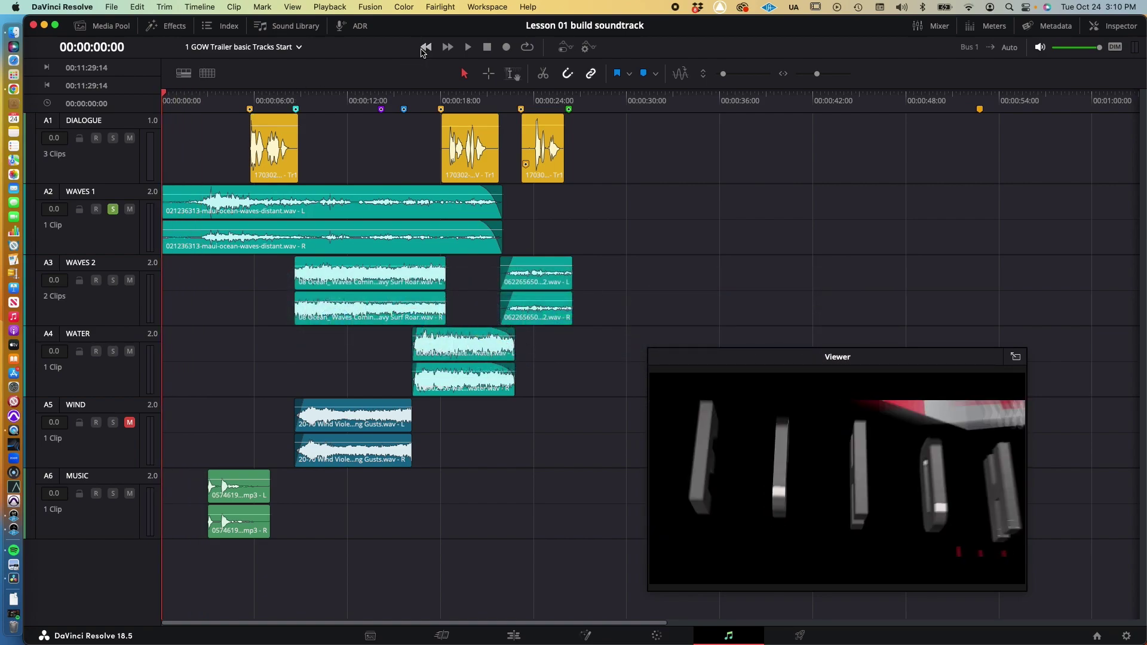
pyautogui.press('space')
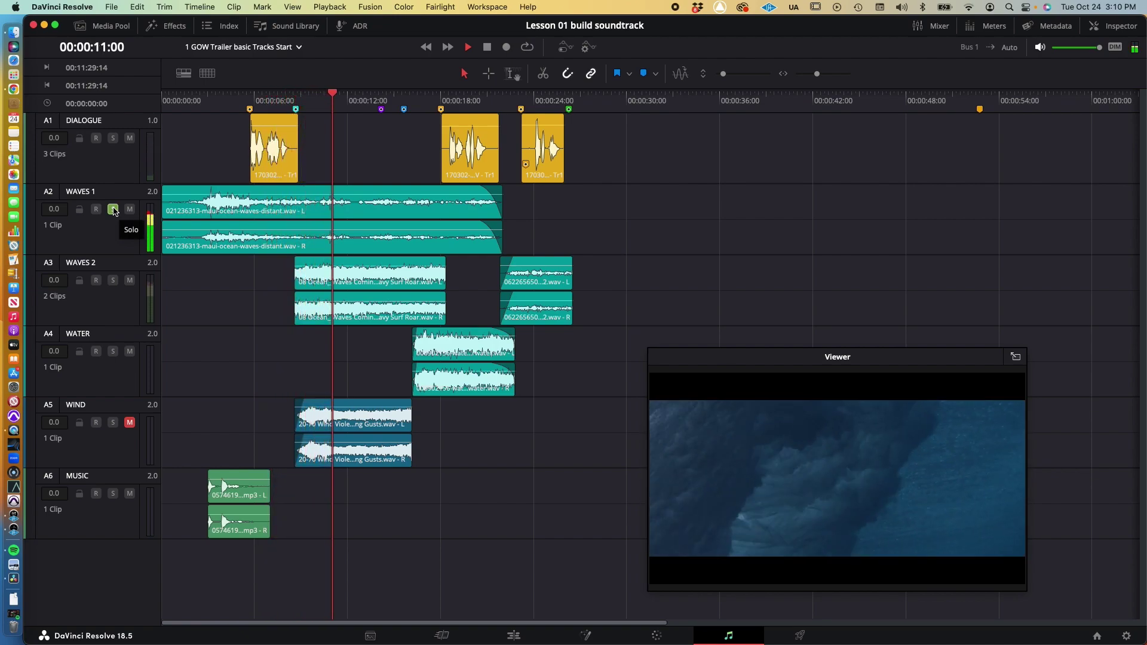
# During playback, move the solo from A2 WAVES 1 to A1 DIALOGUE, stop at 00:00:22:01, and return to the PDF.
pyautogui.click(114, 210)
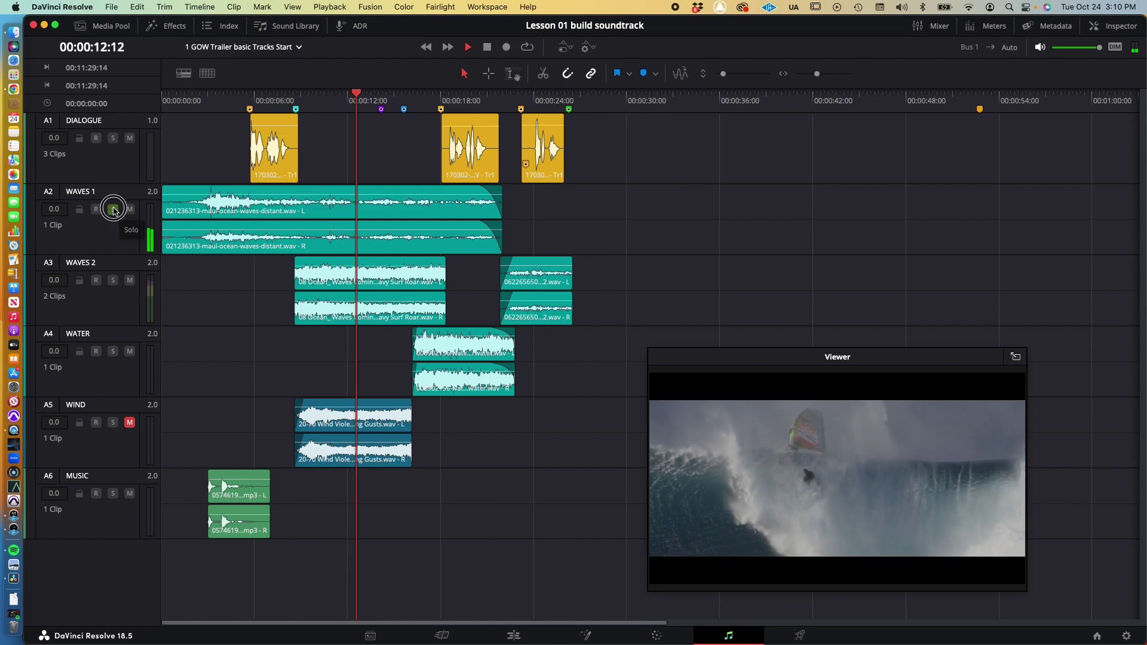
pyautogui.click(114, 140)
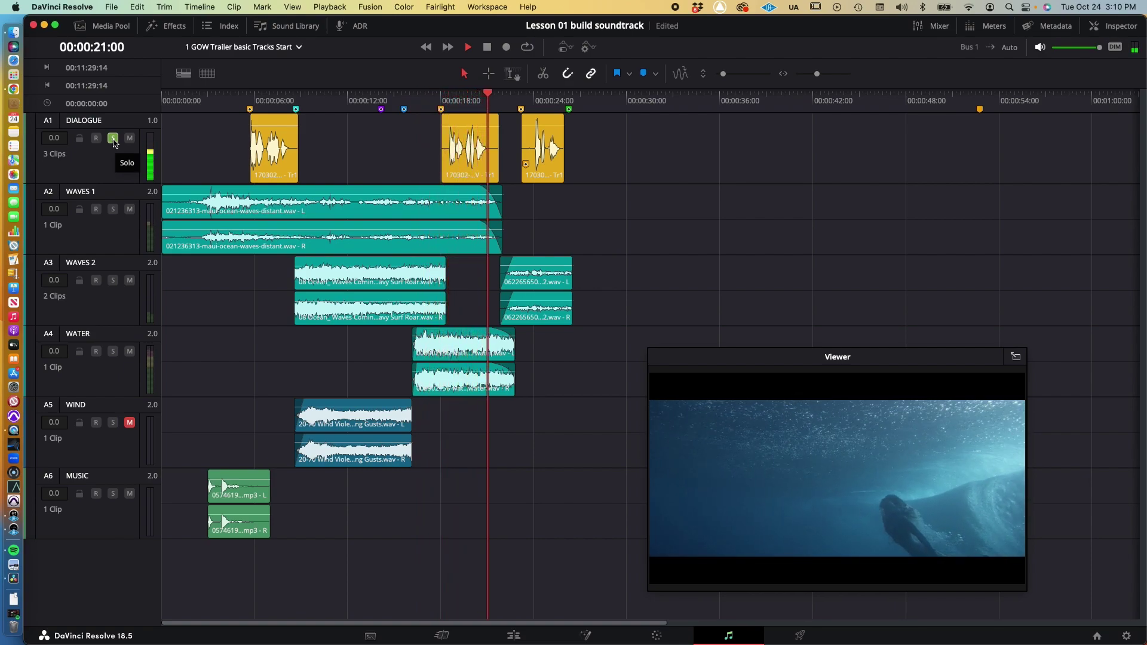
pyautogui.press('space')
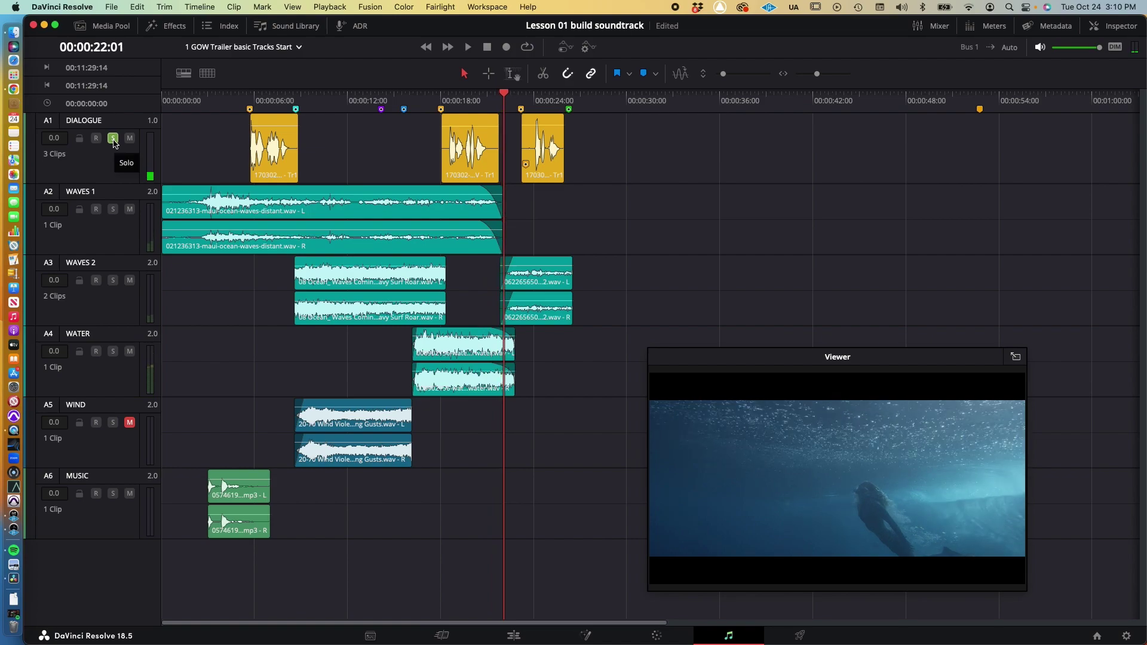
pyautogui.press('super+Tab')
pyautogui.press('super+Tab')
pyautogui.press('super+Tab')
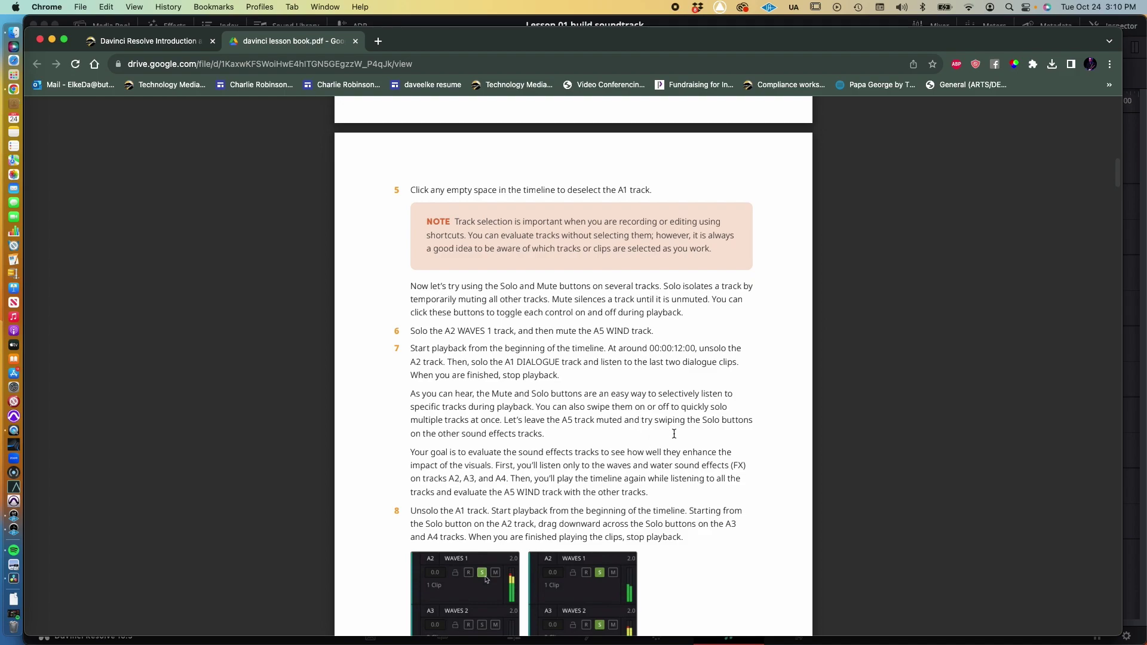
# Scroll the lesson PDF down to step 8, then return to the Resolve timeline.
pyautogui.scroll(-5, 674, 434)
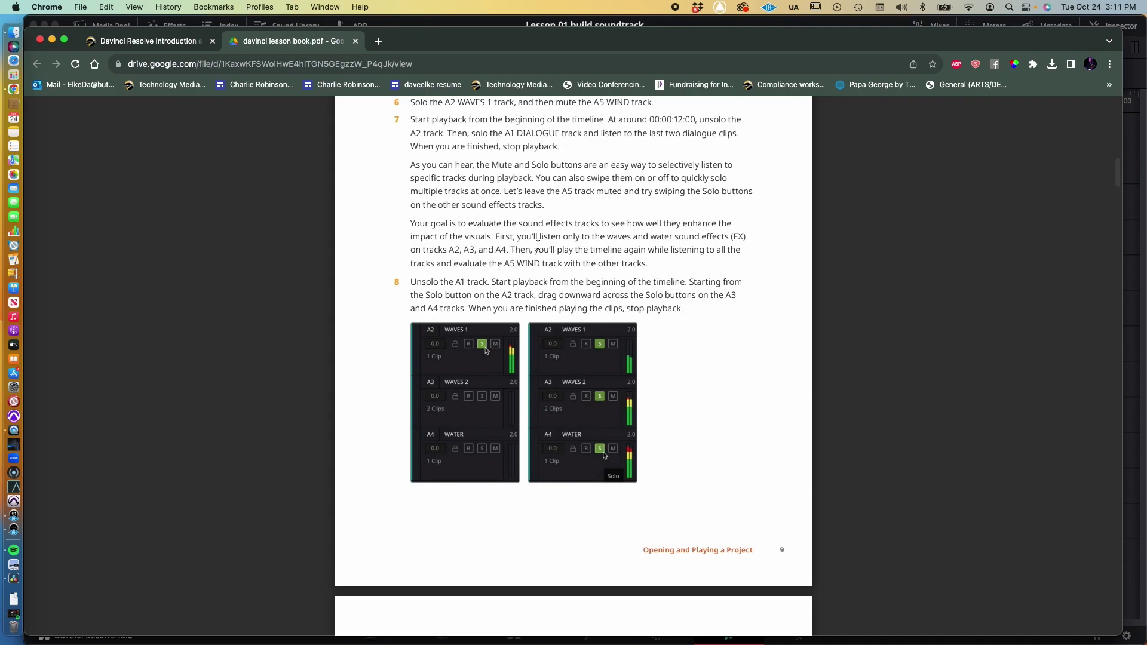
pyautogui.press('super+Tab')
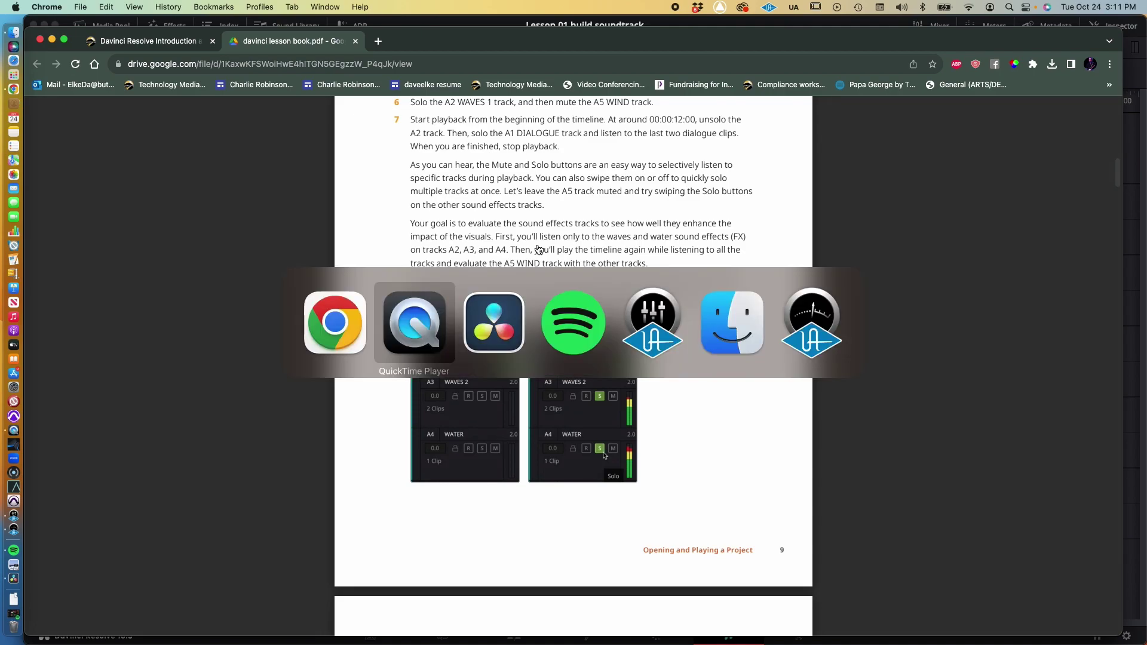
pyautogui.press('super+Tab')
pyautogui.press('super+Tab')
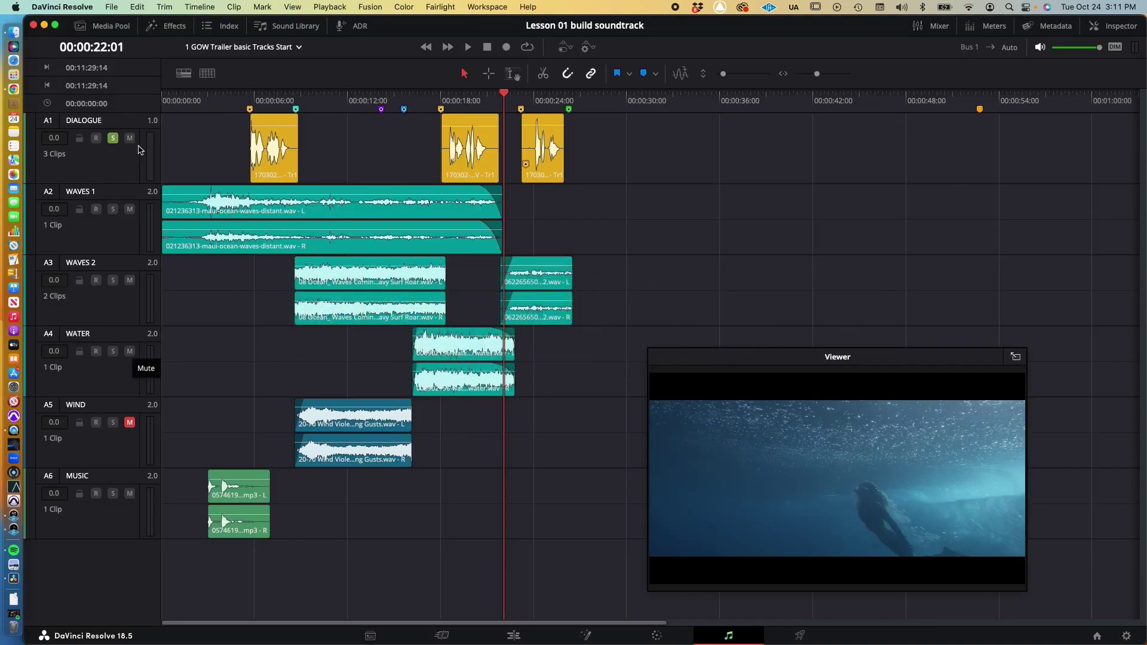
# Unsolo A1 DIALOGUE and solo A2 WAVES 1, A3 WAVES 2 and A4 WATER.
pyautogui.click(113, 138)
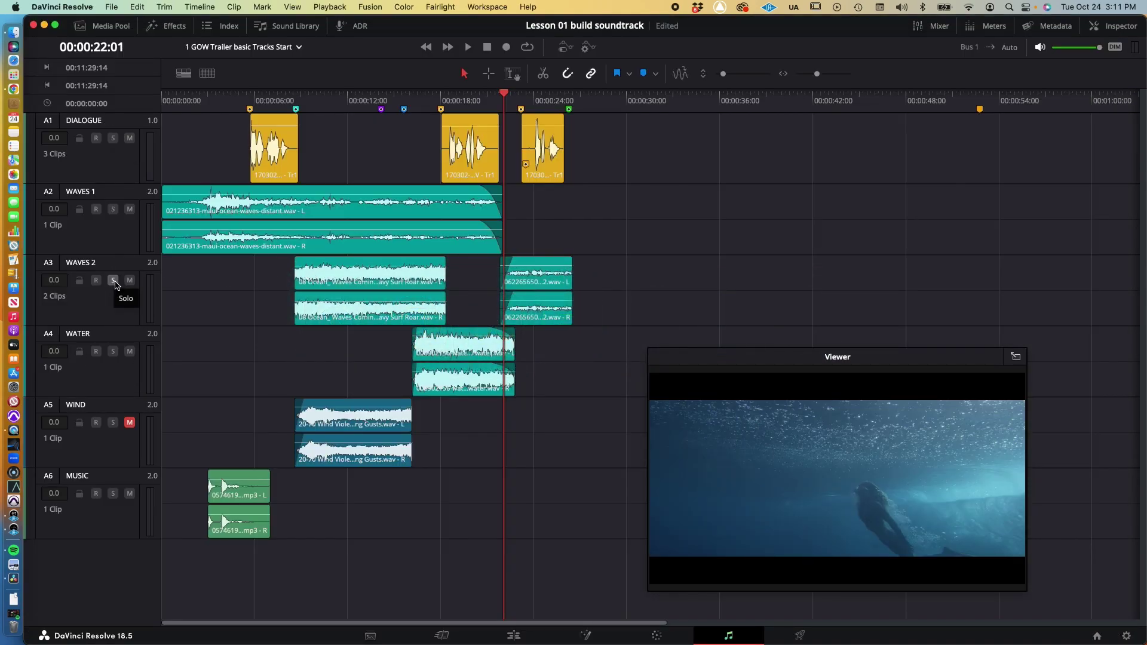
pyautogui.click(112, 209)
pyautogui.click(112, 280)
pyautogui.click(113, 351)
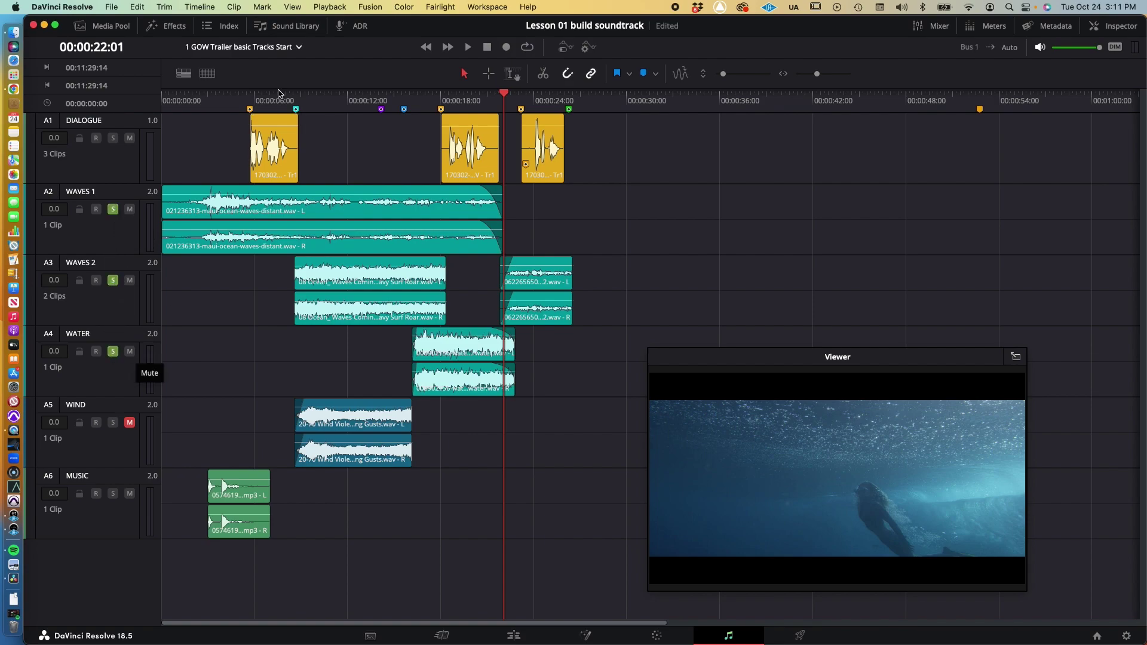
# Play the soloed waves and water tracks from the start, stop at 00:00:11:17, and return to the PDF.
pyautogui.click(425, 47)
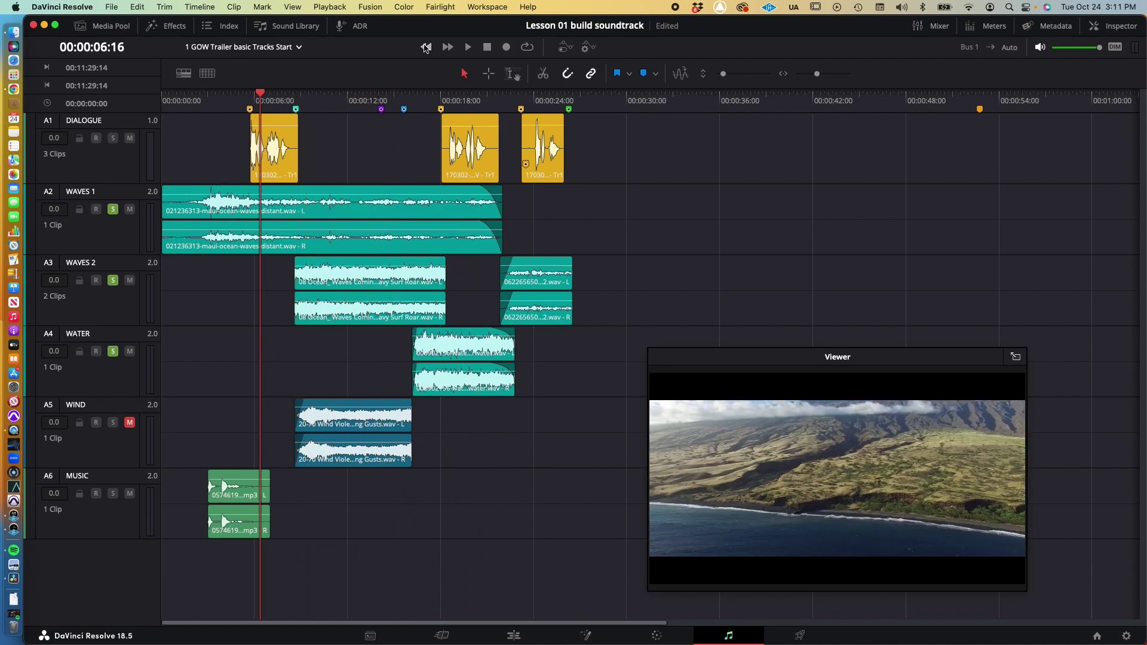
pyautogui.click(467, 47)
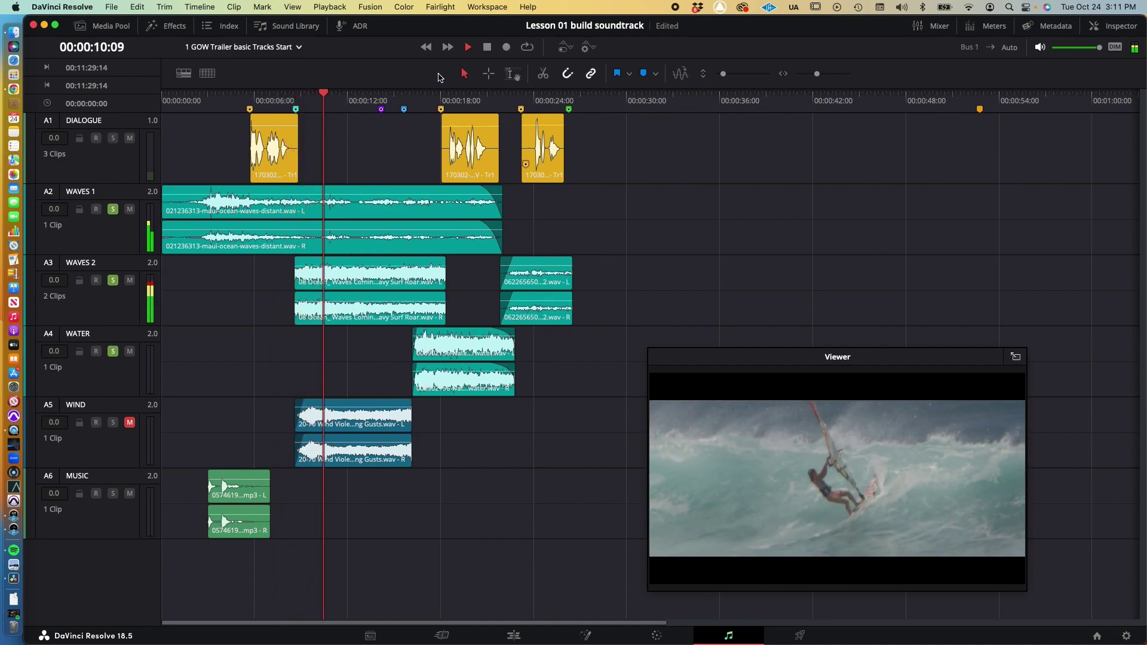
pyautogui.press('space')
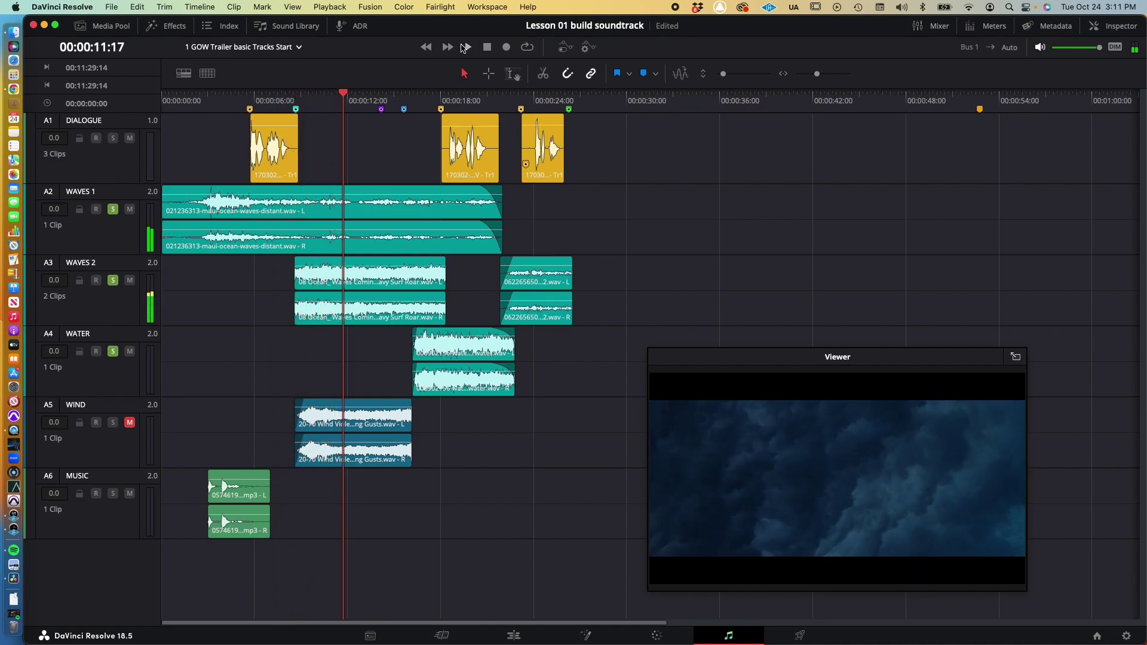
pyautogui.press('super+Tab')
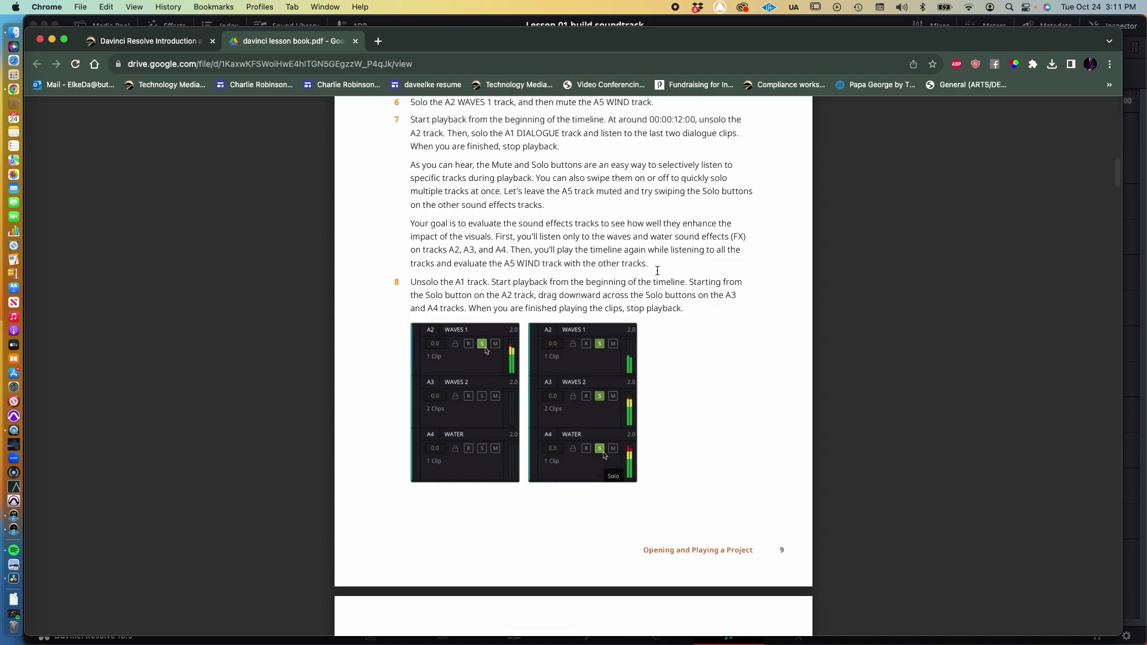
# Back in Resolve, toggle solos on A2–A4 by dragging and clicking, ending with all solos cleared.
pyautogui.press('super+Tab')
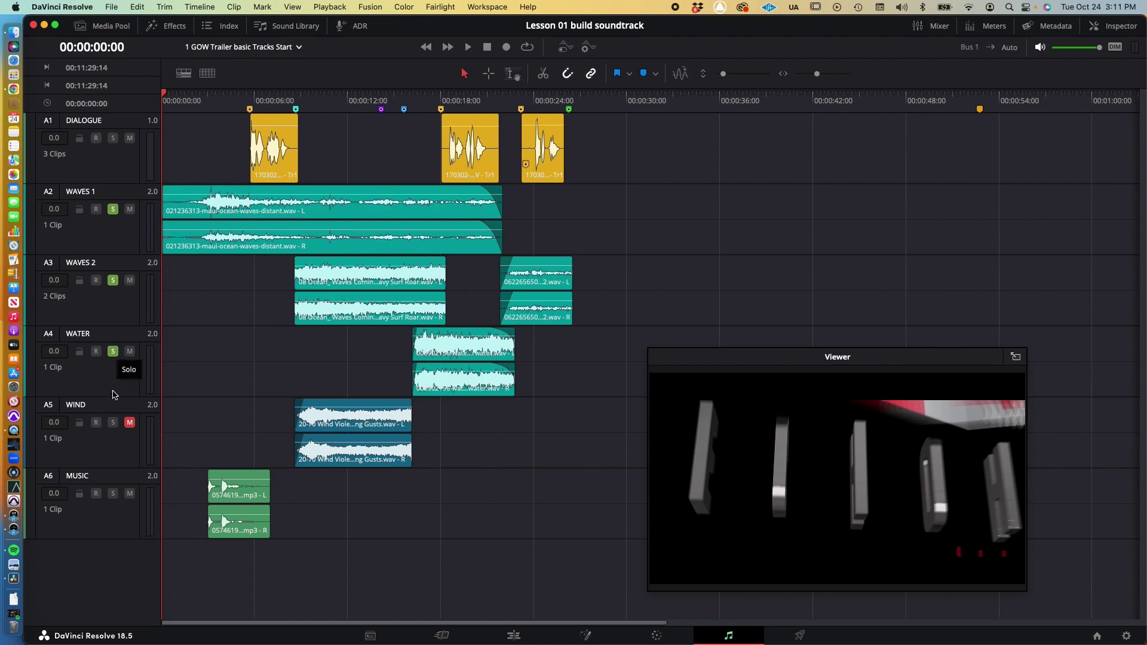
pyautogui.moveTo(113, 209); pyautogui.dragTo(117, 380)
pyautogui.moveTo(113, 210); pyautogui.dragTo(114, 321)
pyautogui.click(113, 352)
pyautogui.click(113, 209)
pyautogui.click(113, 281)
pyautogui.click(113, 351)
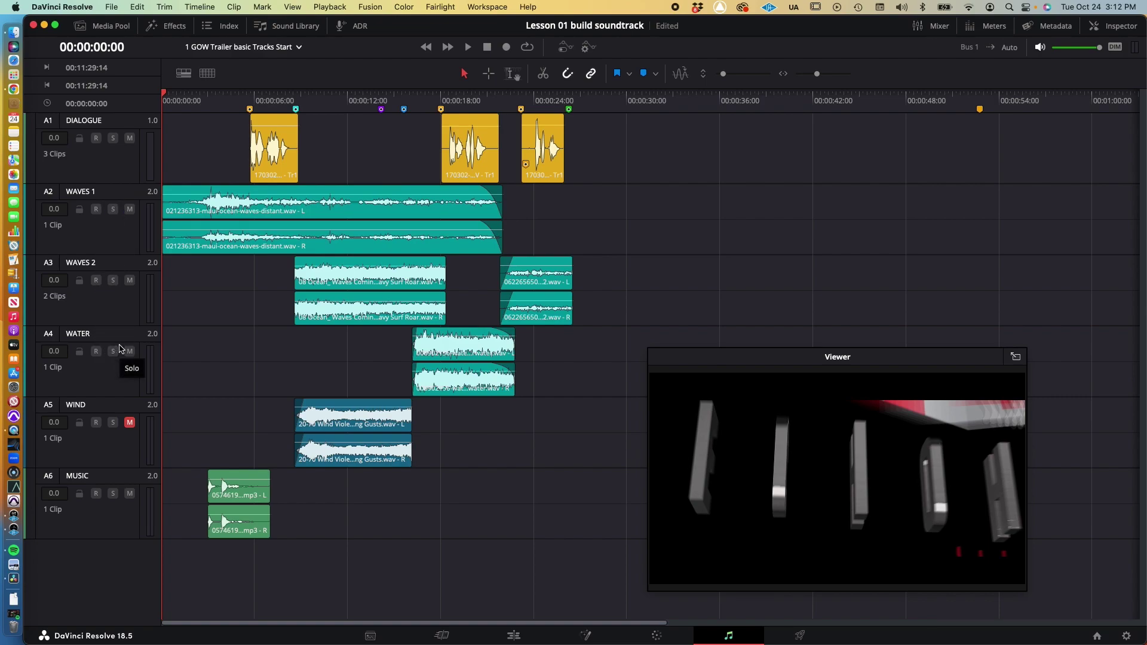
# Start playback, unmute A5 WIND, and audition A5 WIND and A6 MUSIC solo from about 3 seconds.
pyautogui.press('space')
pyautogui.click(130, 423)
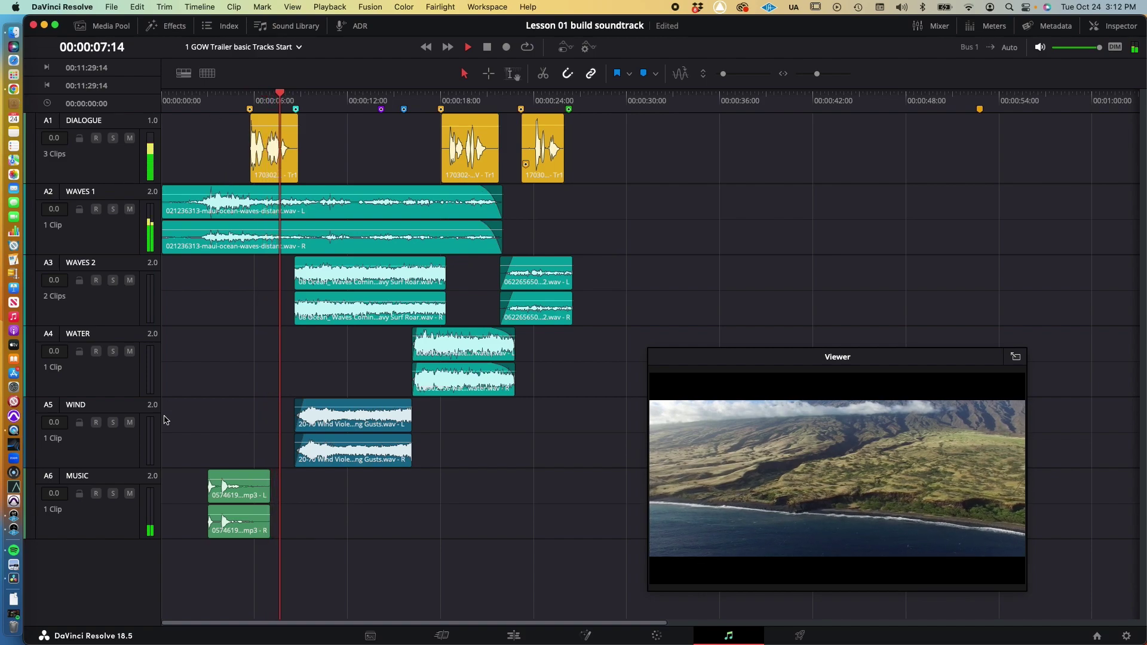
pyautogui.click(116, 422)
pyautogui.click(115, 422)
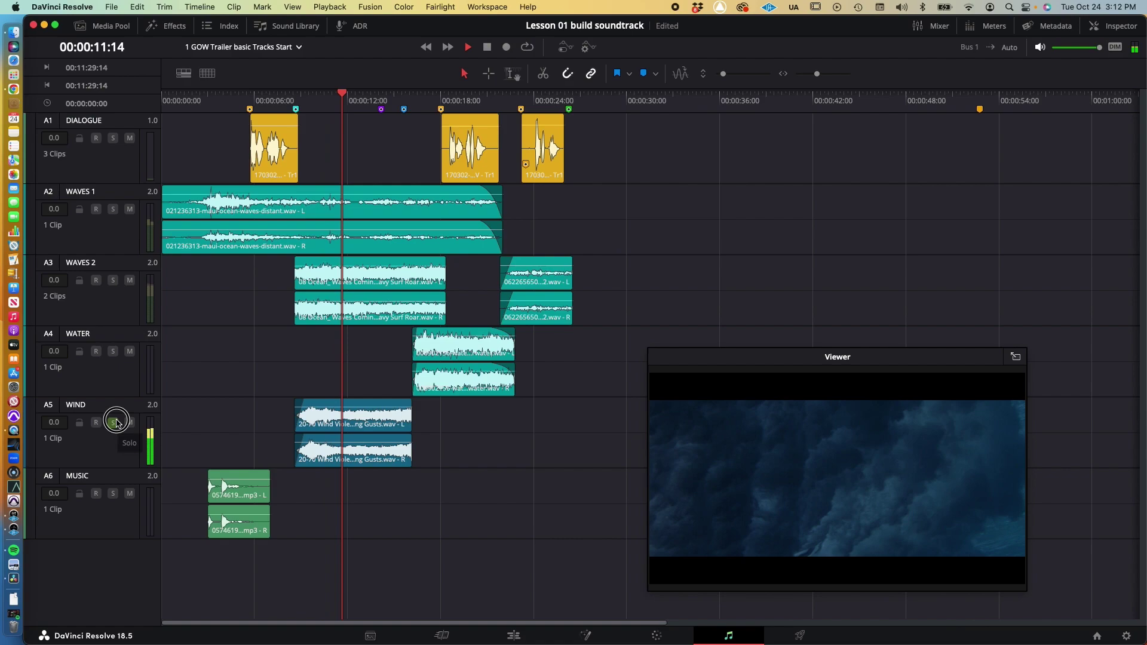
pyautogui.click(208, 97)
pyautogui.click(113, 494)
pyautogui.click(113, 494)
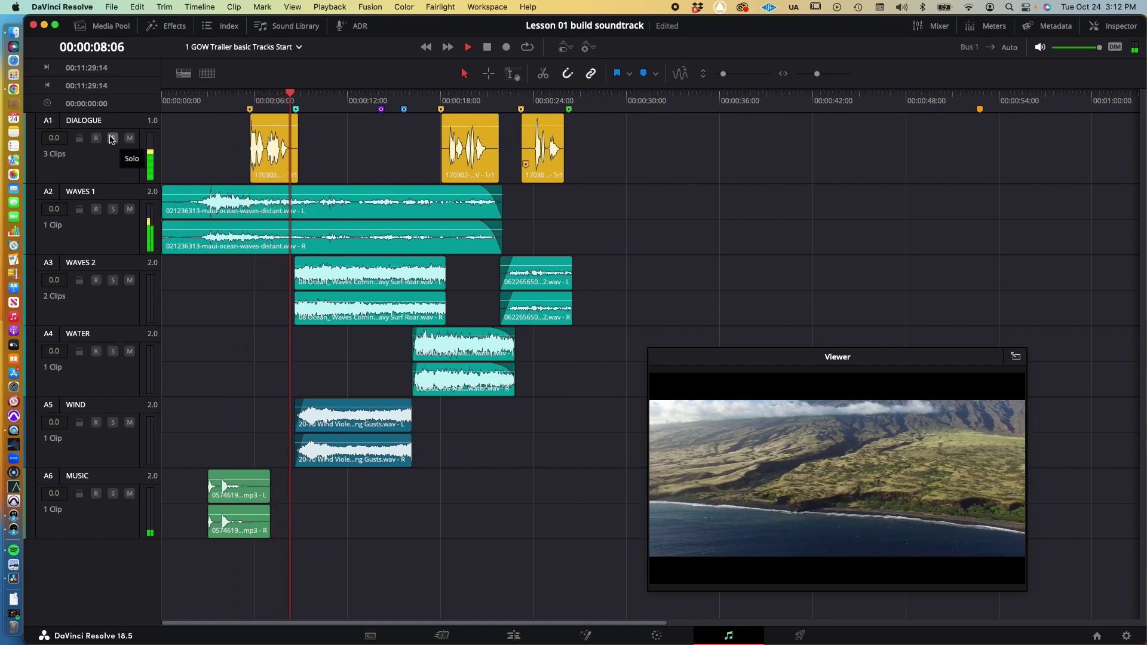
# Solo and unsolo A2 WAVES 1, A3 WAVES 2, A4 WATER and A1 DIALOGUE one at a time.
pyautogui.click(113, 210)
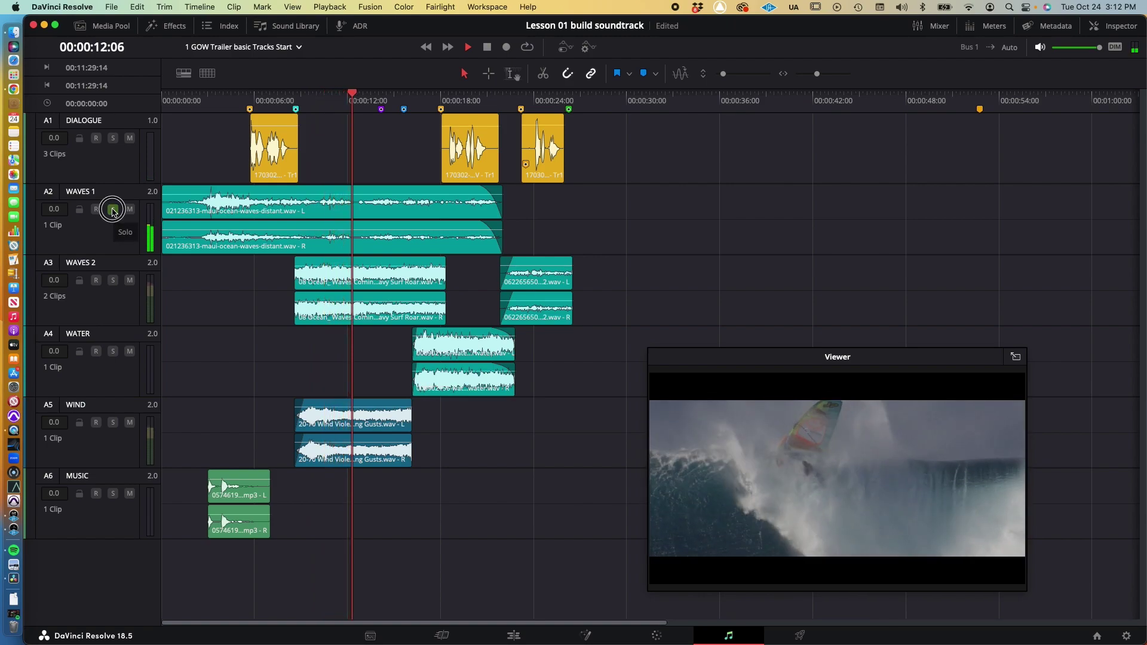
pyautogui.click(113, 210)
pyautogui.click(113, 281)
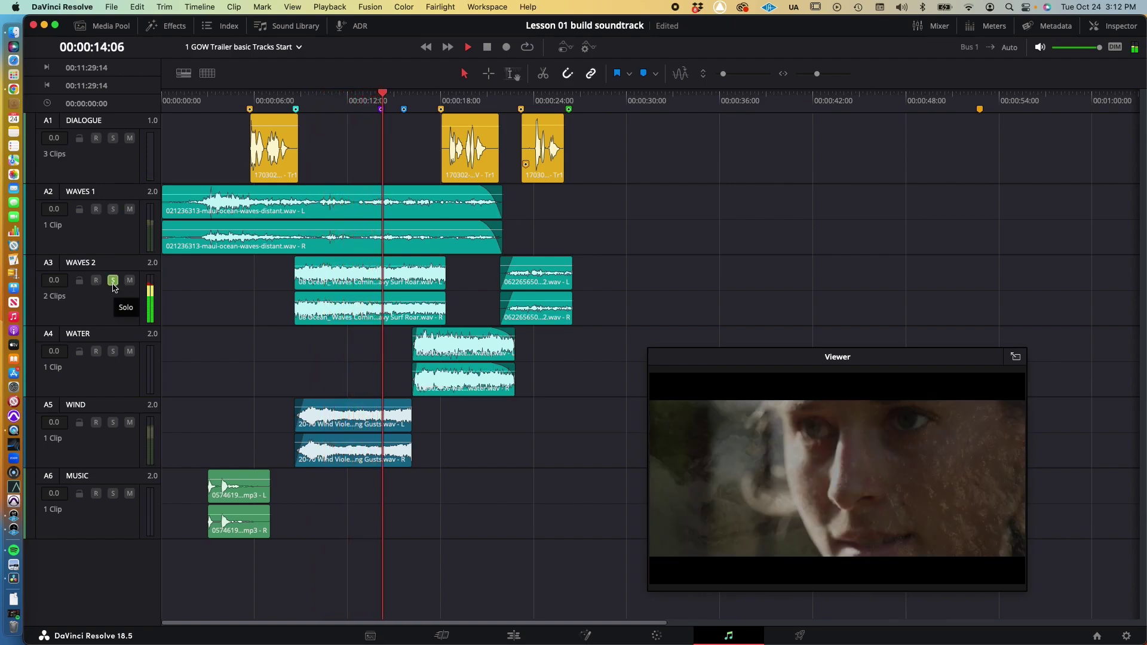
pyautogui.click(113, 281)
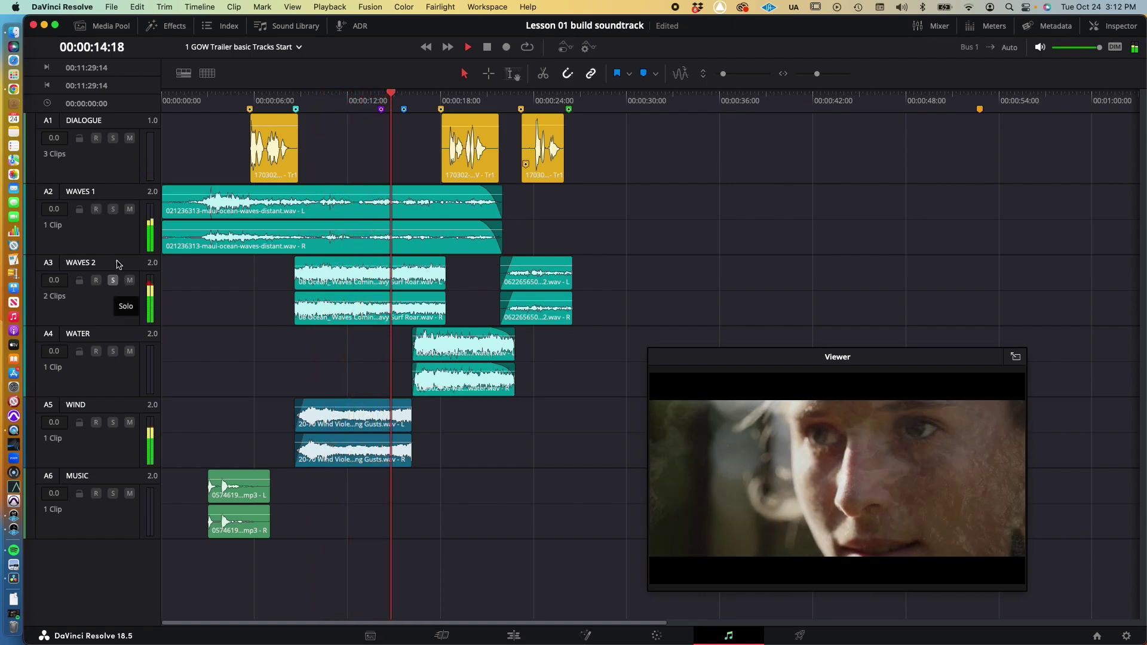
pyautogui.click(113, 351)
pyautogui.click(113, 351)
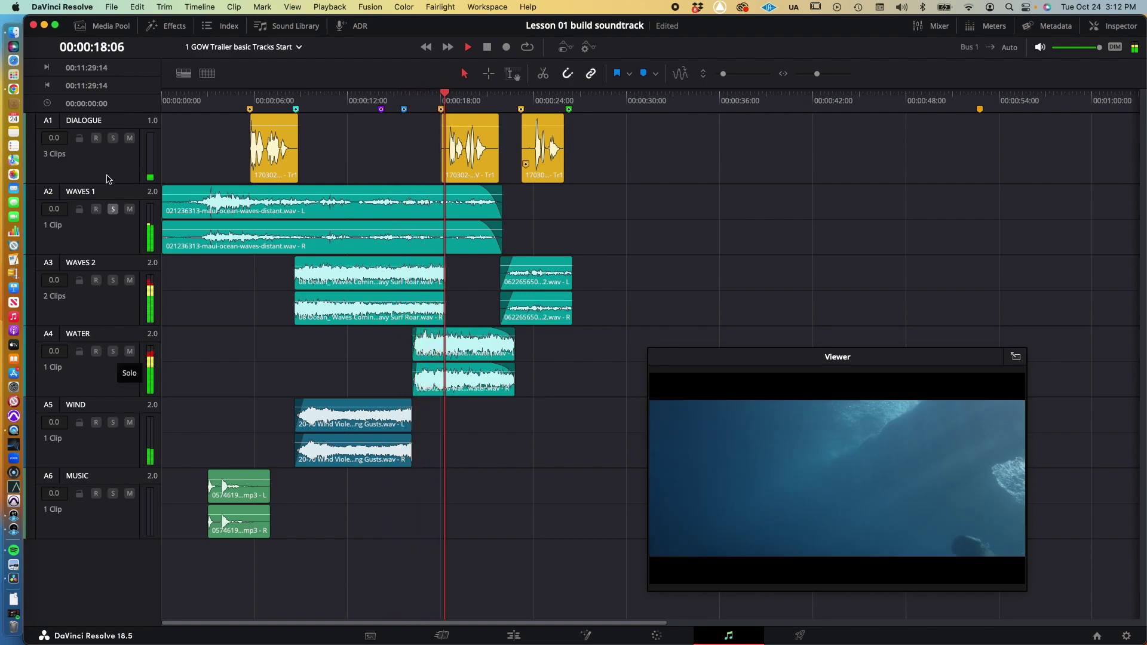
pyautogui.click(113, 138)
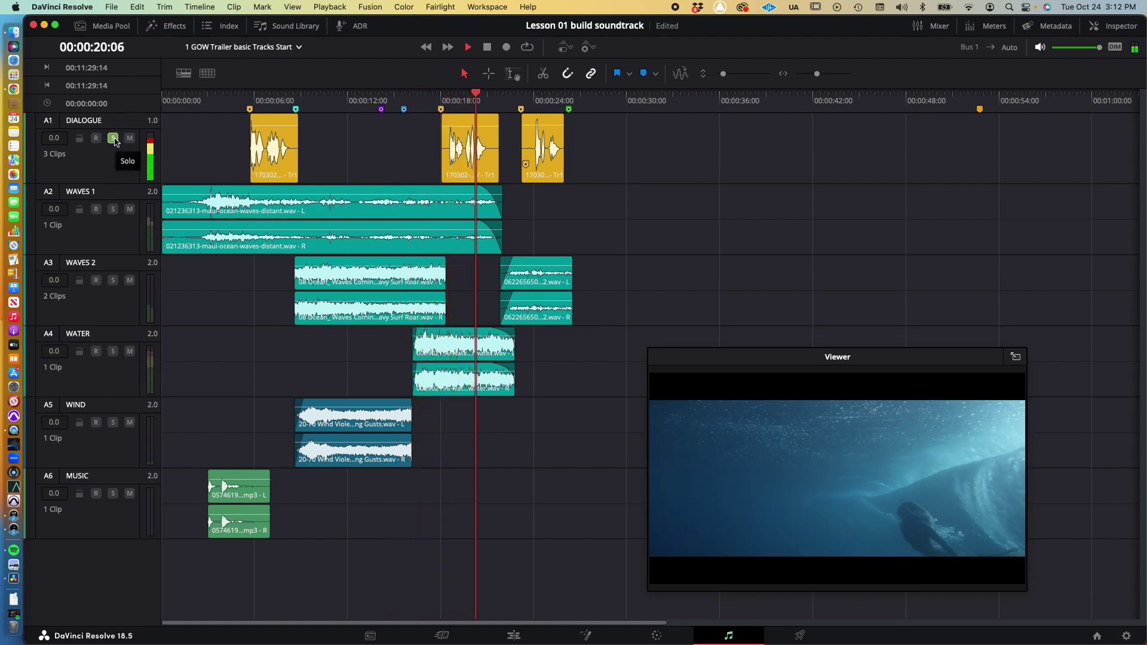
pyautogui.click(113, 138)
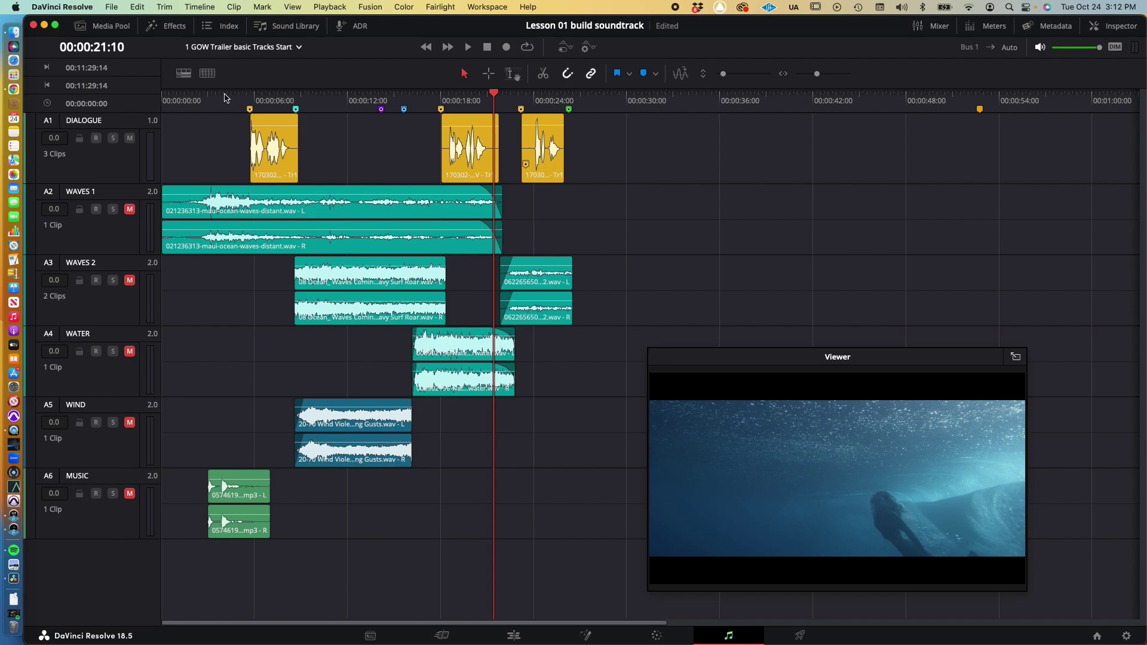
# Play from about five seconds, unmute A2 through A6 so all tracks play, then return to the PDF.
pyautogui.click(246, 102)
pyautogui.press('space')
pyautogui.click(129, 210)
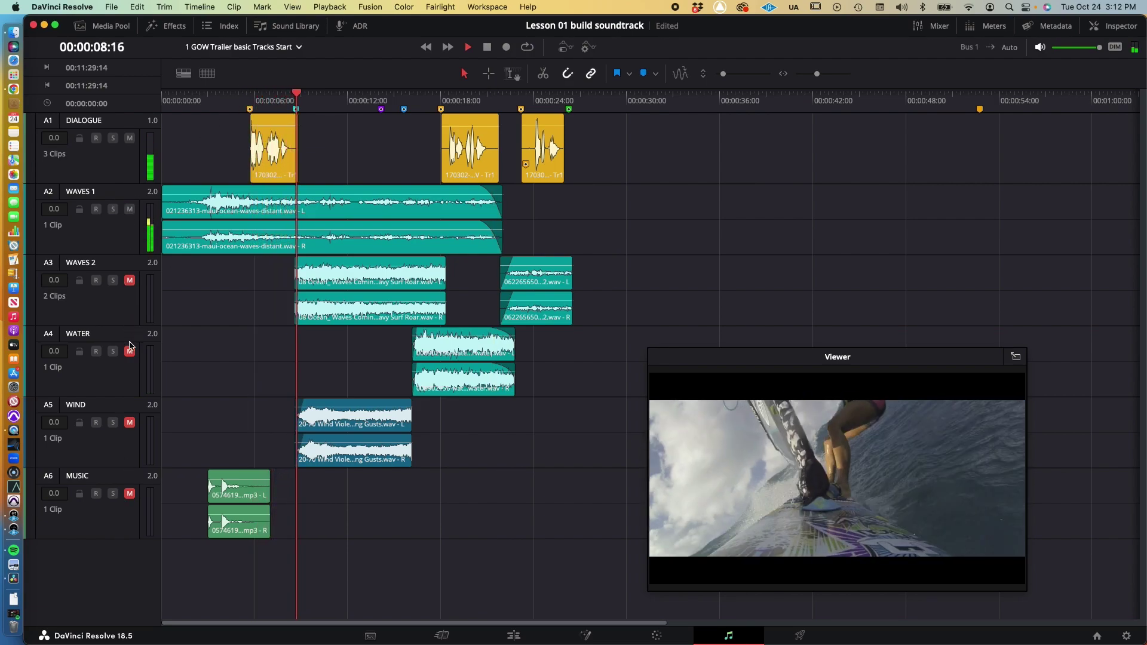
pyautogui.click(131, 422)
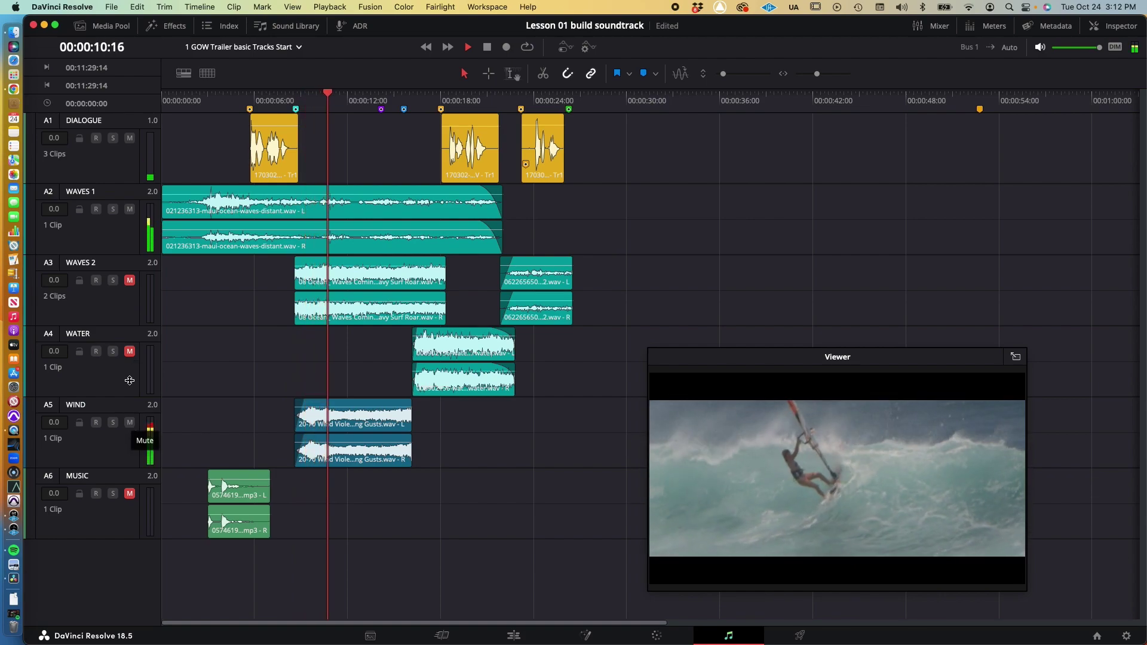
pyautogui.click(129, 352)
pyautogui.click(129, 280)
pyautogui.click(130, 494)
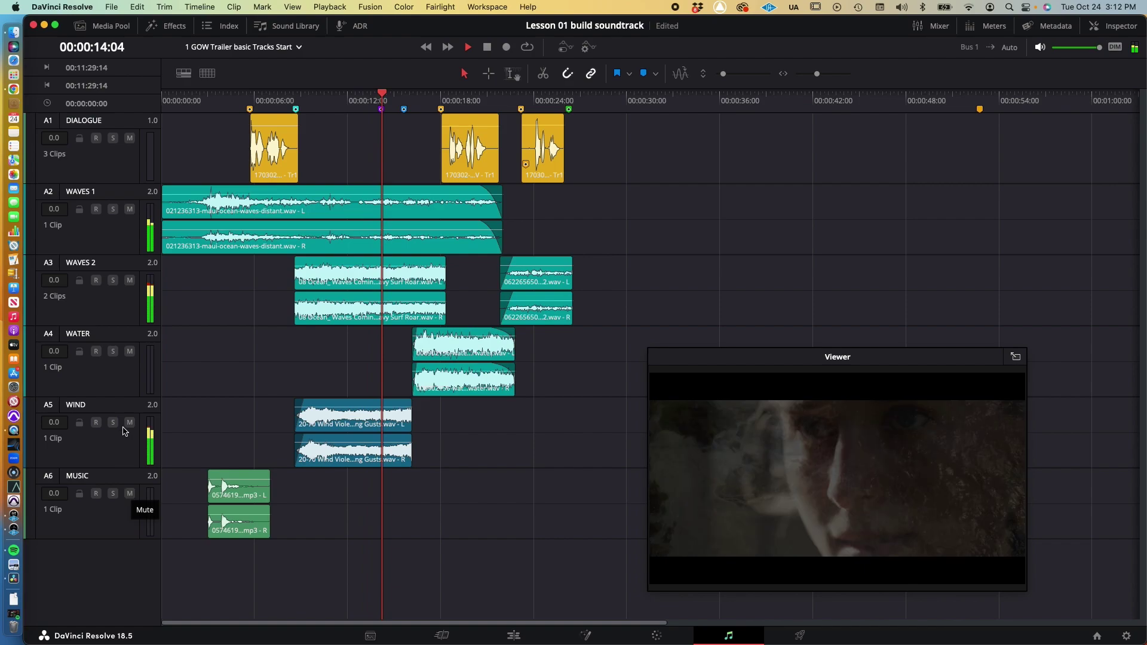
pyautogui.click(130, 209)
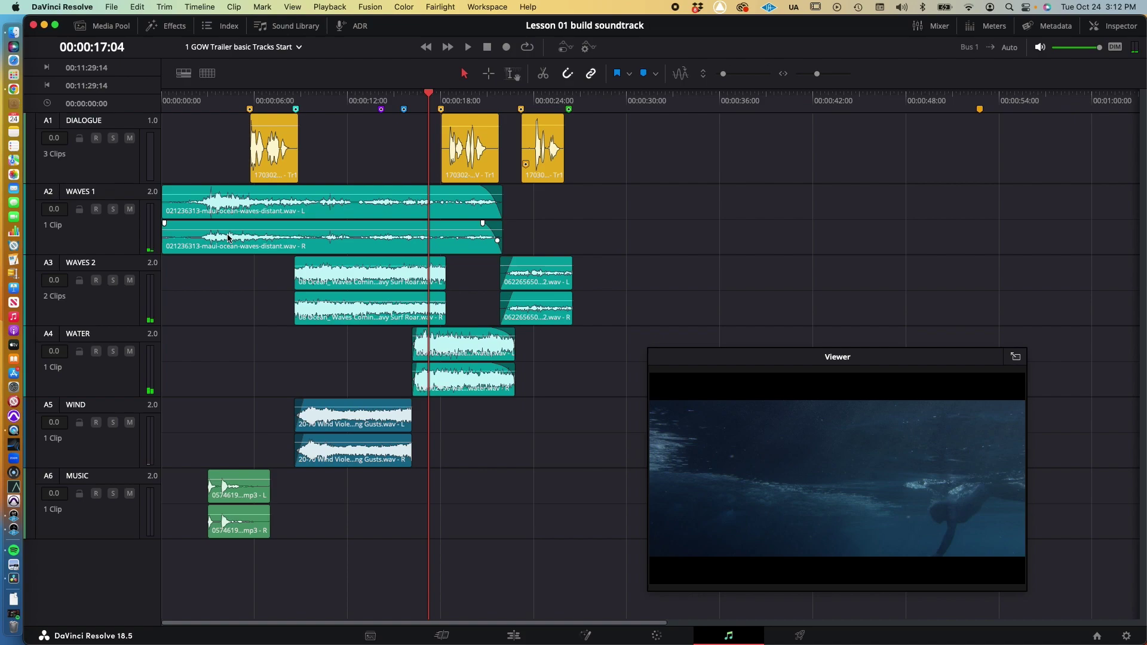
pyautogui.press('super+Tab')
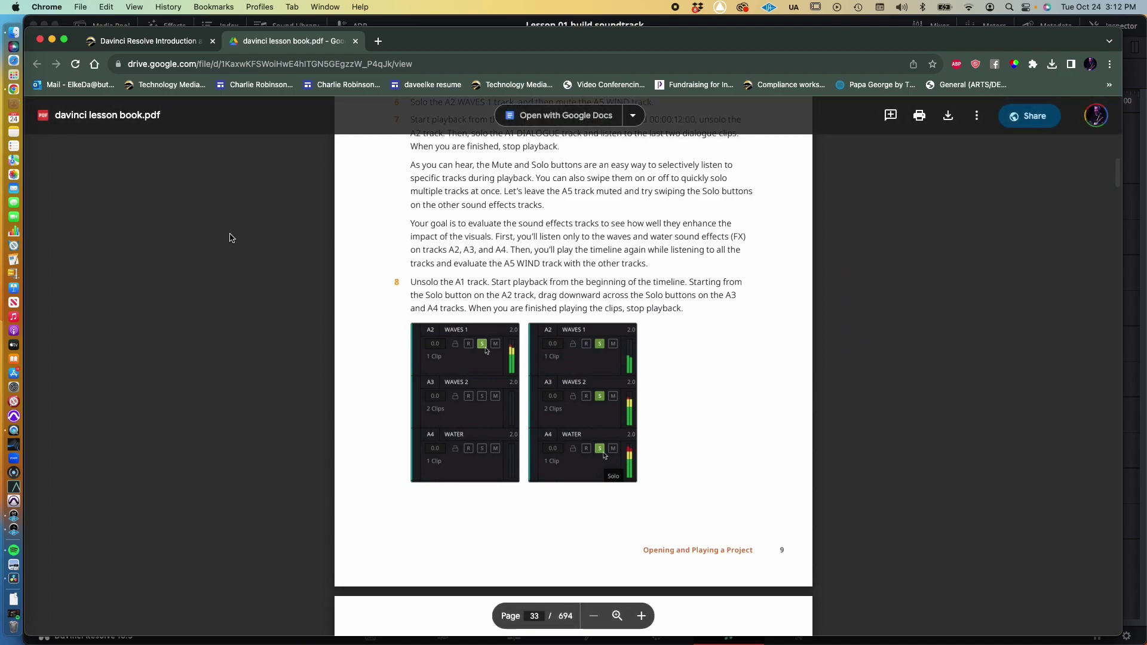
# Scroll the lesson PDF to page 35's 'Previewing Audio Clips in the Media Pool' and its first step.
pyautogui.scroll(-1, 232, 238)
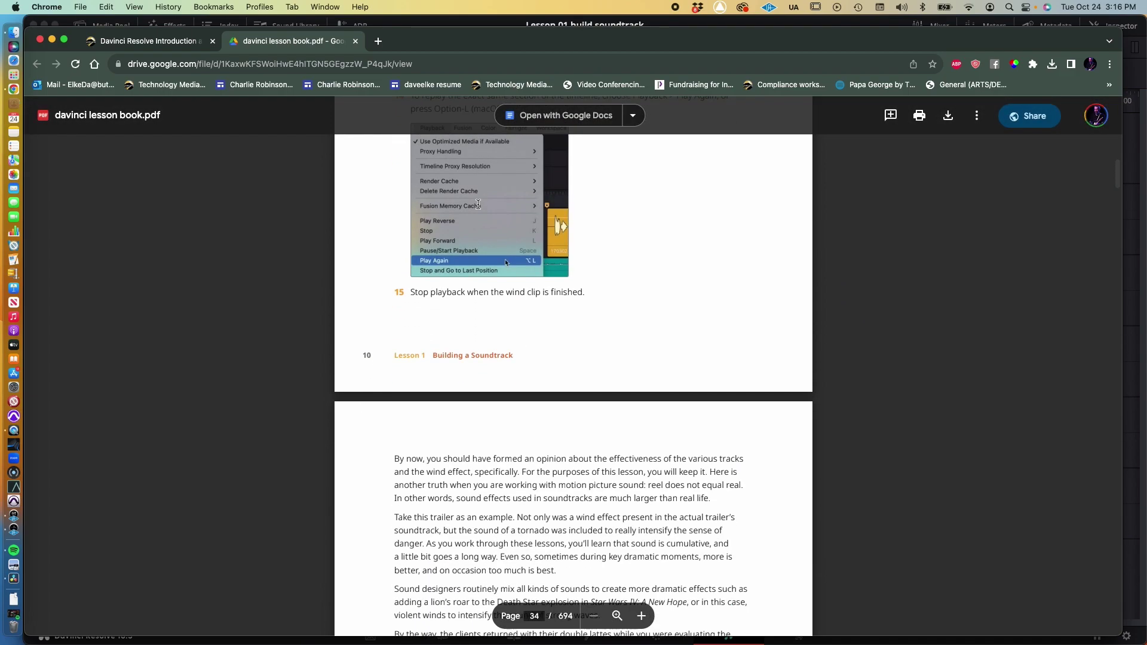
pyautogui.scroll(-4, 478, 205)
pyautogui.scroll(2, 478, 204)
pyautogui.scroll(-5, 478, 204)
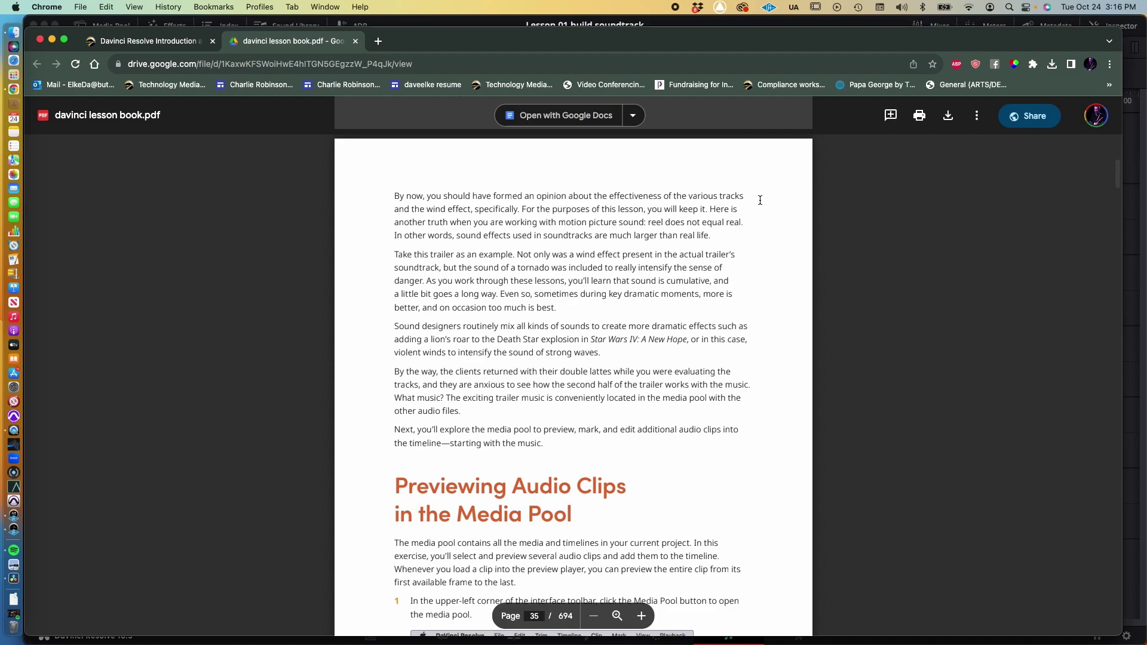
pyautogui.scroll(-6, 760, 200)
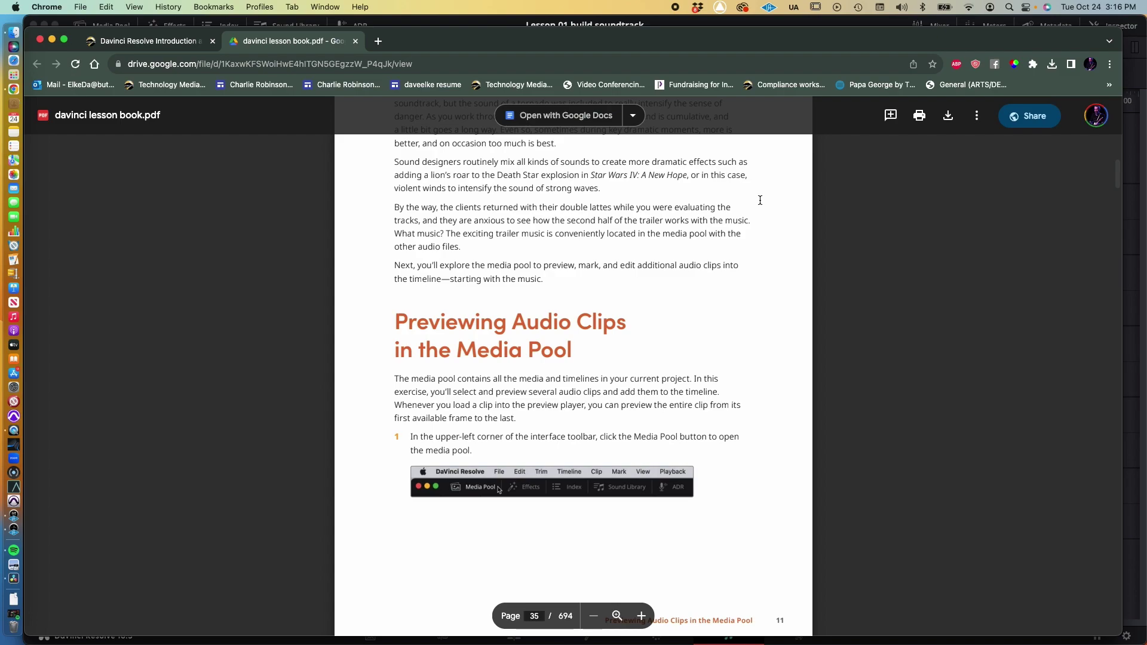
pyautogui.scroll(-3, 761, 200)
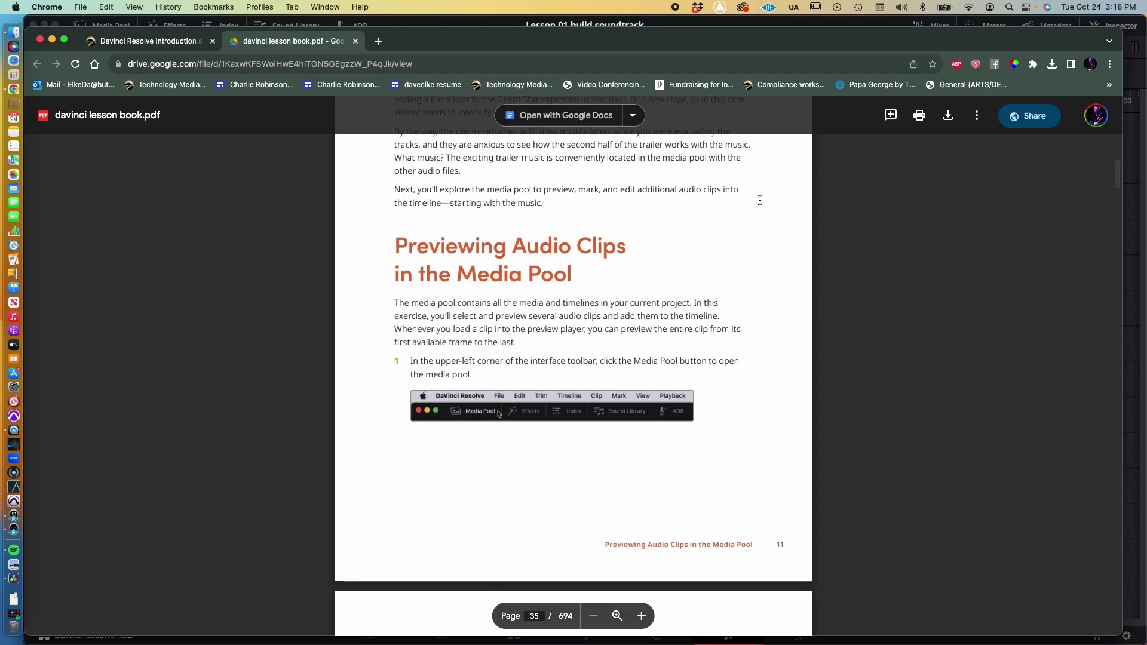